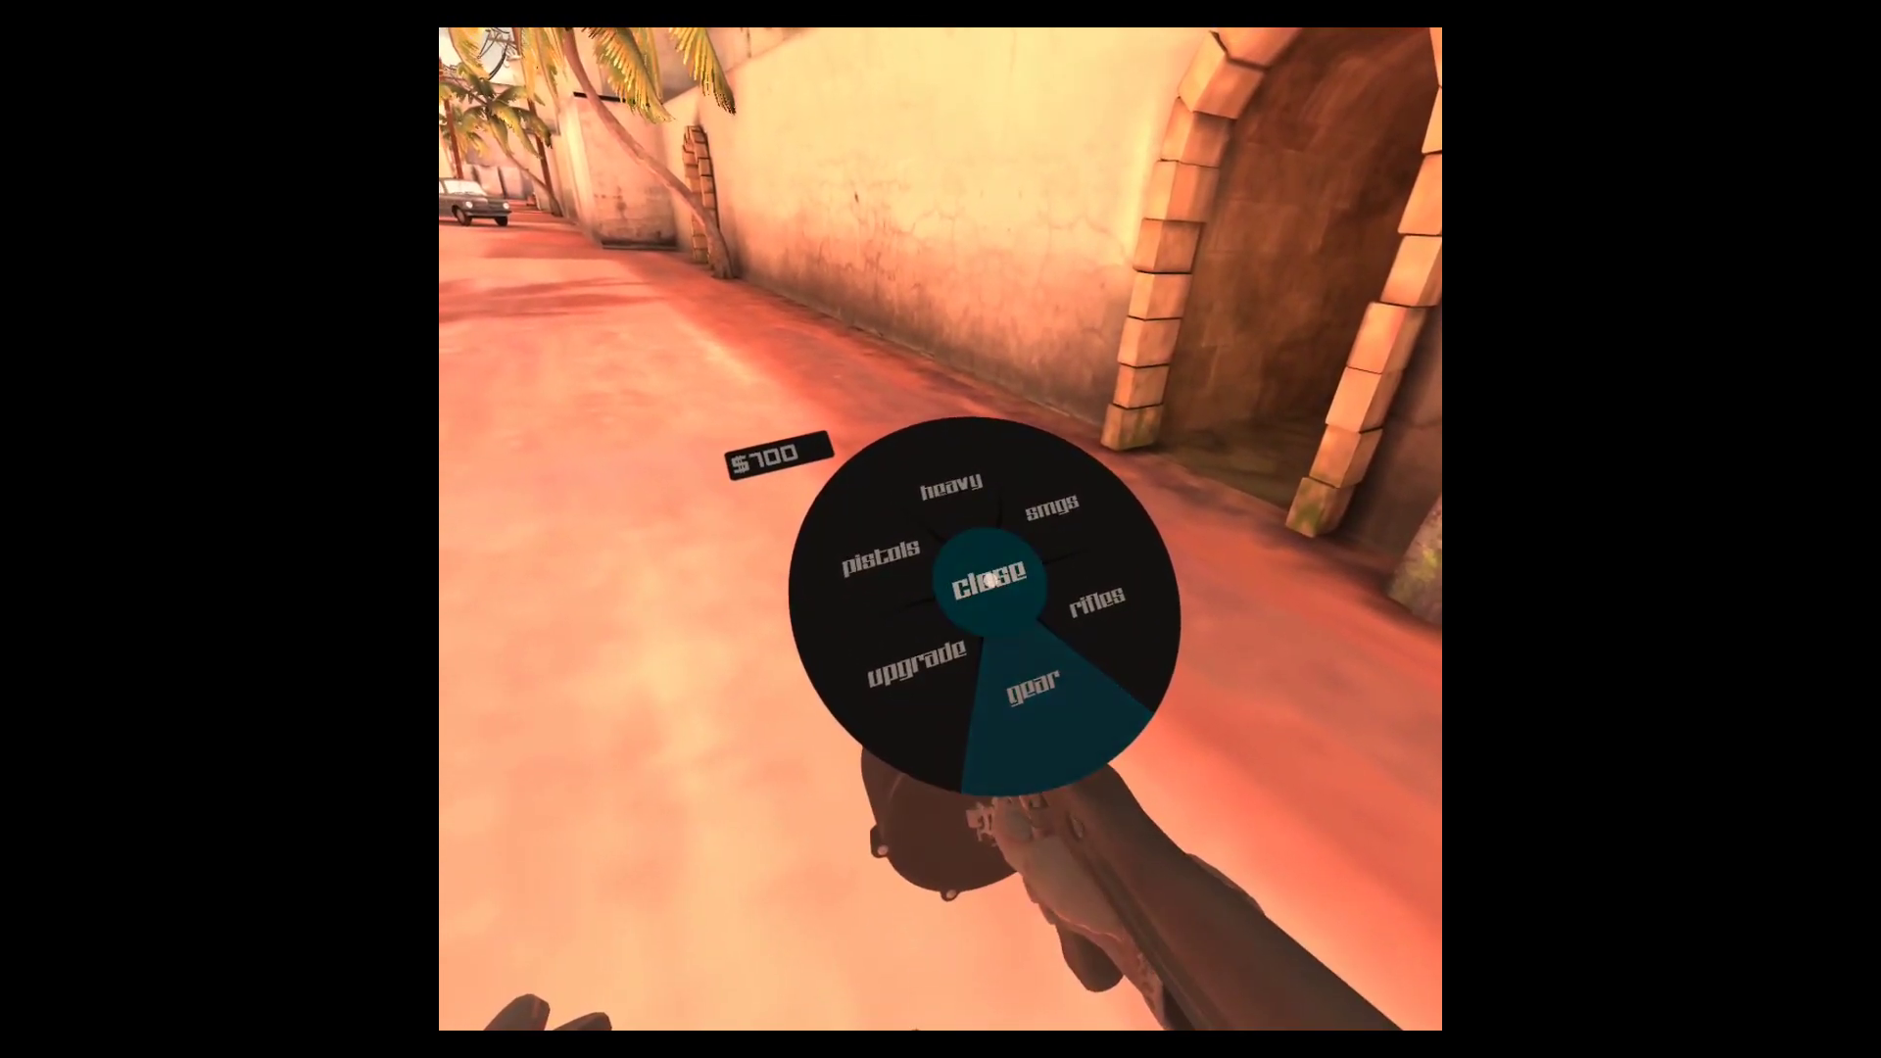
Step: Close the buy wheel and keep playing in the sunny desert street with the rifle
{"action": "left_click", "coordinate": [991, 580]}
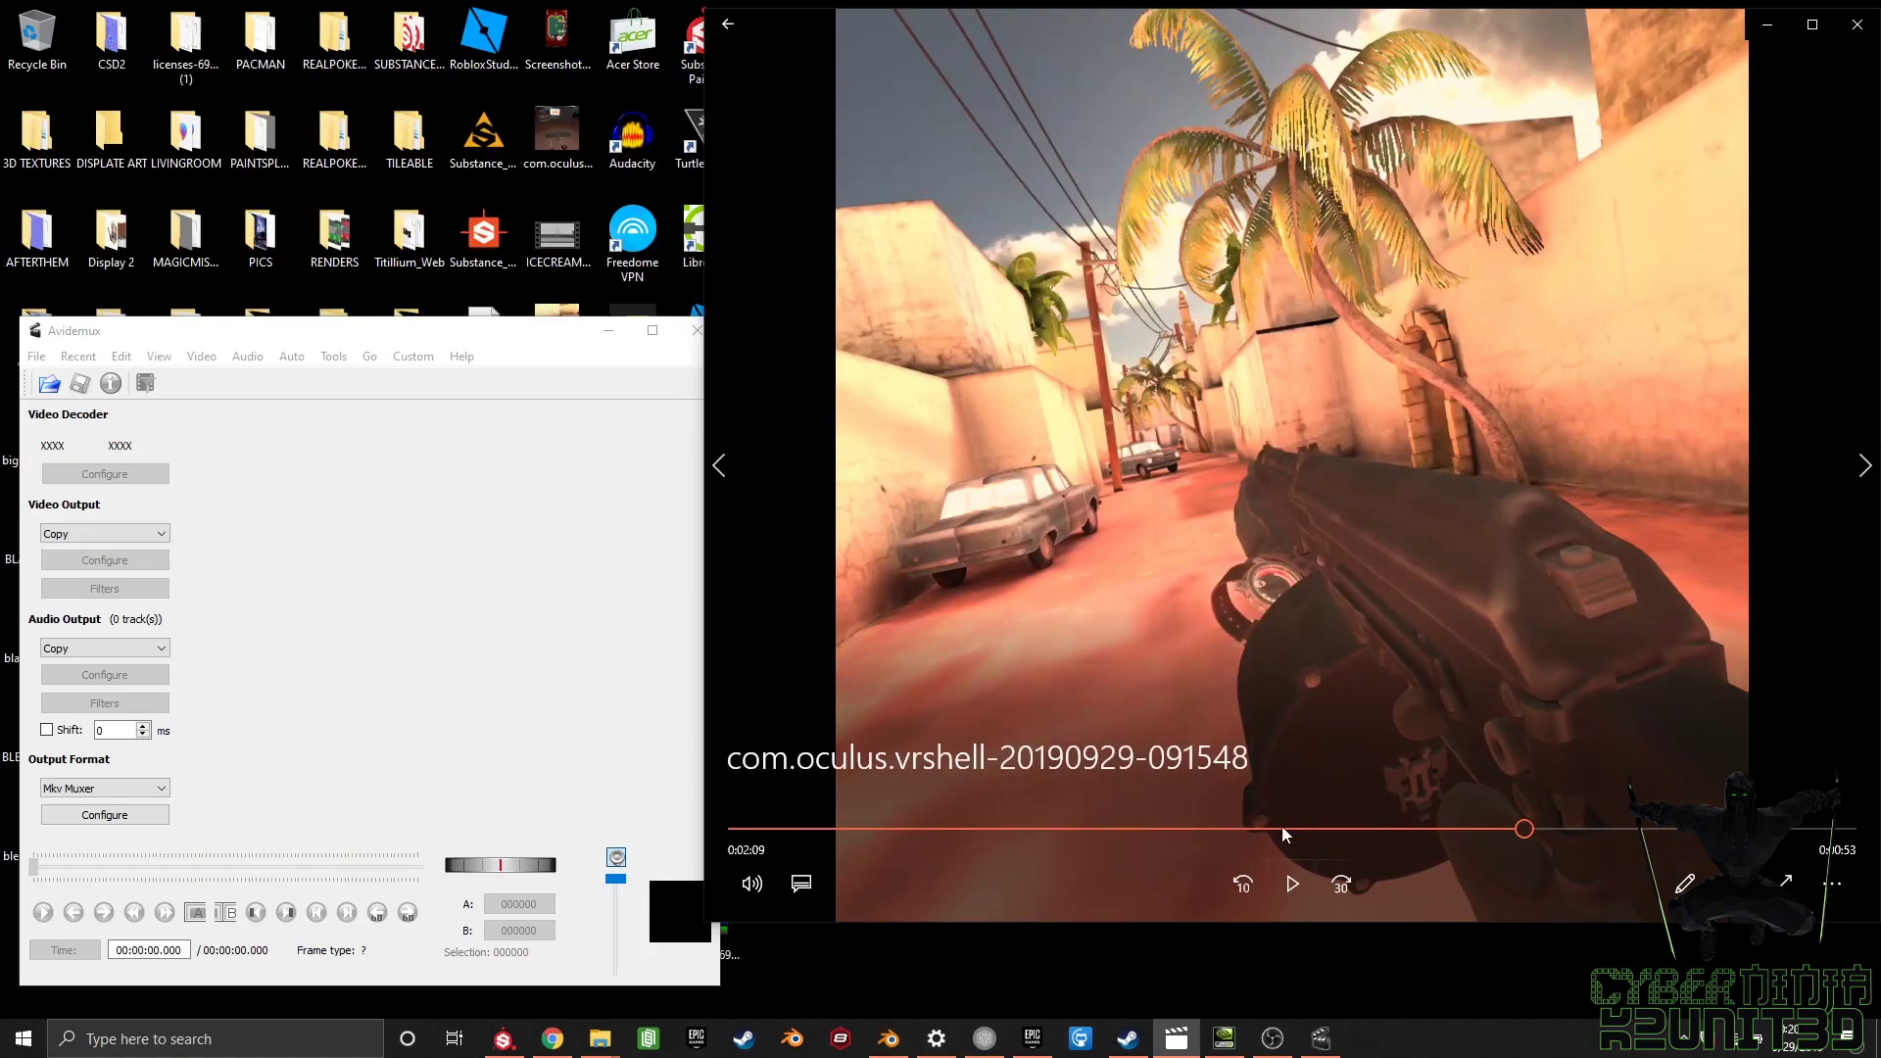
Step: Preview the Quest recording around 1:16 and 1:43, then pause and minimize the player
{"action": "left_click_drag", "start_coordinate": [1248, 828], "coordinate": [1204, 840]}
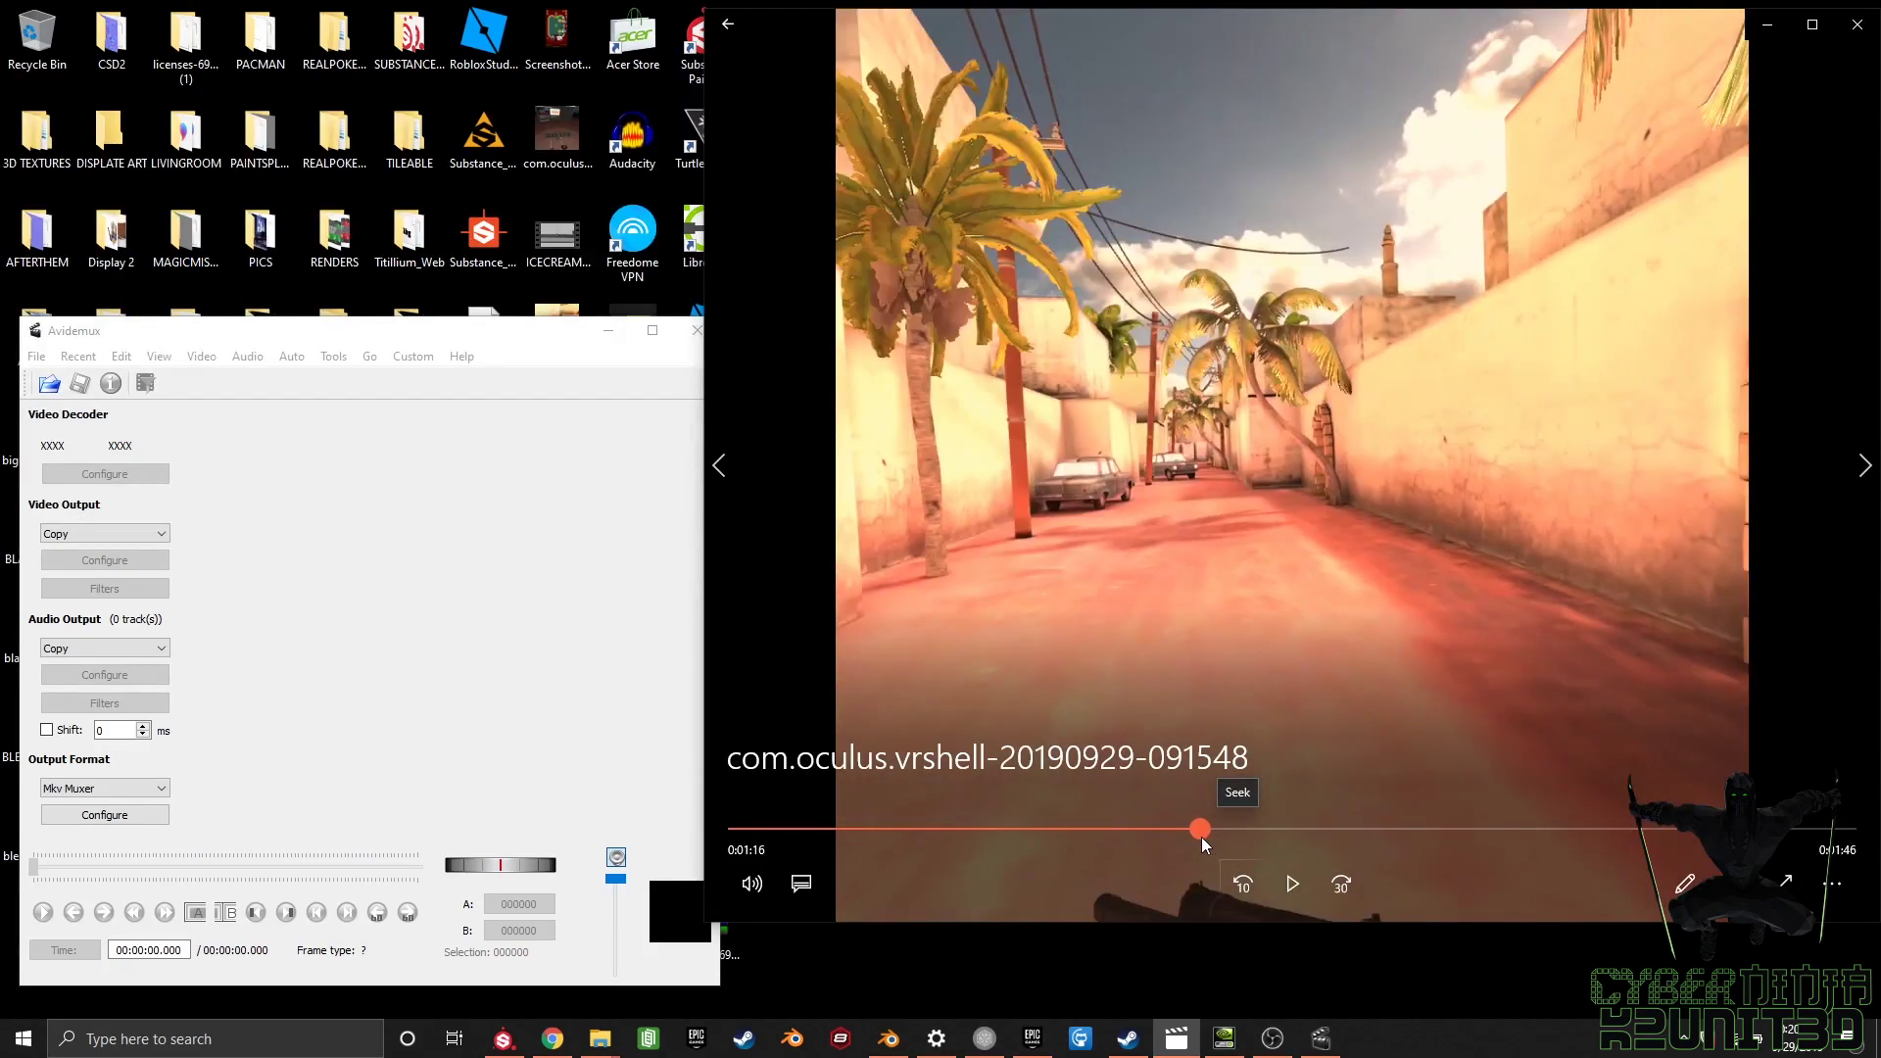
{"action": "left_click", "coordinate": [1292, 877]}
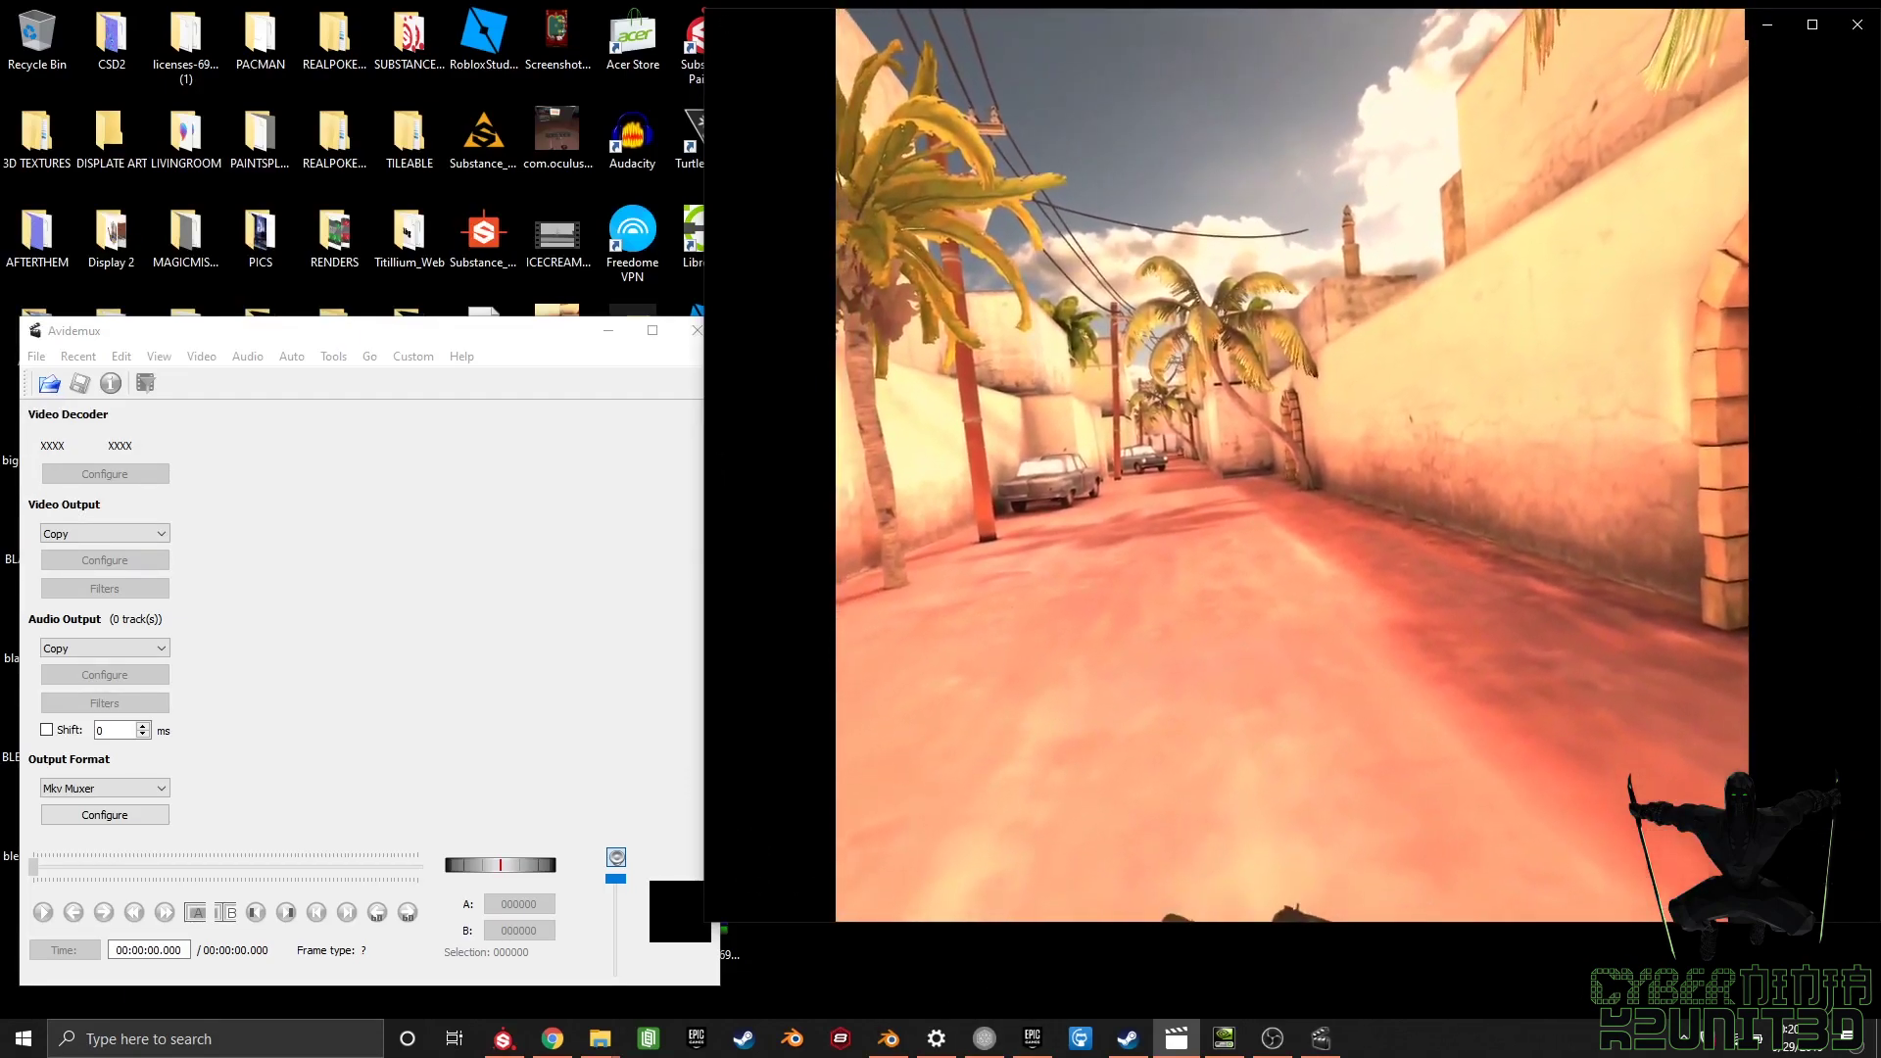
{"action": "mouse_move", "coordinate": [1244, 723]}
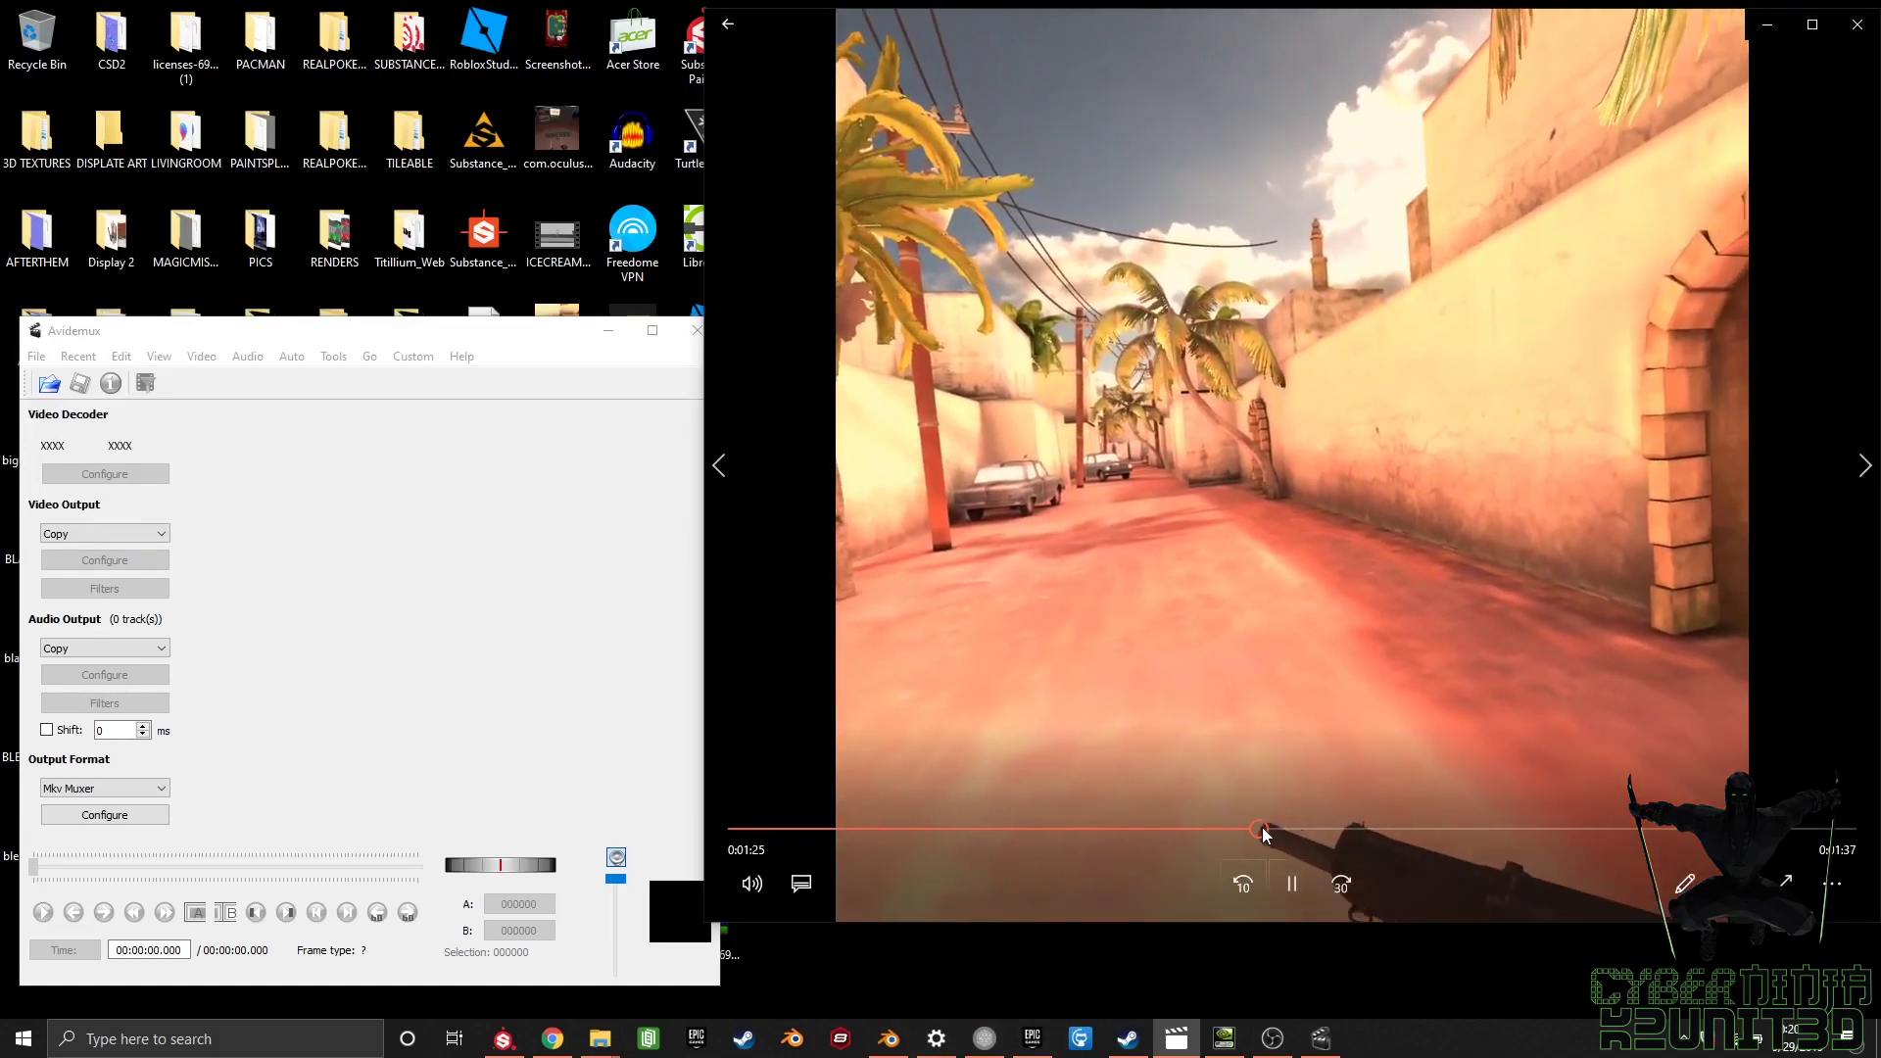
{"action": "left_click_drag", "start_coordinate": [1262, 827], "coordinate": [1450, 841]}
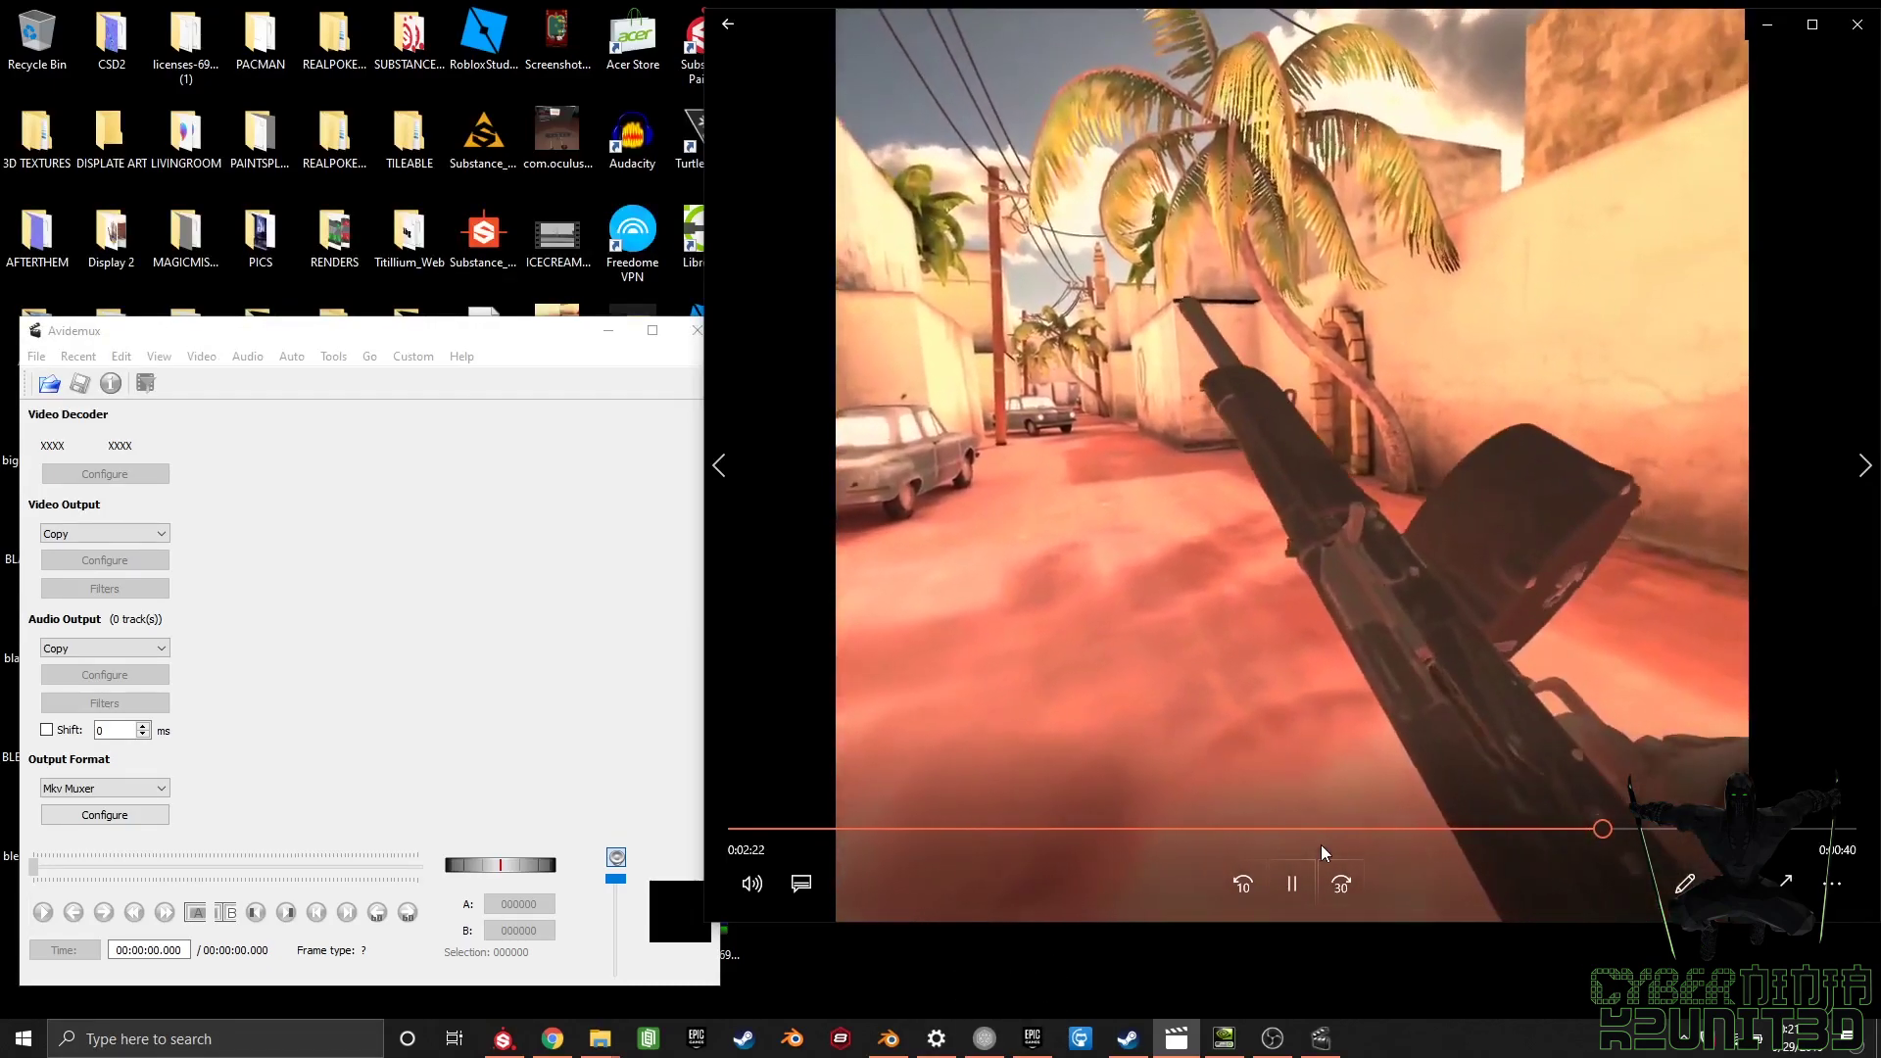
{"action": "left_click", "coordinate": [1302, 886]}
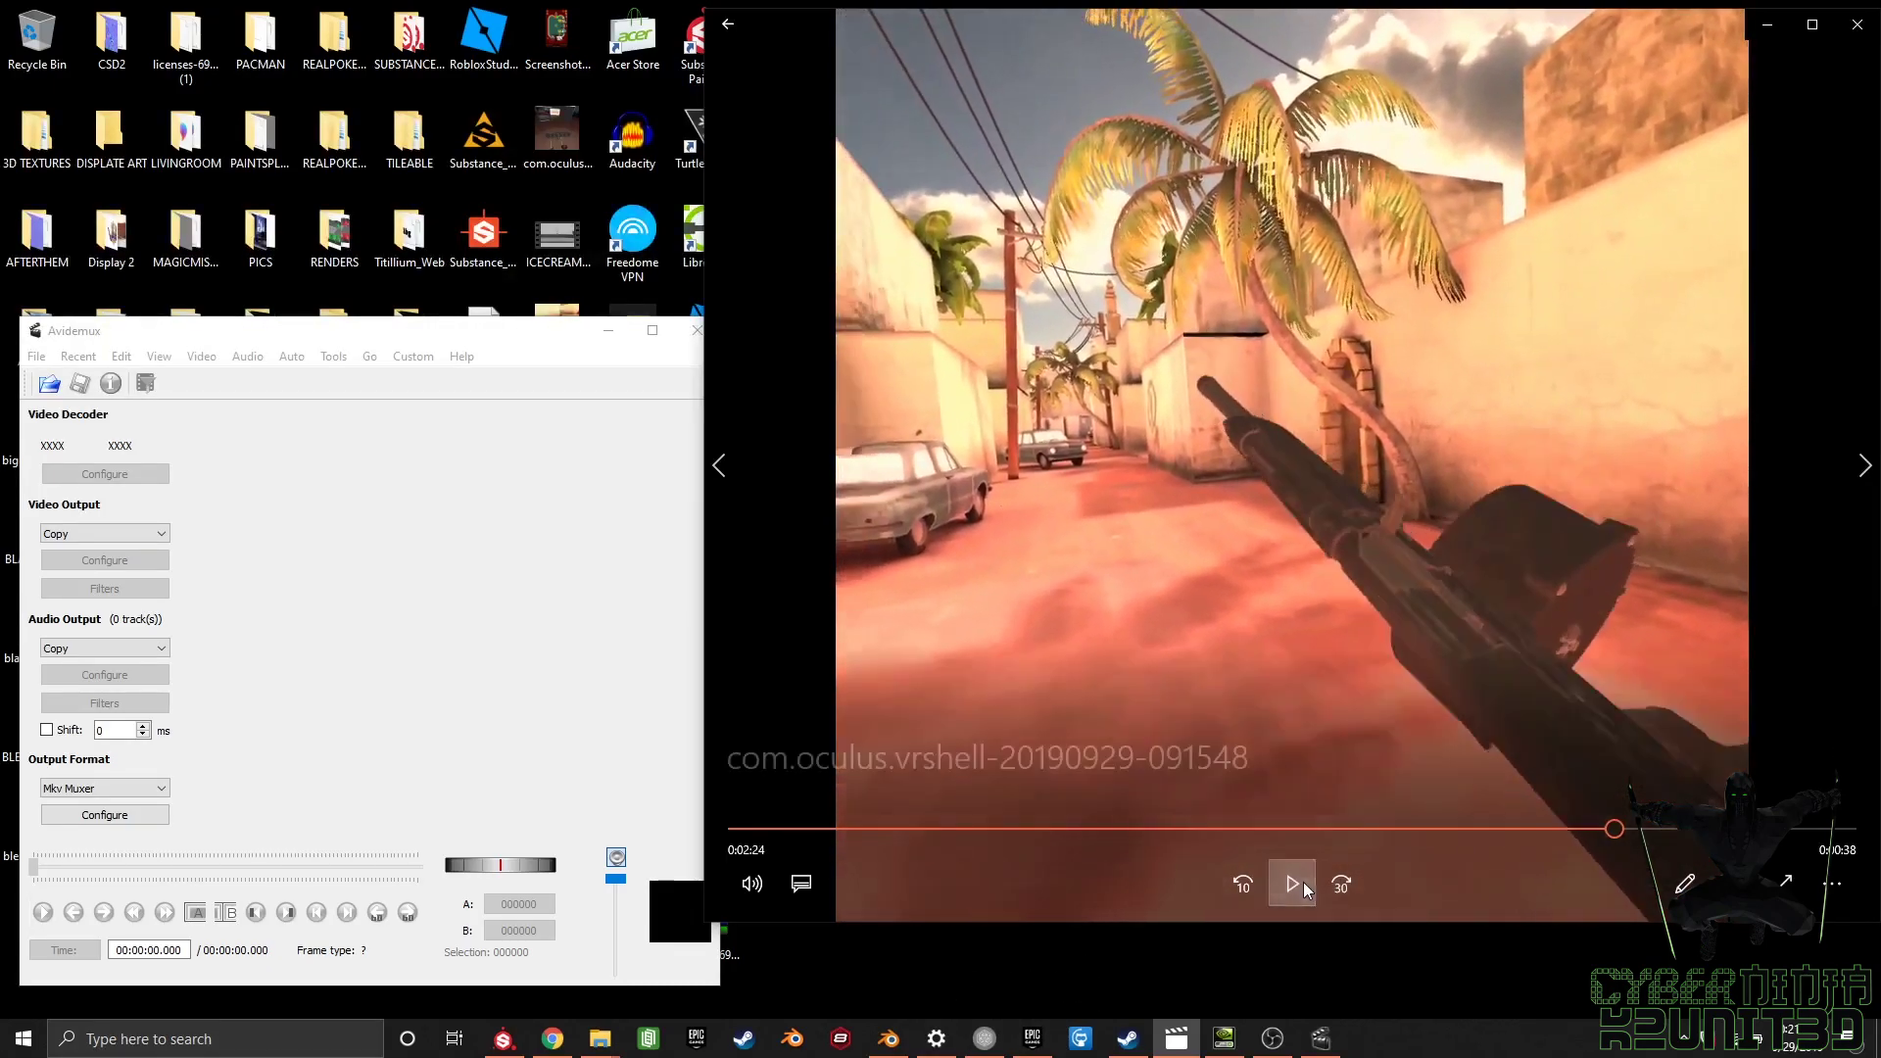
{"action": "left_click", "coordinate": [1767, 24]}
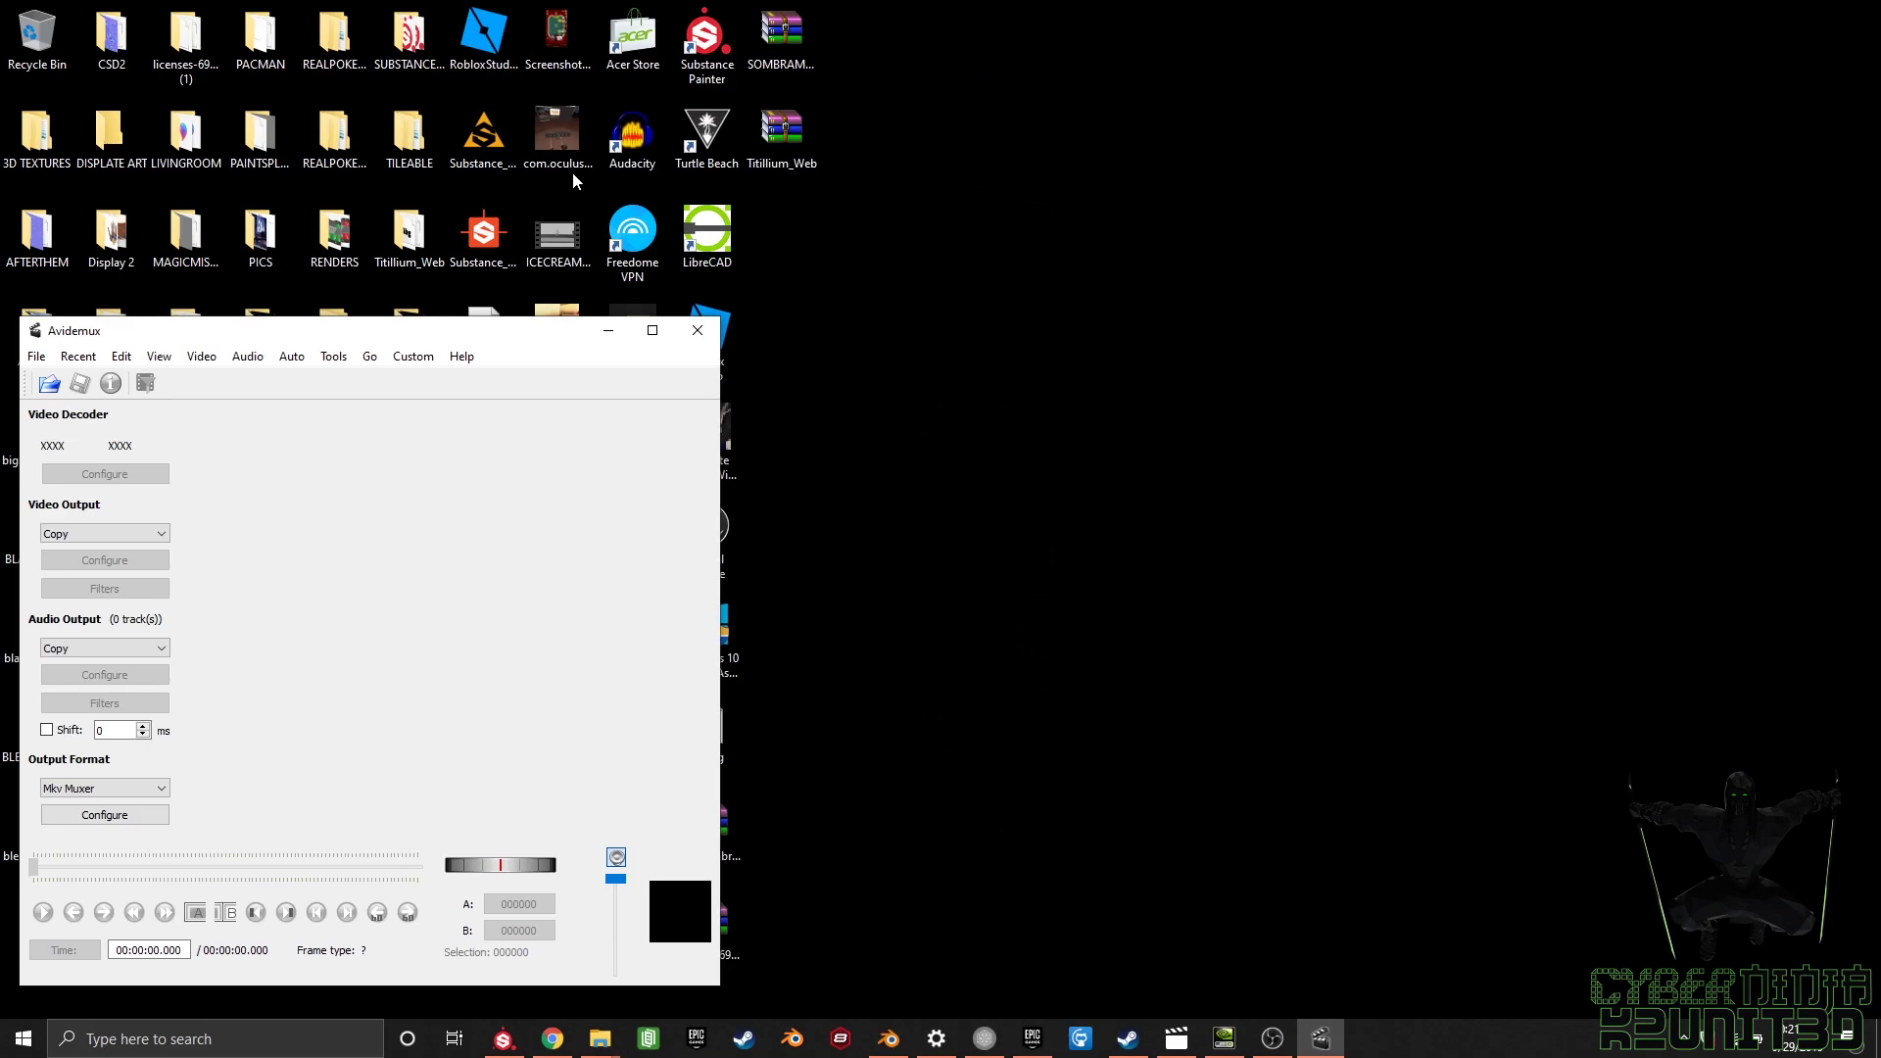
Step: Drop com.oculus.vrshell-20190929-091548.mp4 into Avidemux and maximize the window
{"action": "left_click_drag", "start_coordinate": [555, 143], "coordinate": [466, 605]}
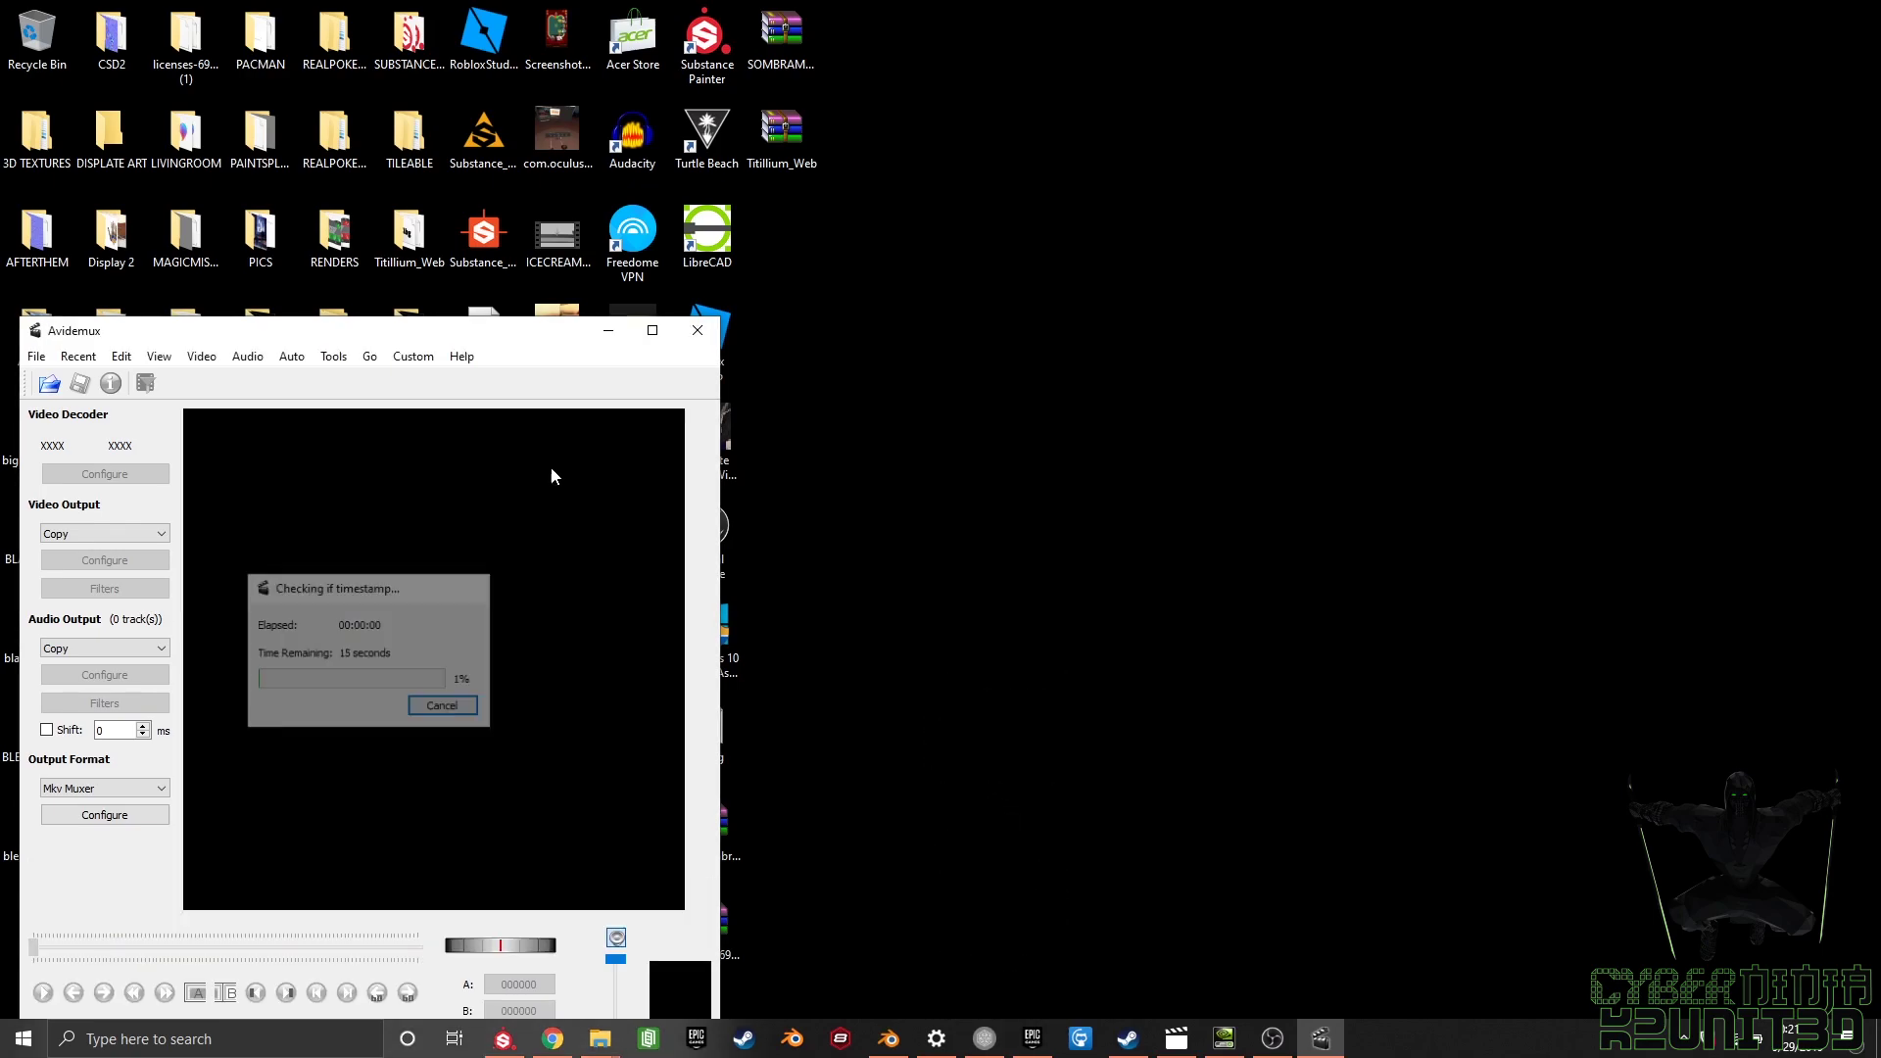
{"action": "key", "text": "super+Up"}
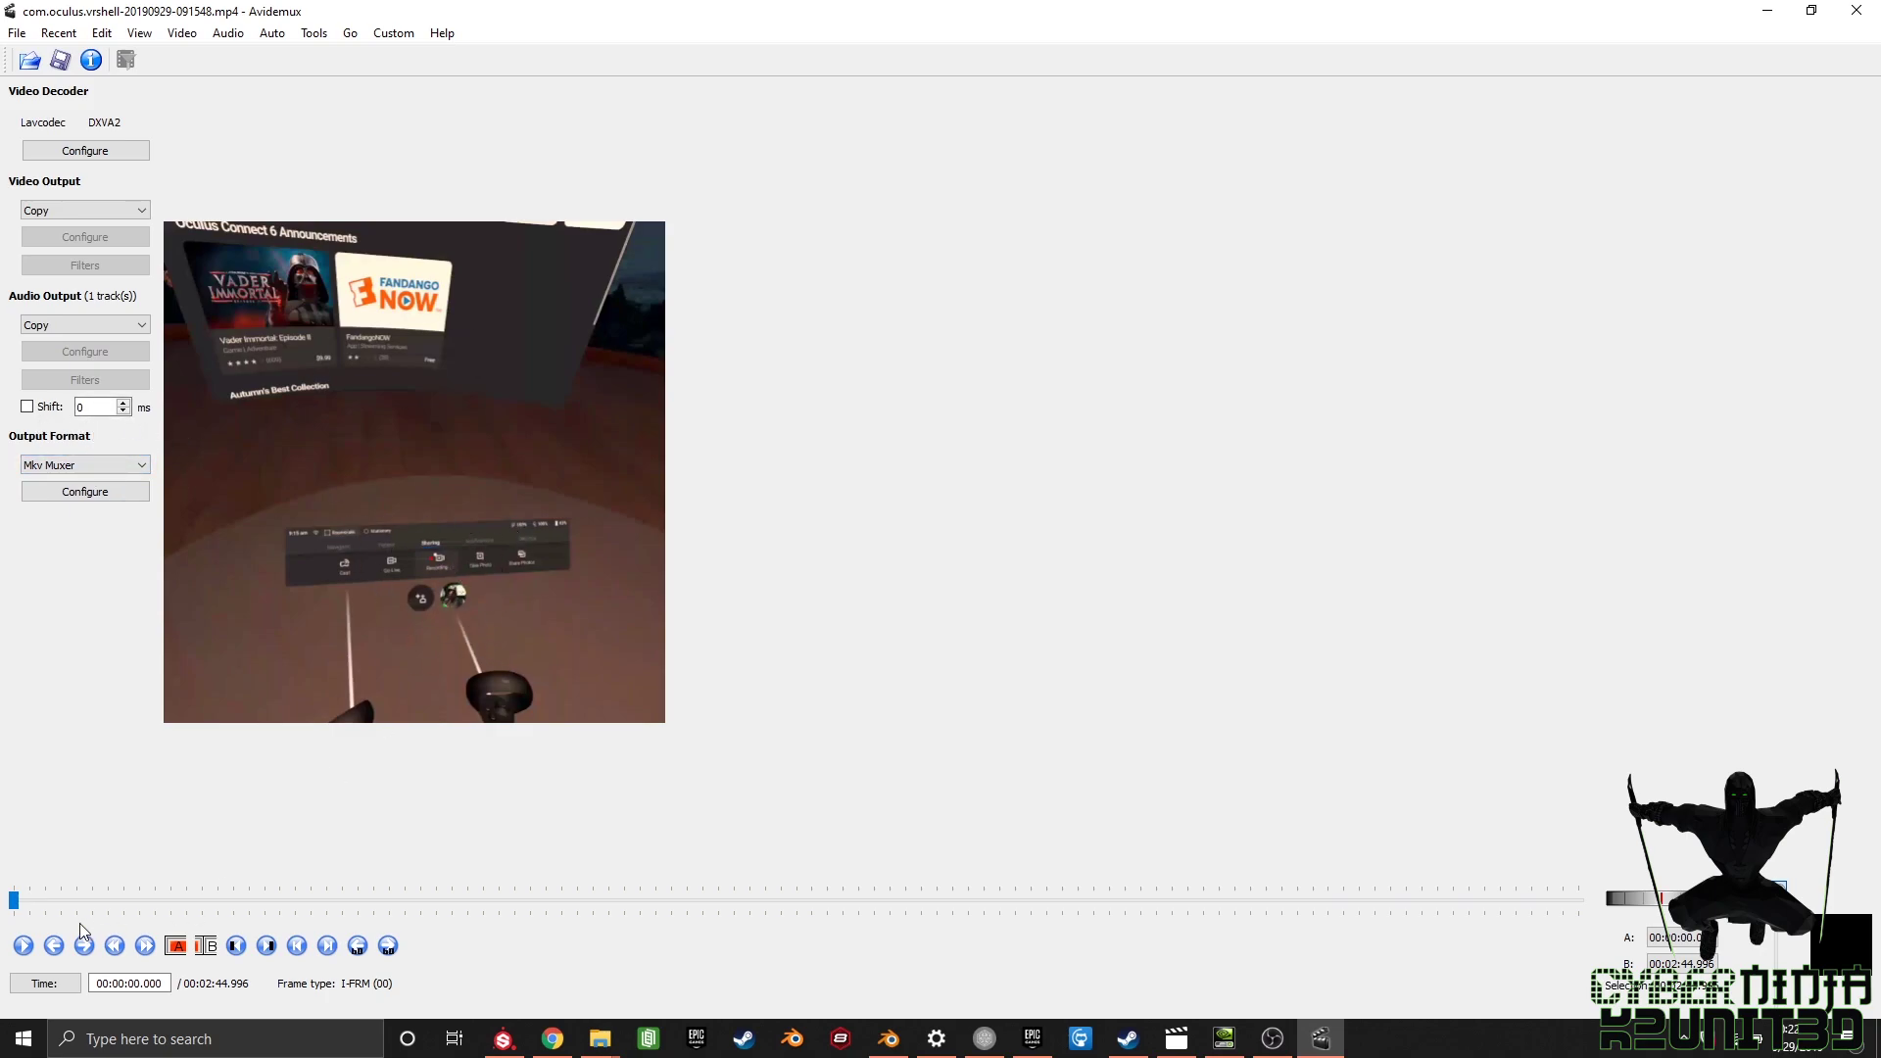
Step: Seek to a later point and enable an audio shift of -1000 ms
{"action": "left_click_drag", "start_coordinate": [14, 900], "coordinate": [1232, 899]}
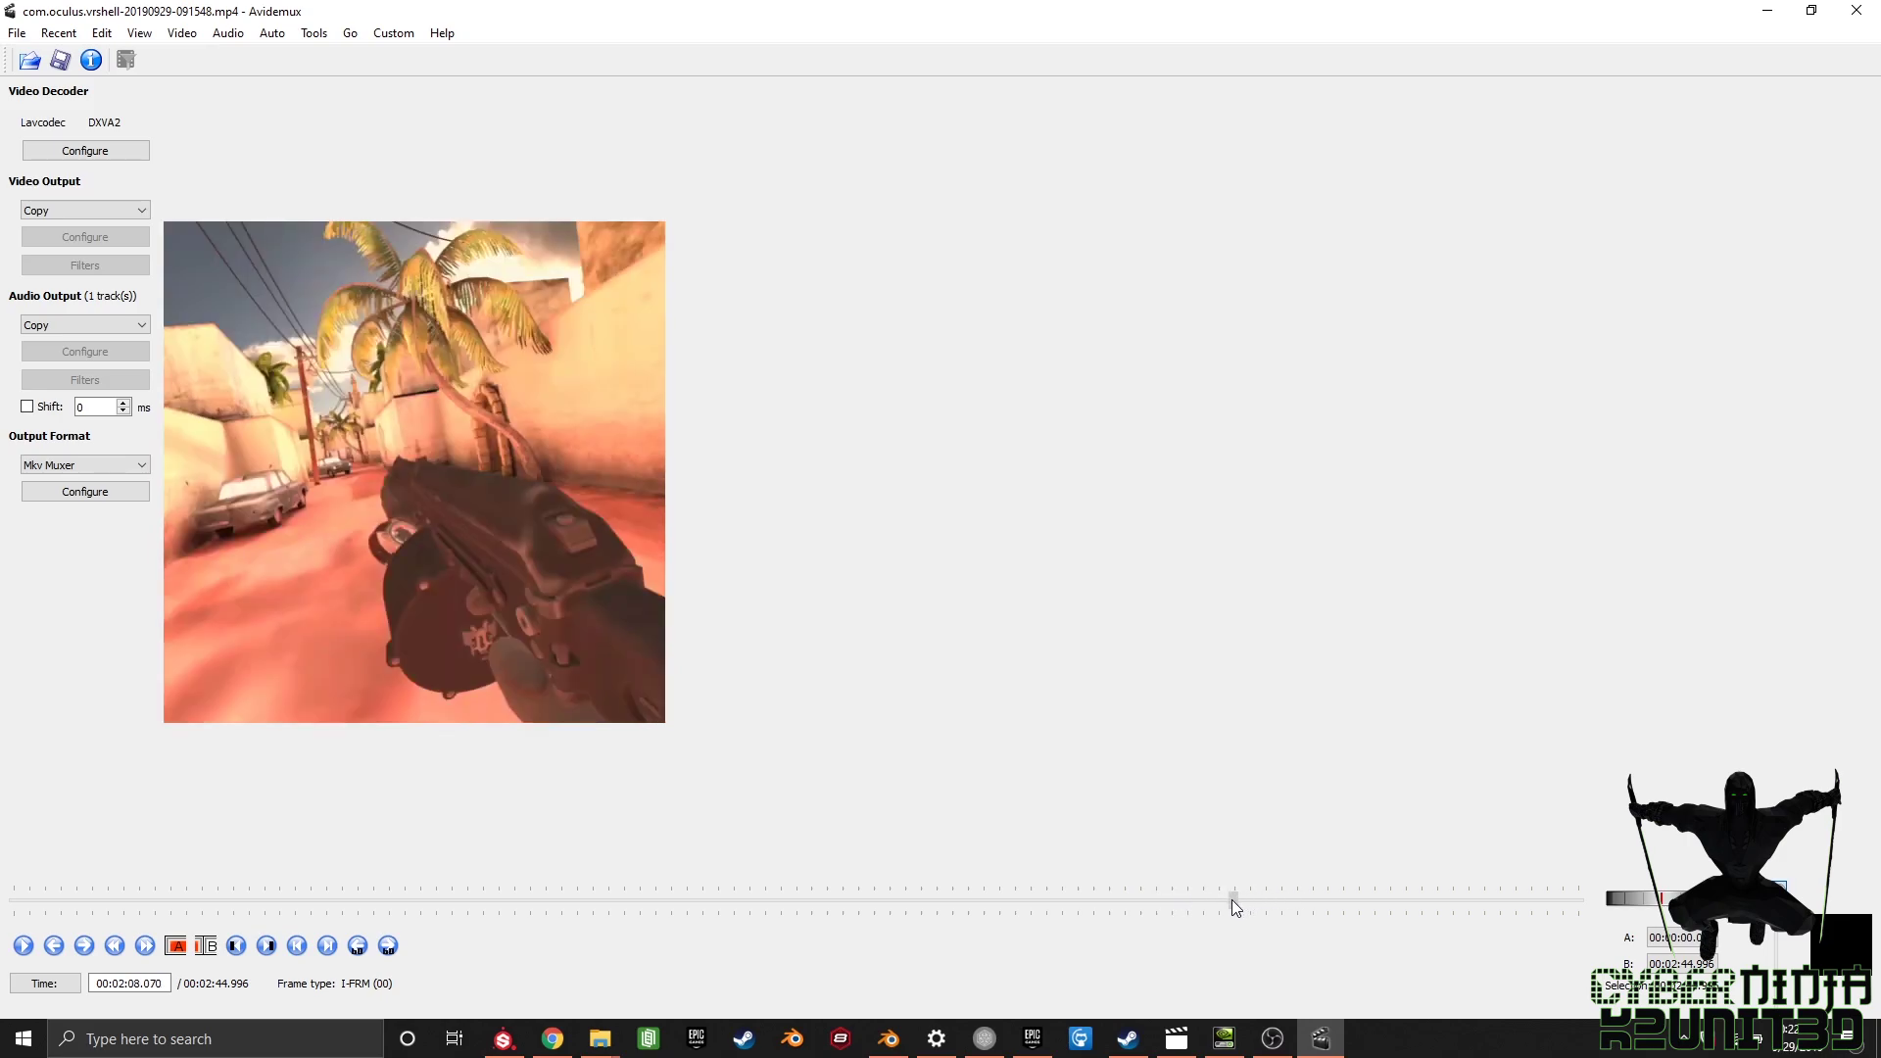
{"action": "left_click", "coordinate": [28, 407]}
{"action": "left_click", "coordinate": [82, 409]}
{"action": "double_click", "coordinate": [80, 406]}
{"action": "type", "text": "-1000"}
Step: Set the output format to MP4 Muxer and play the clip to check audio sync
{"action": "left_click", "coordinate": [143, 471]}
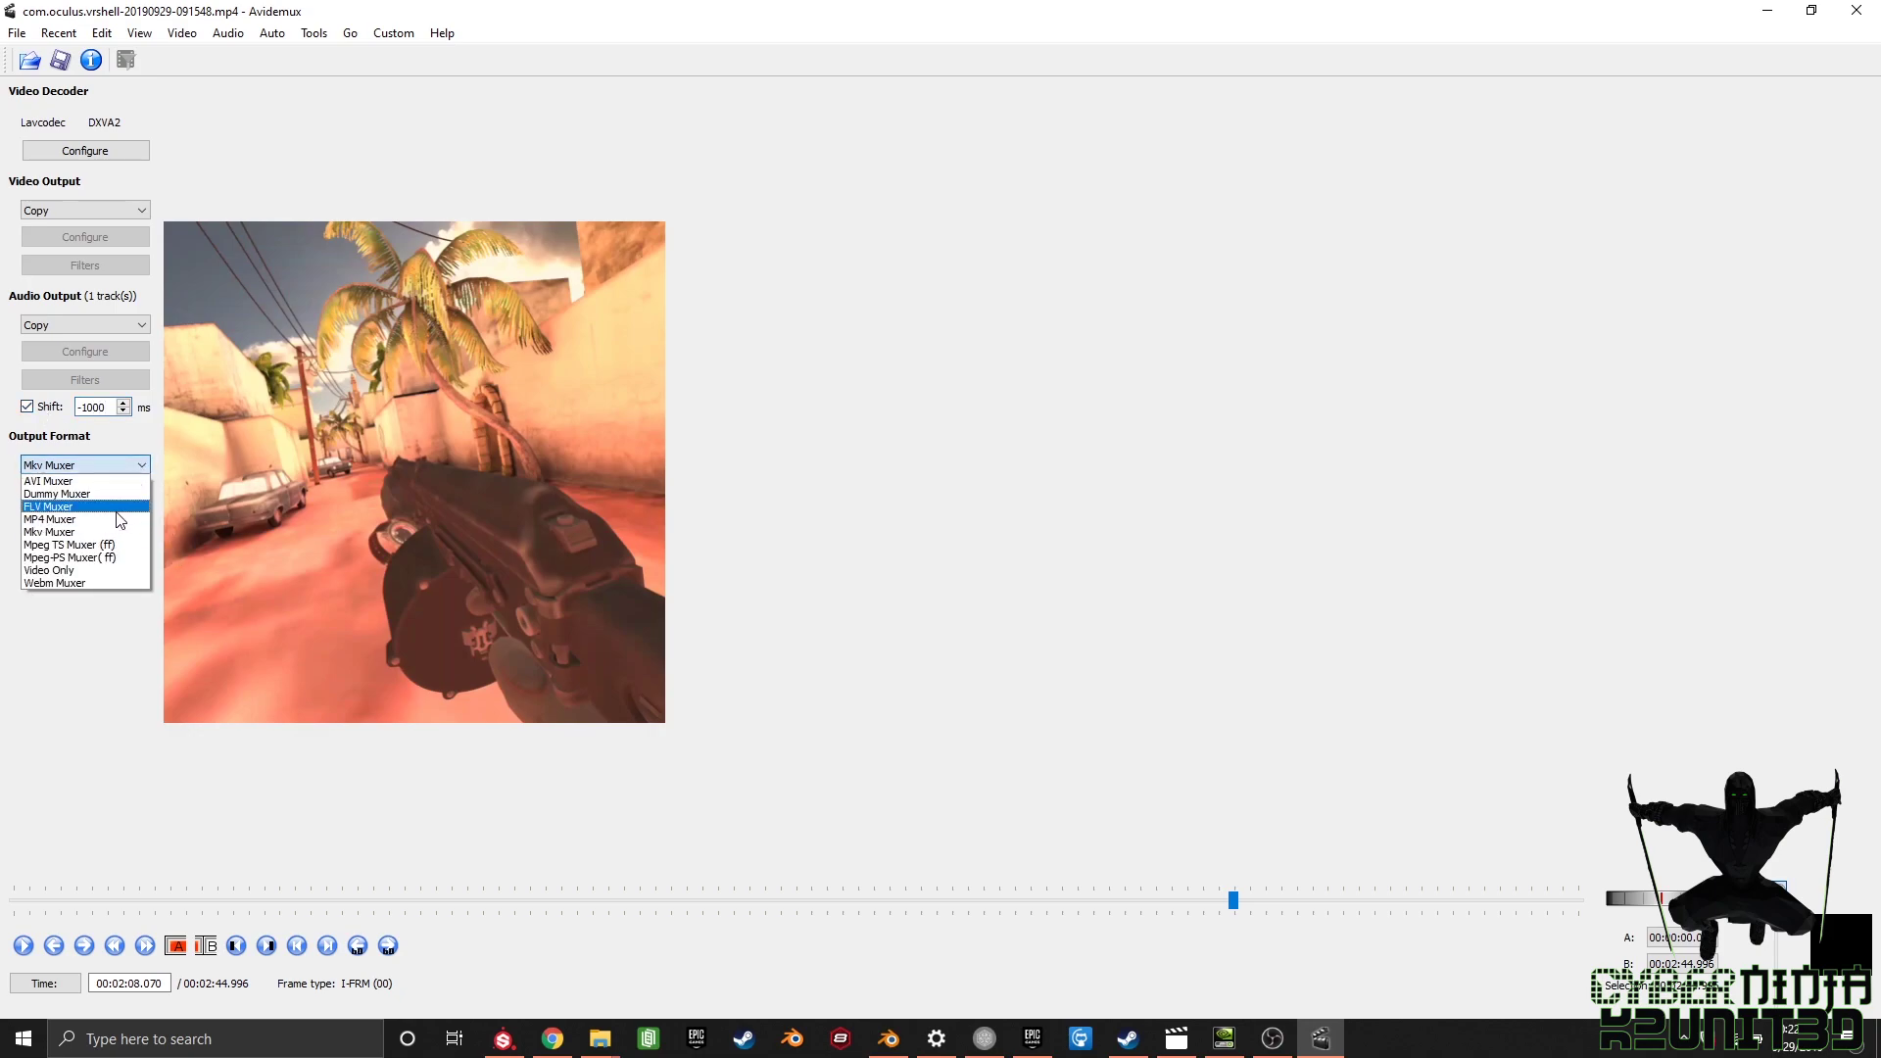
{"action": "left_click", "coordinate": [97, 517]}
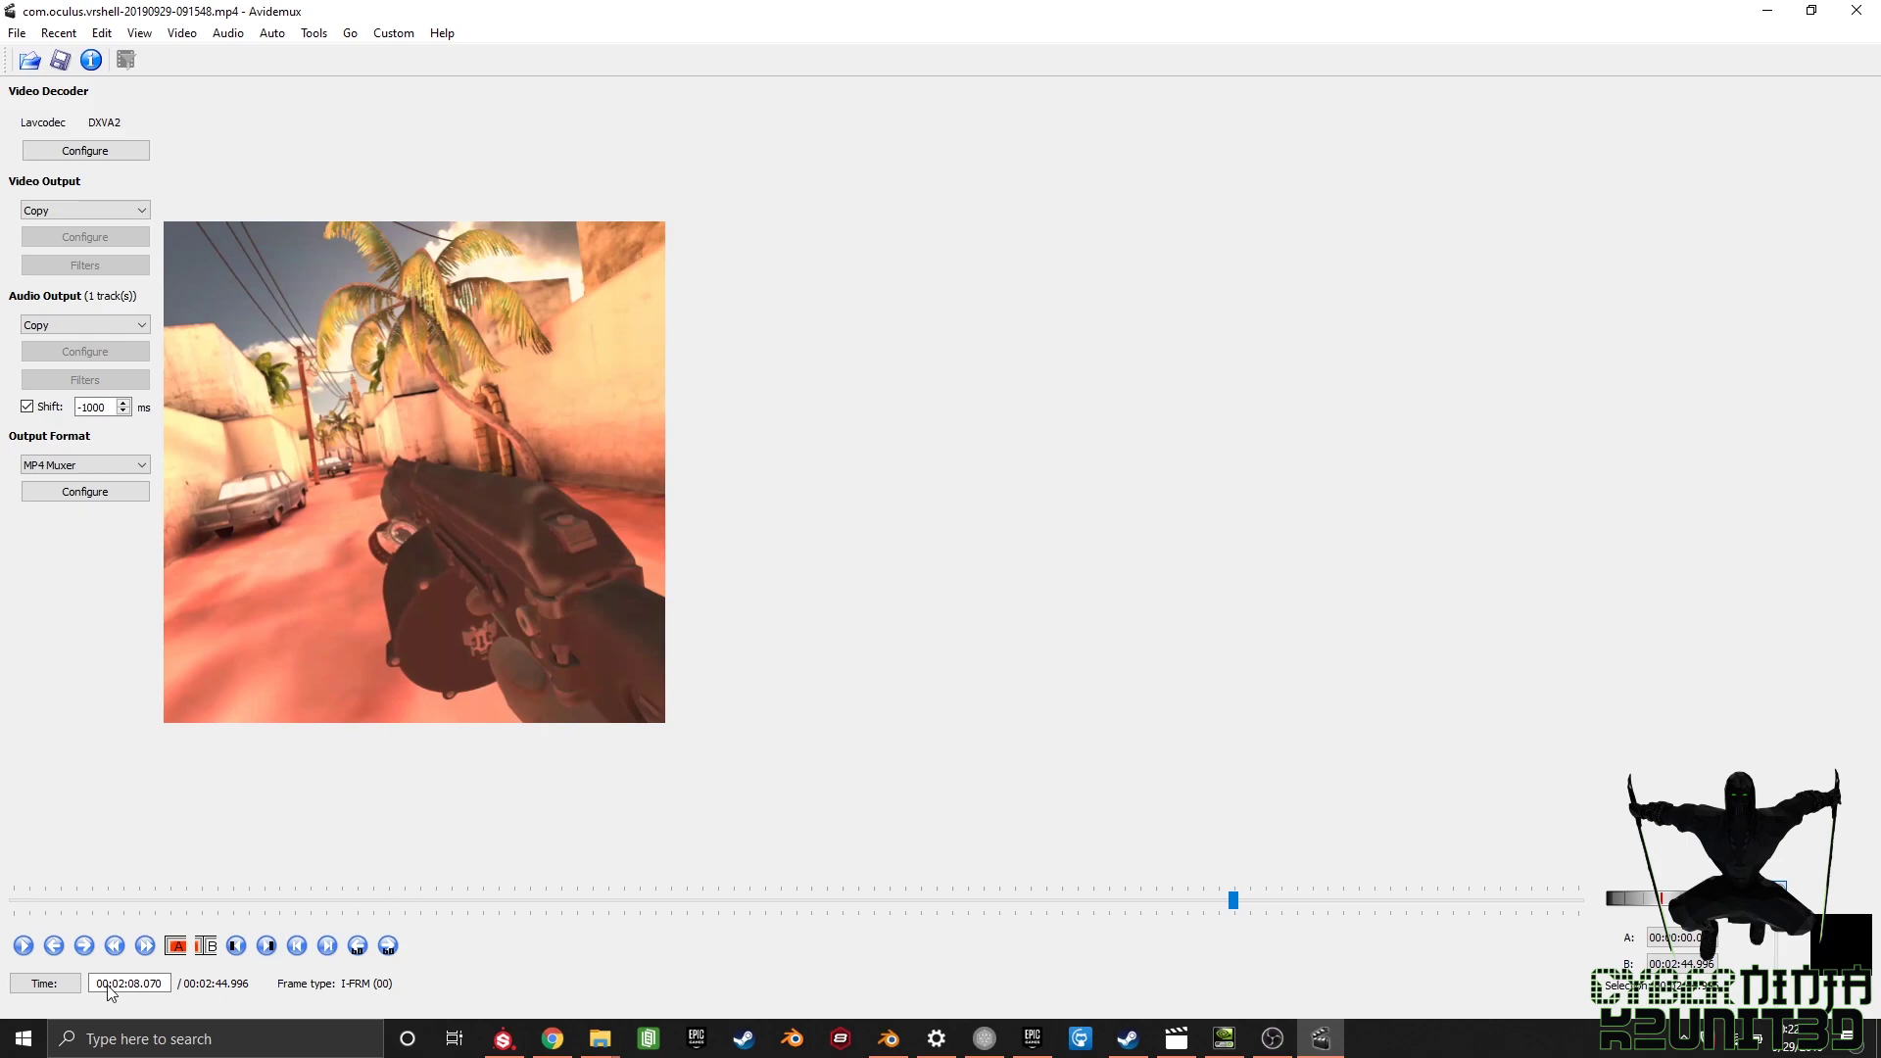
{"action": "left_click", "coordinate": [27, 949]}
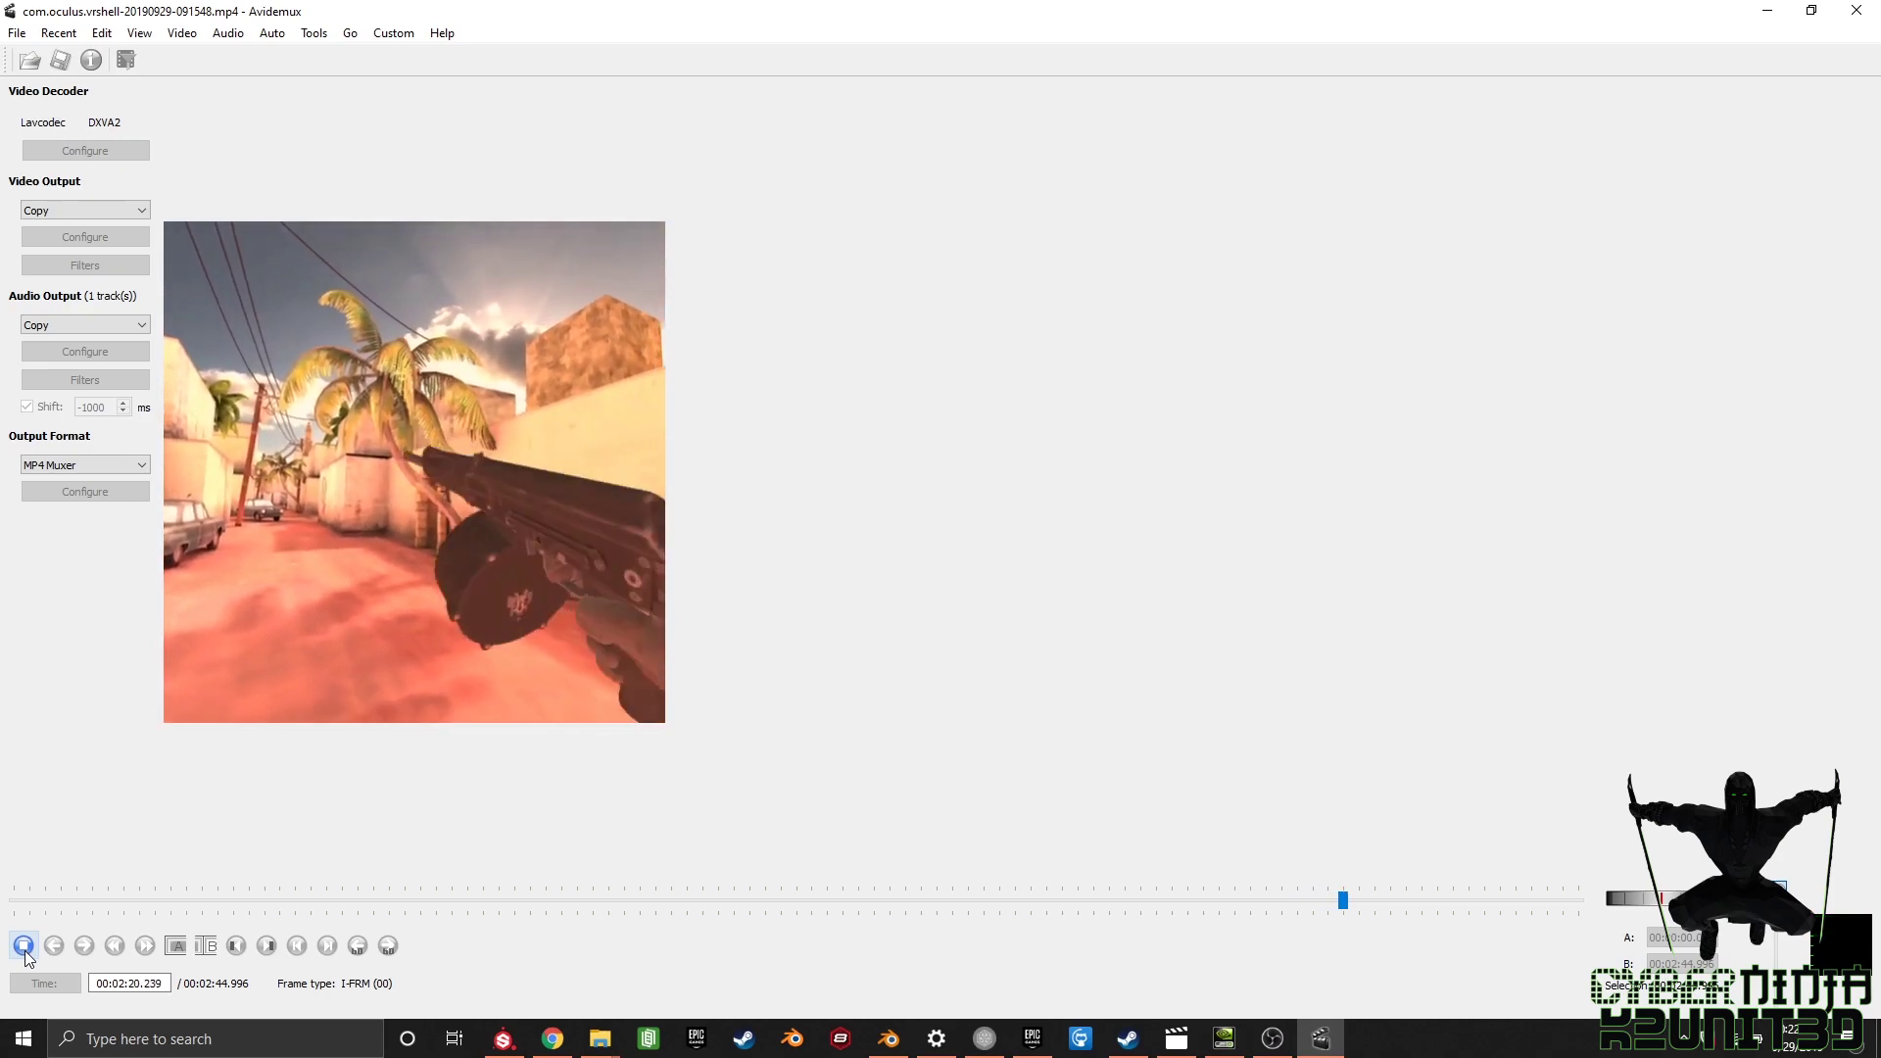
Step: Stop playback, change the audio shift to -10000 ms, and rewind to 00:02:08.070
{"action": "key", "text": "space"}
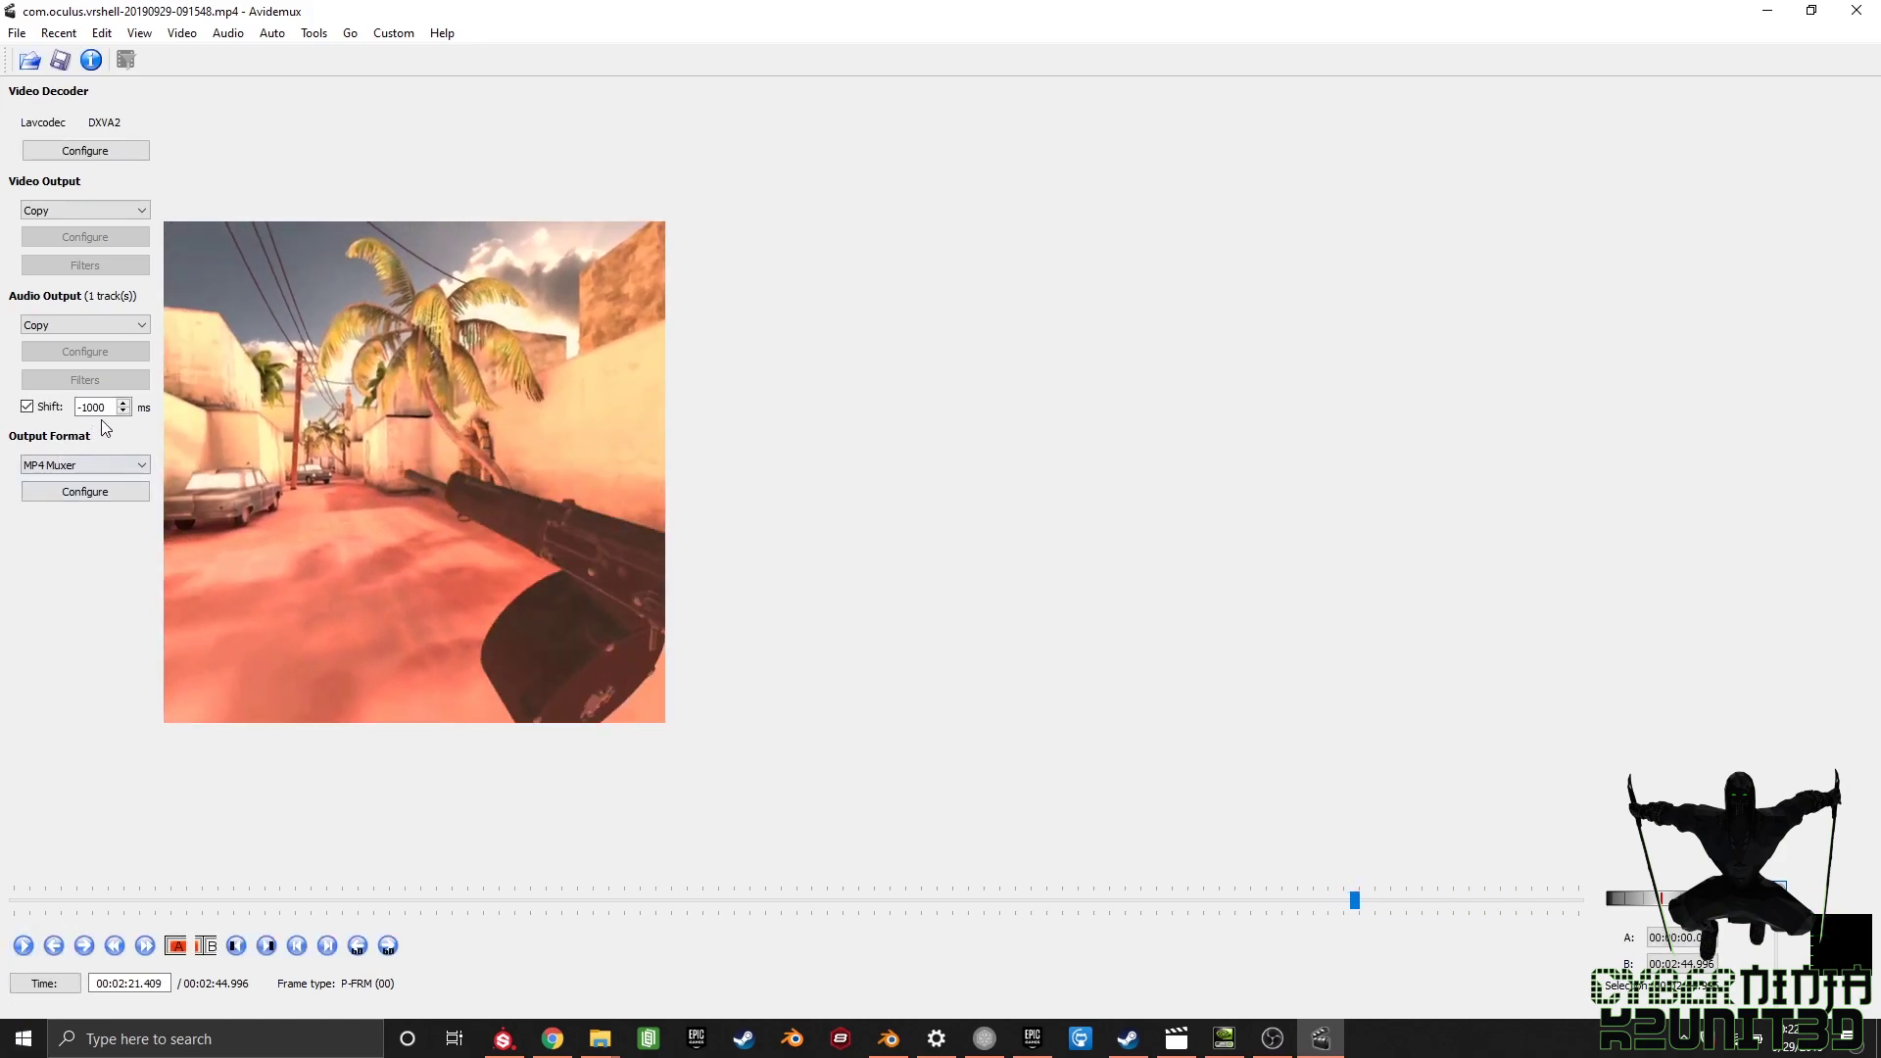
{"action": "left_click_drag", "start_coordinate": [109, 406], "coordinate": [8, 412]}
{"action": "type", "text": "-1"}
{"action": "left_click_drag", "start_coordinate": [1361, 907], "coordinate": [1250, 909]}
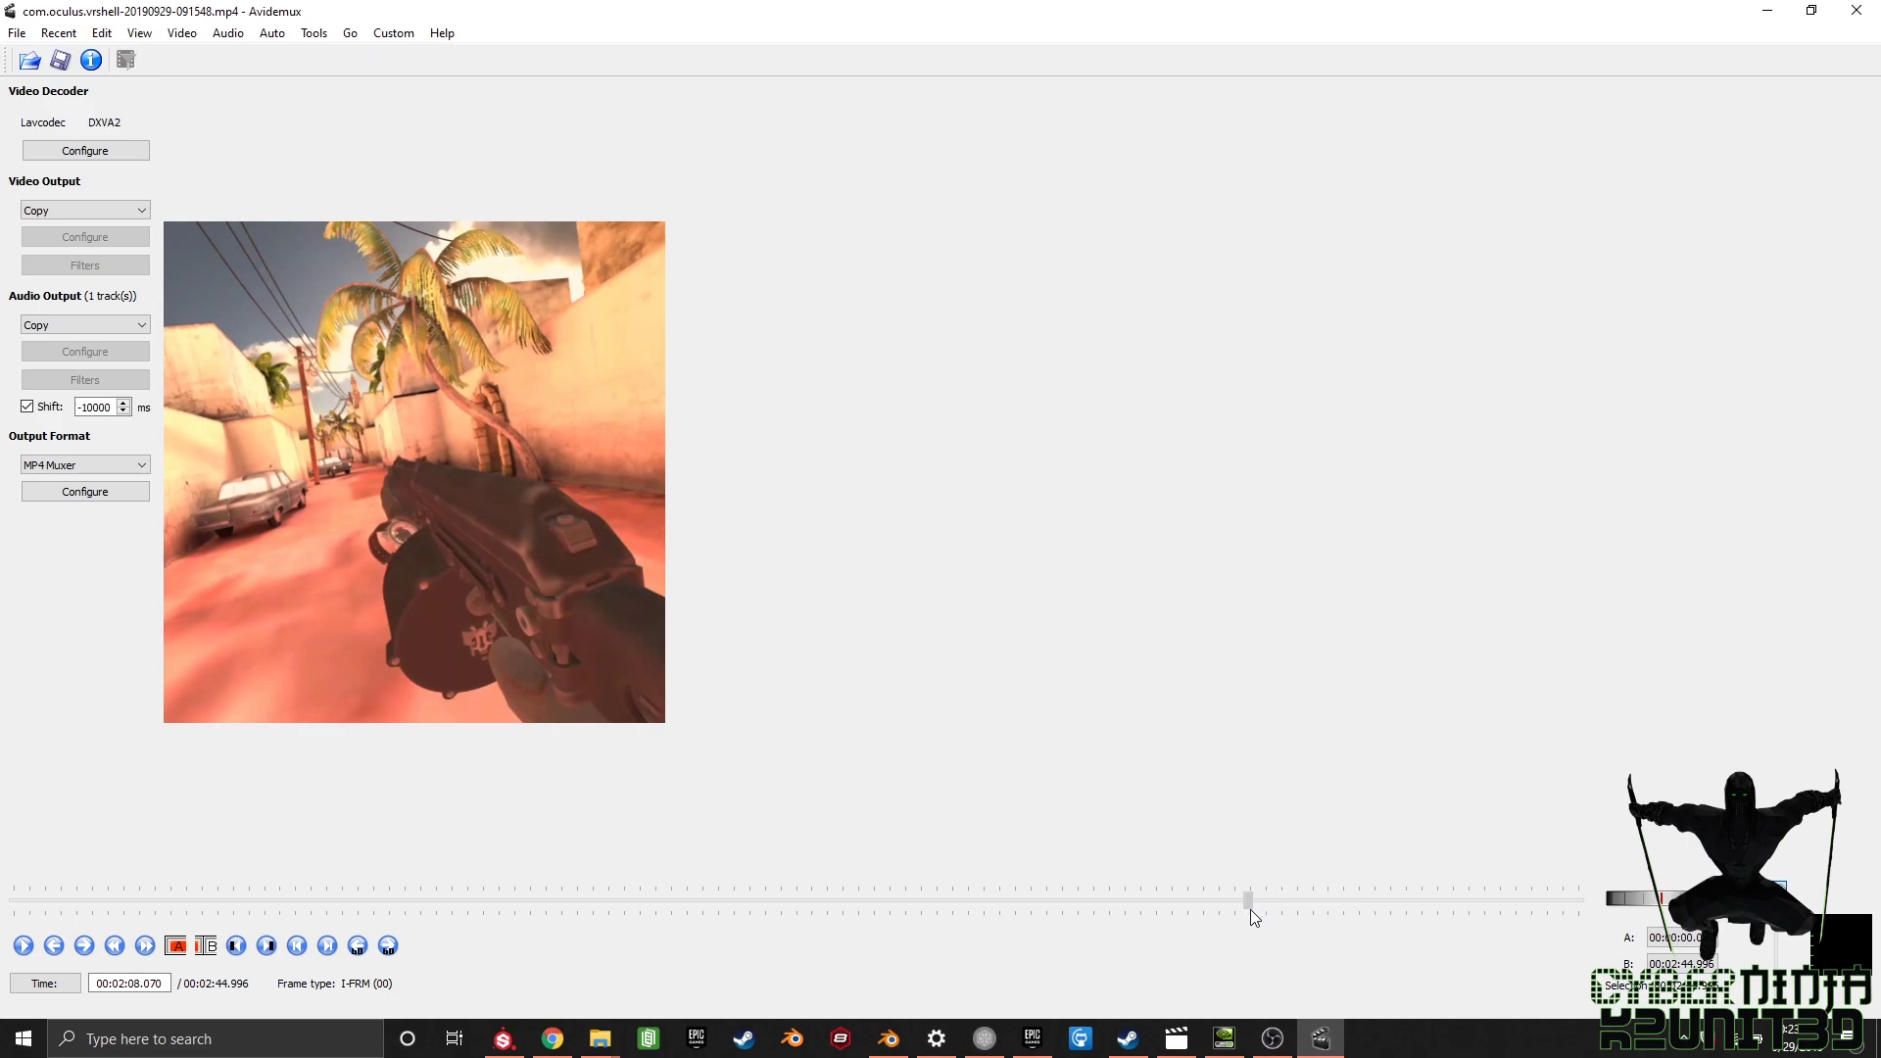
Step: Play briefly, stop, and change the audio shift to -15000 ms
{"action": "left_click", "coordinate": [23, 947]}
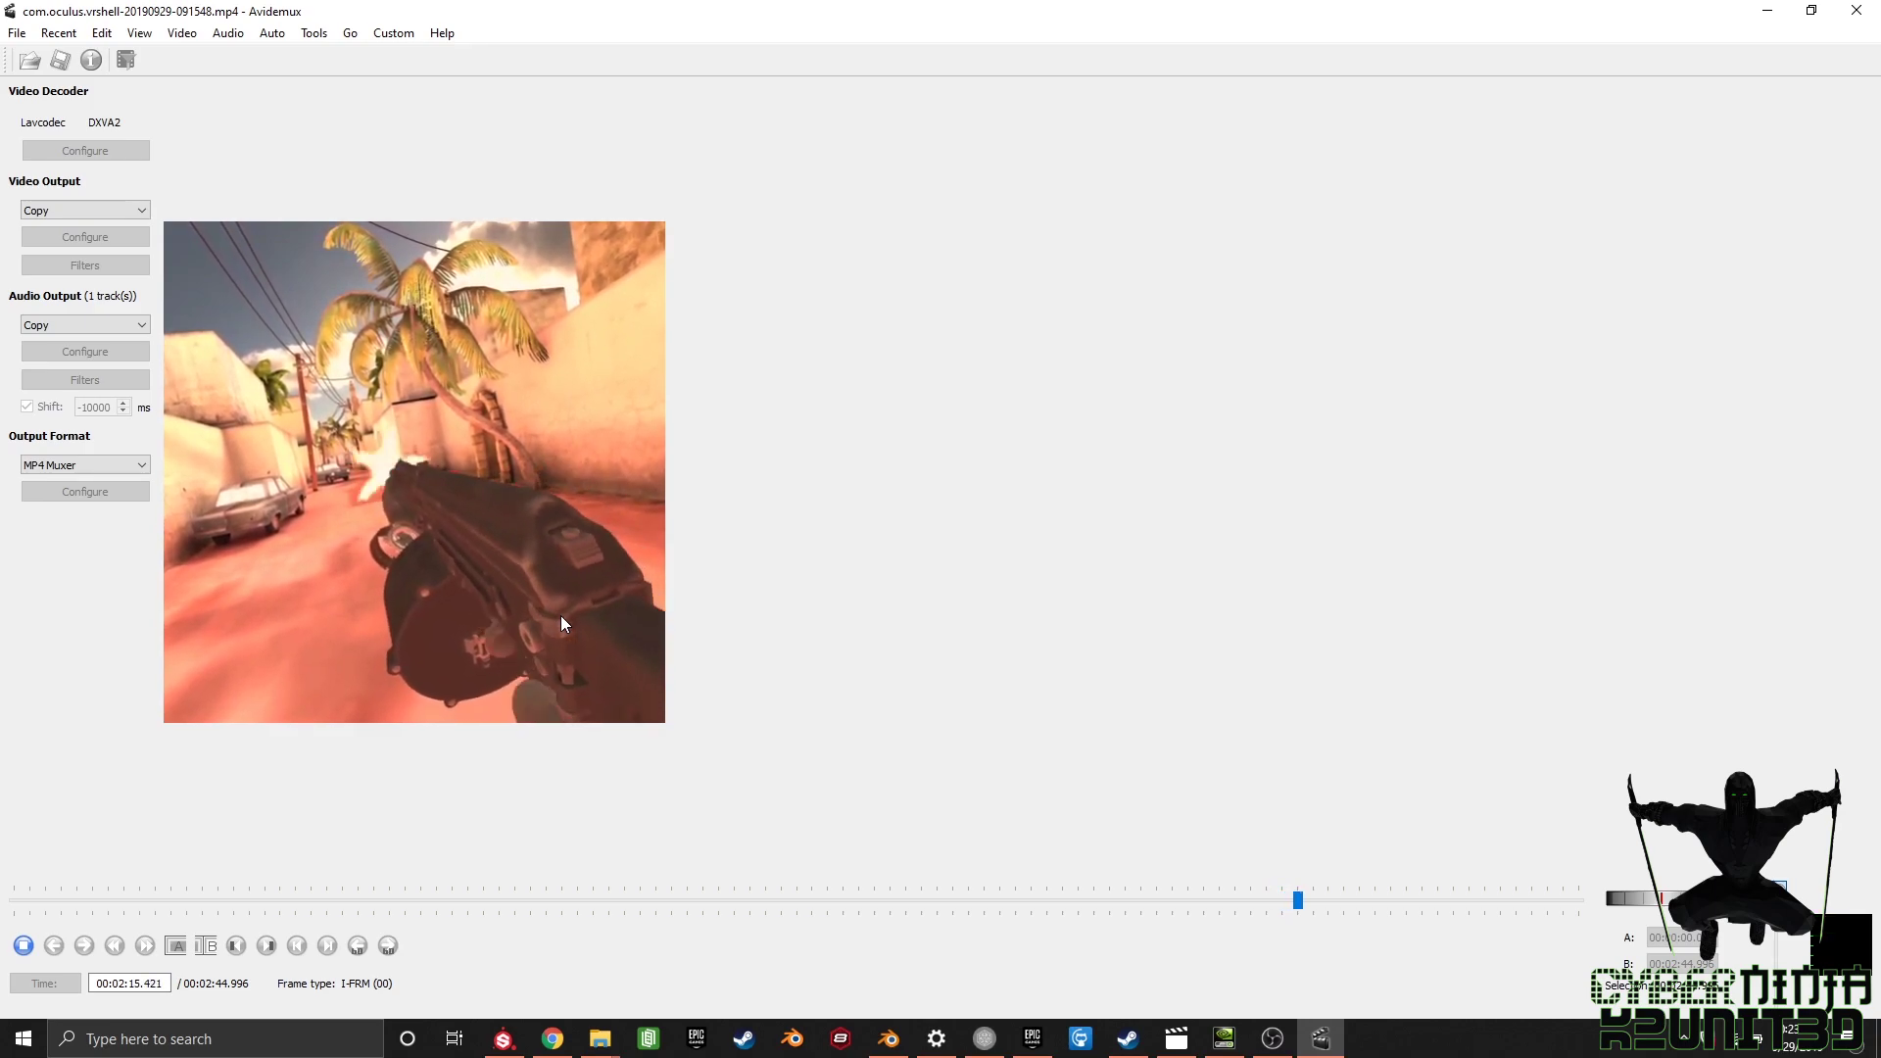
{"action": "left_click", "coordinate": [24, 945]}
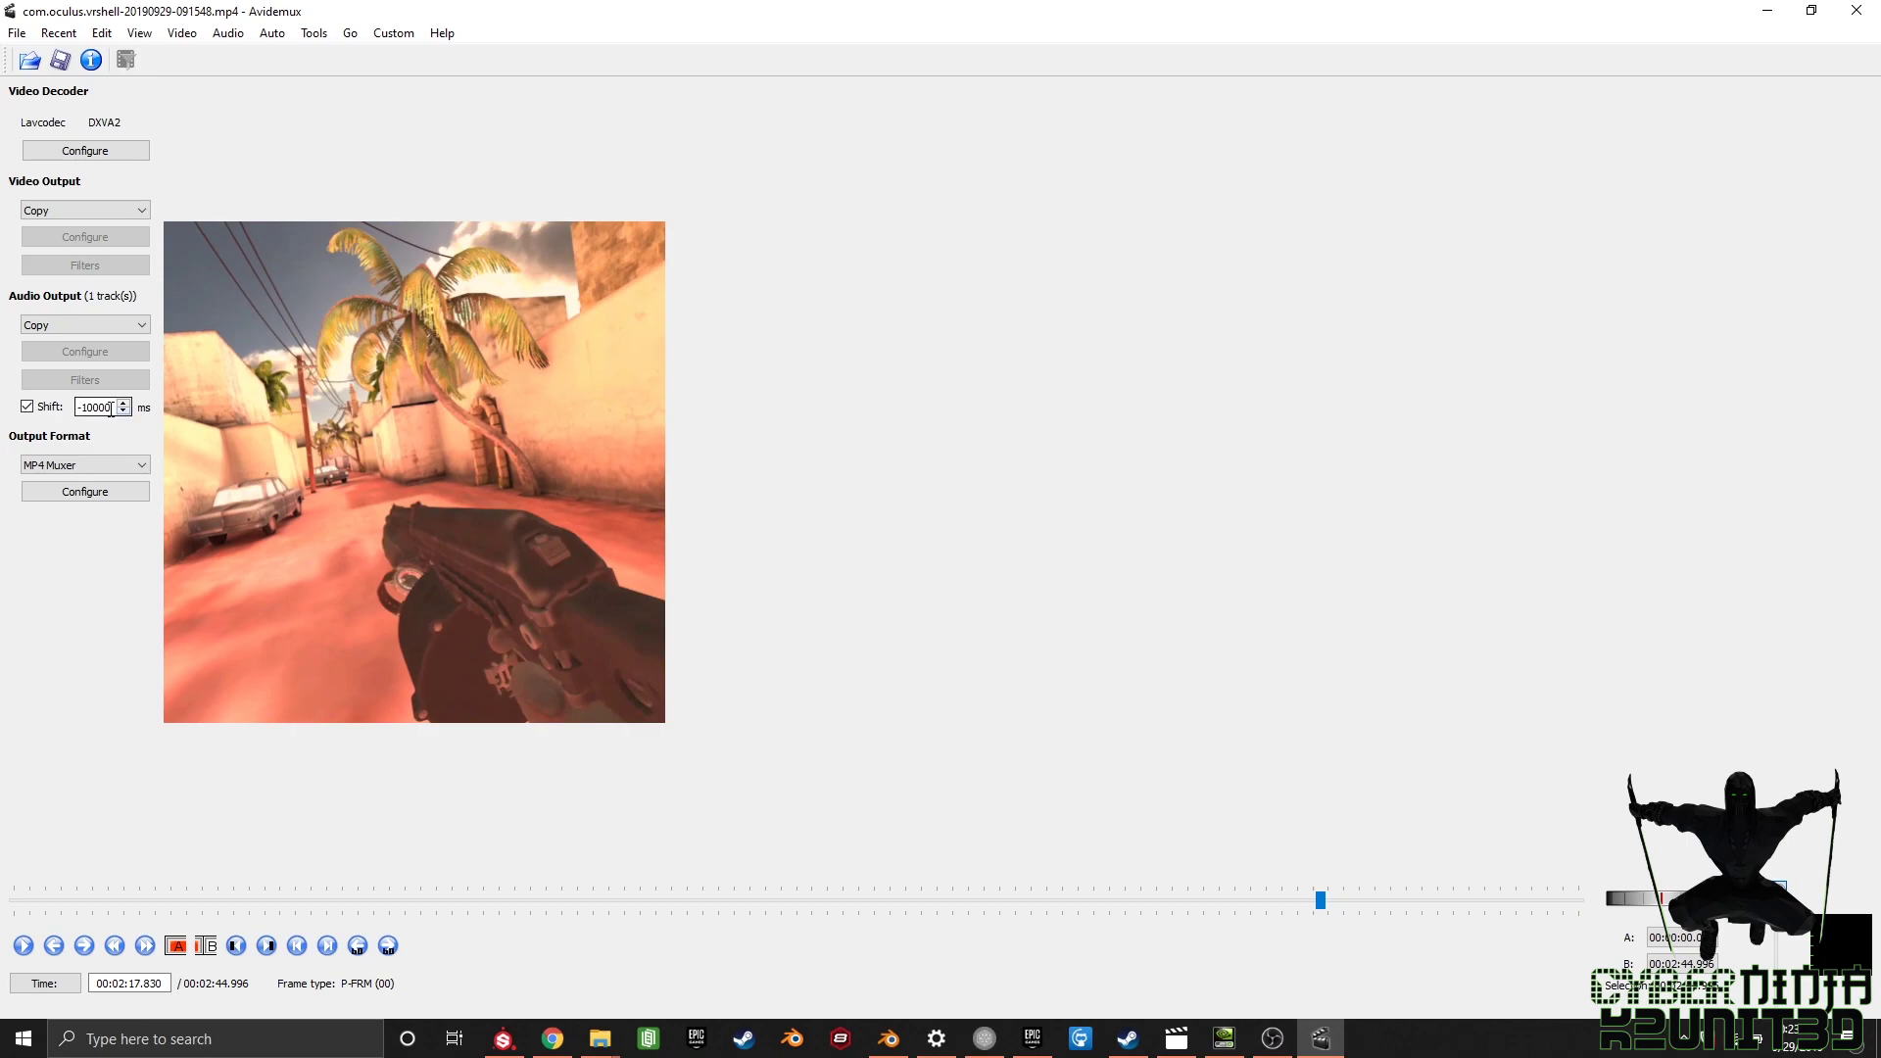
{"action": "left_click_drag", "start_coordinate": [115, 408], "coordinate": [73, 407]}
{"action": "type", "text": "-15000"}
{"action": "left_click", "coordinate": [28, 407]}
Step: Rewind to 1:59.632 and replay the clip to test the sync
{"action": "left_click_drag", "start_coordinate": [1307, 900], "coordinate": [1278, 901]}
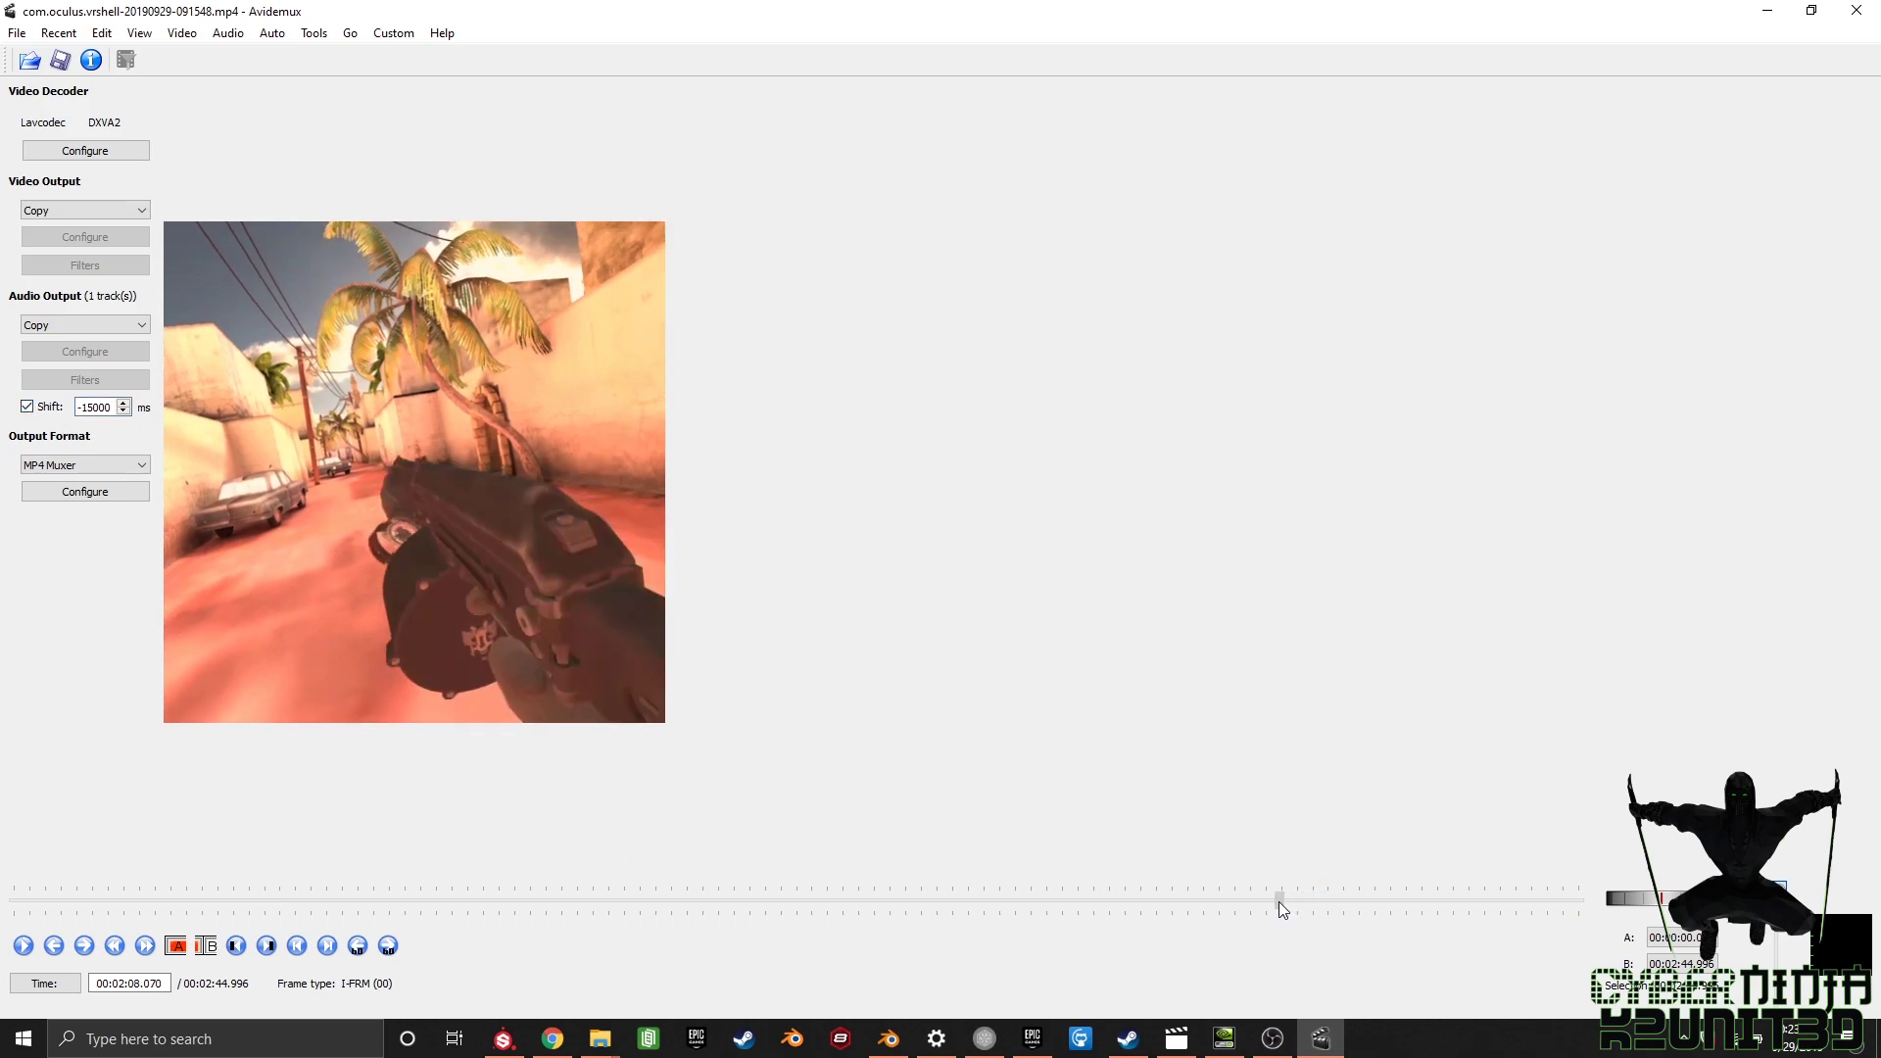
{"action": "left_click", "coordinate": [1212, 901]}
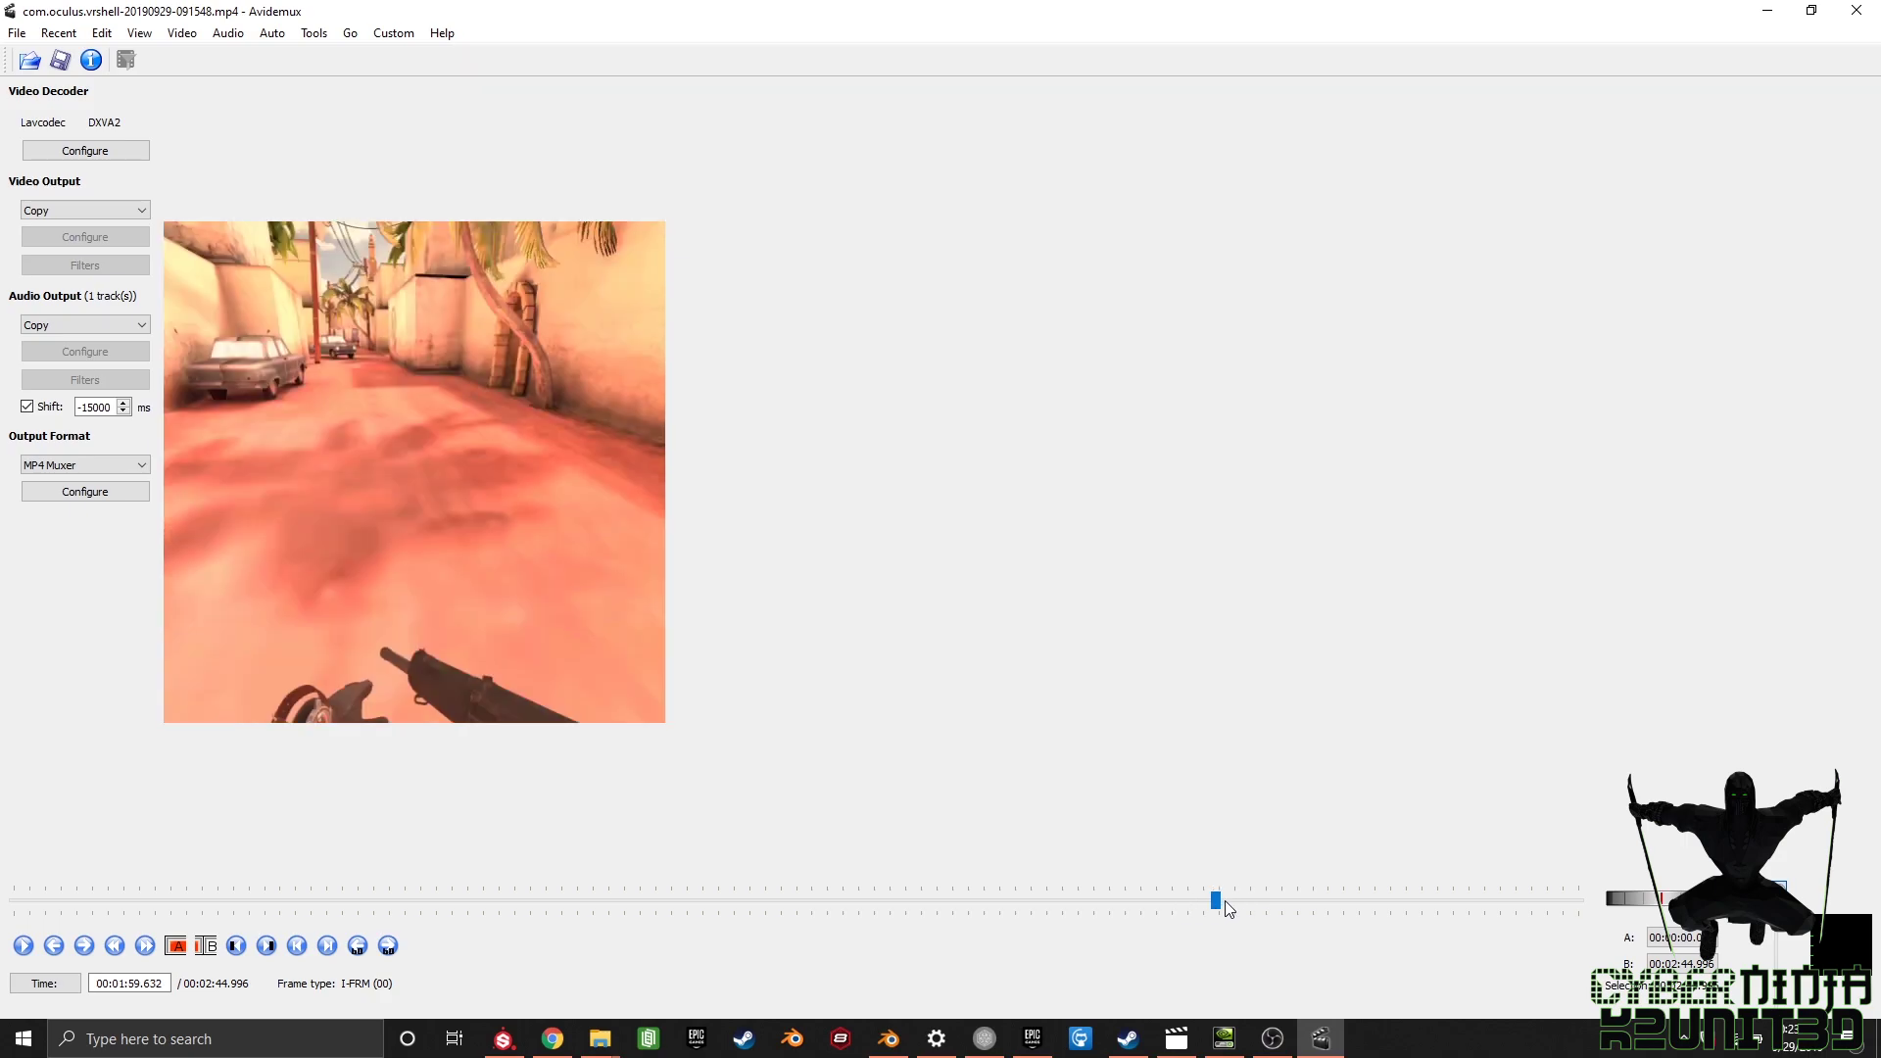
{"action": "left_click", "coordinate": [1243, 901]}
{"action": "left_click", "coordinate": [1215, 900]}
{"action": "left_click", "coordinate": [25, 947]}
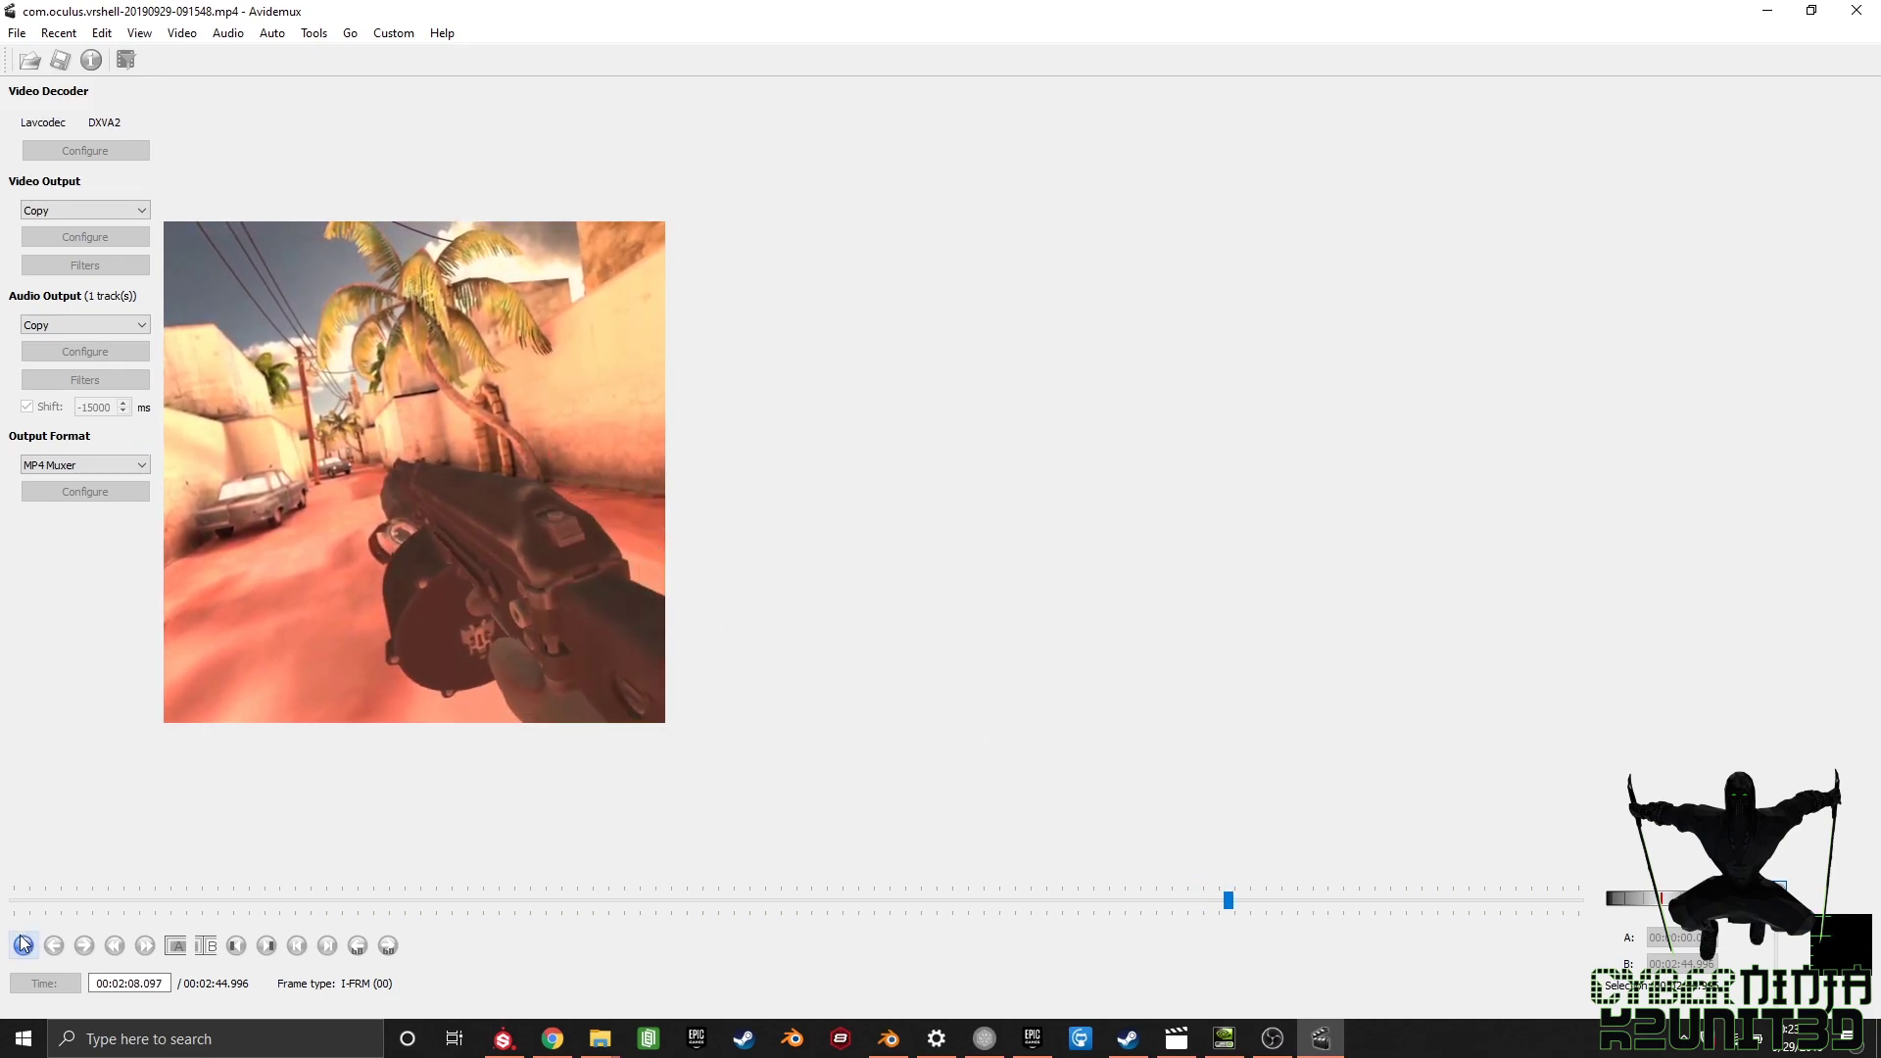
Step: Try an audio shift of -20000 ms, replaying from 1:59.632
{"action": "key", "text": "space"}
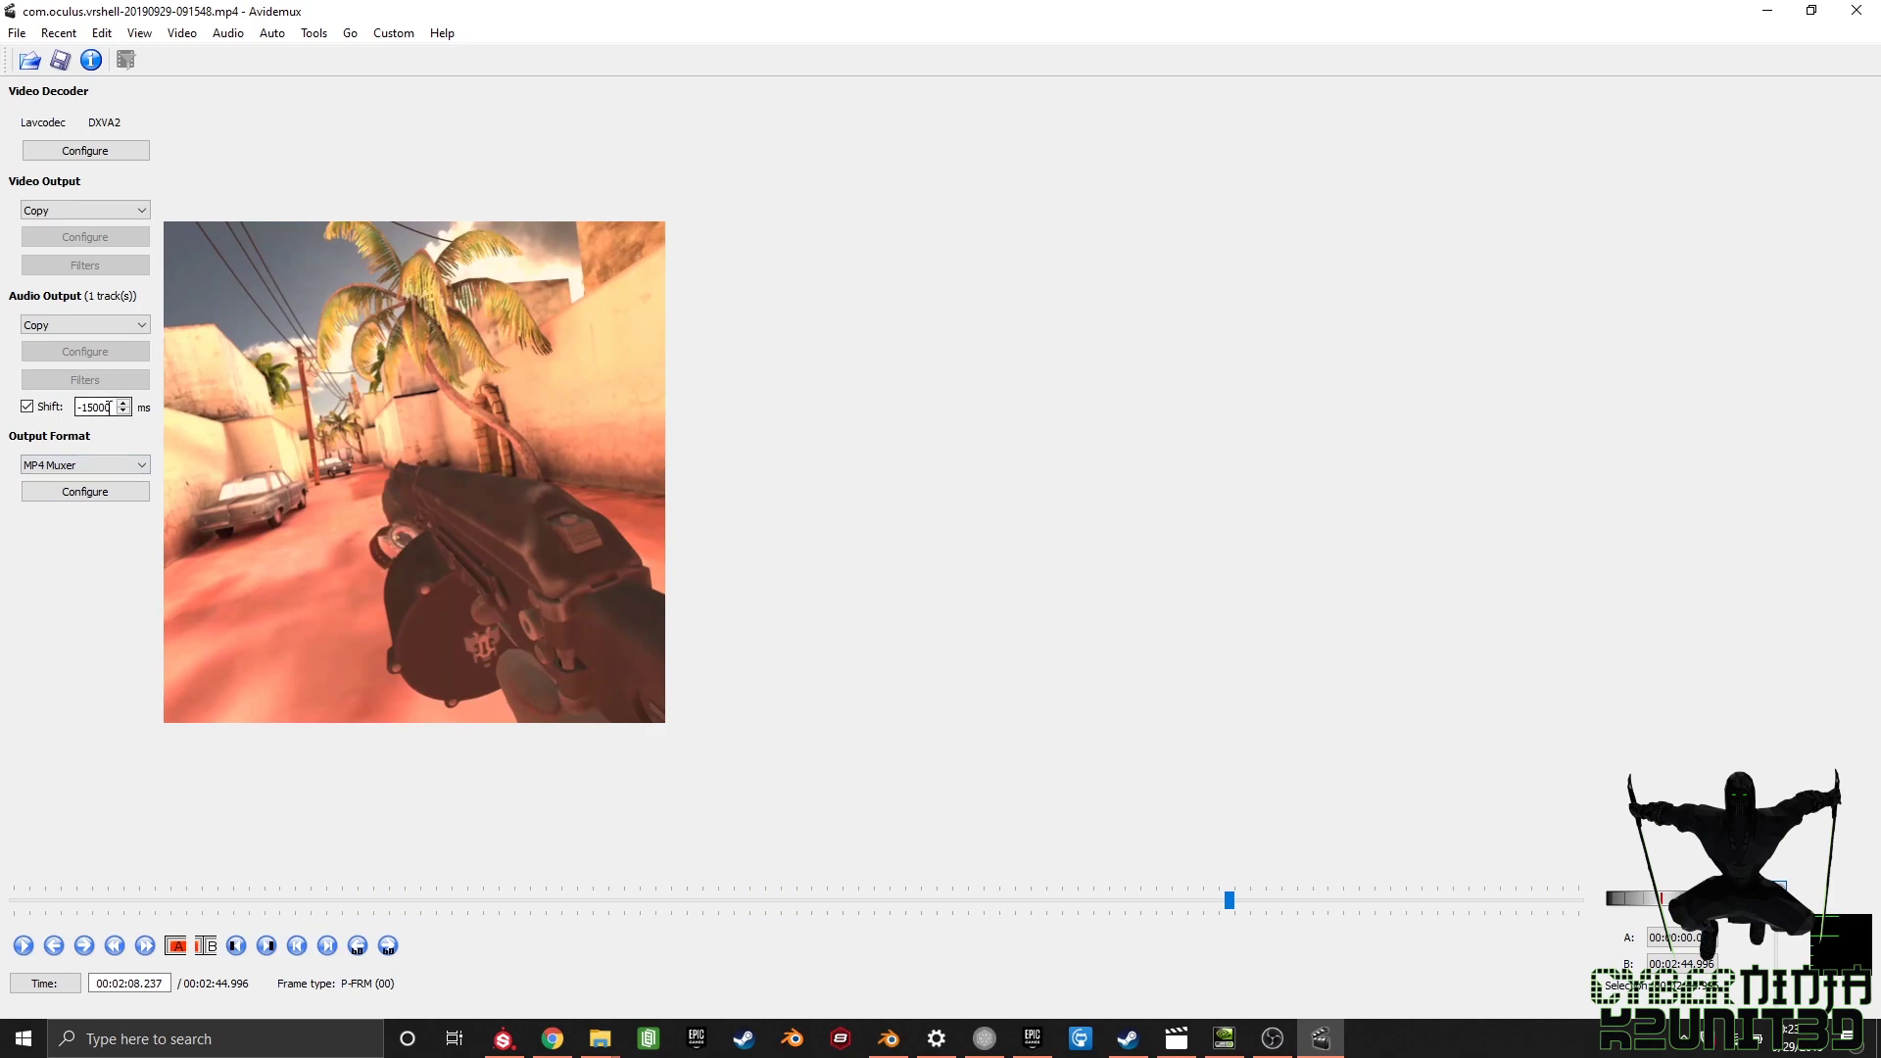
{"action": "left_click_drag", "start_coordinate": [110, 407], "coordinate": [3, 408]}
{"action": "type", "text": "-2"}
{"action": "left_click_drag", "start_coordinate": [1240, 903], "coordinate": [1219, 899]}
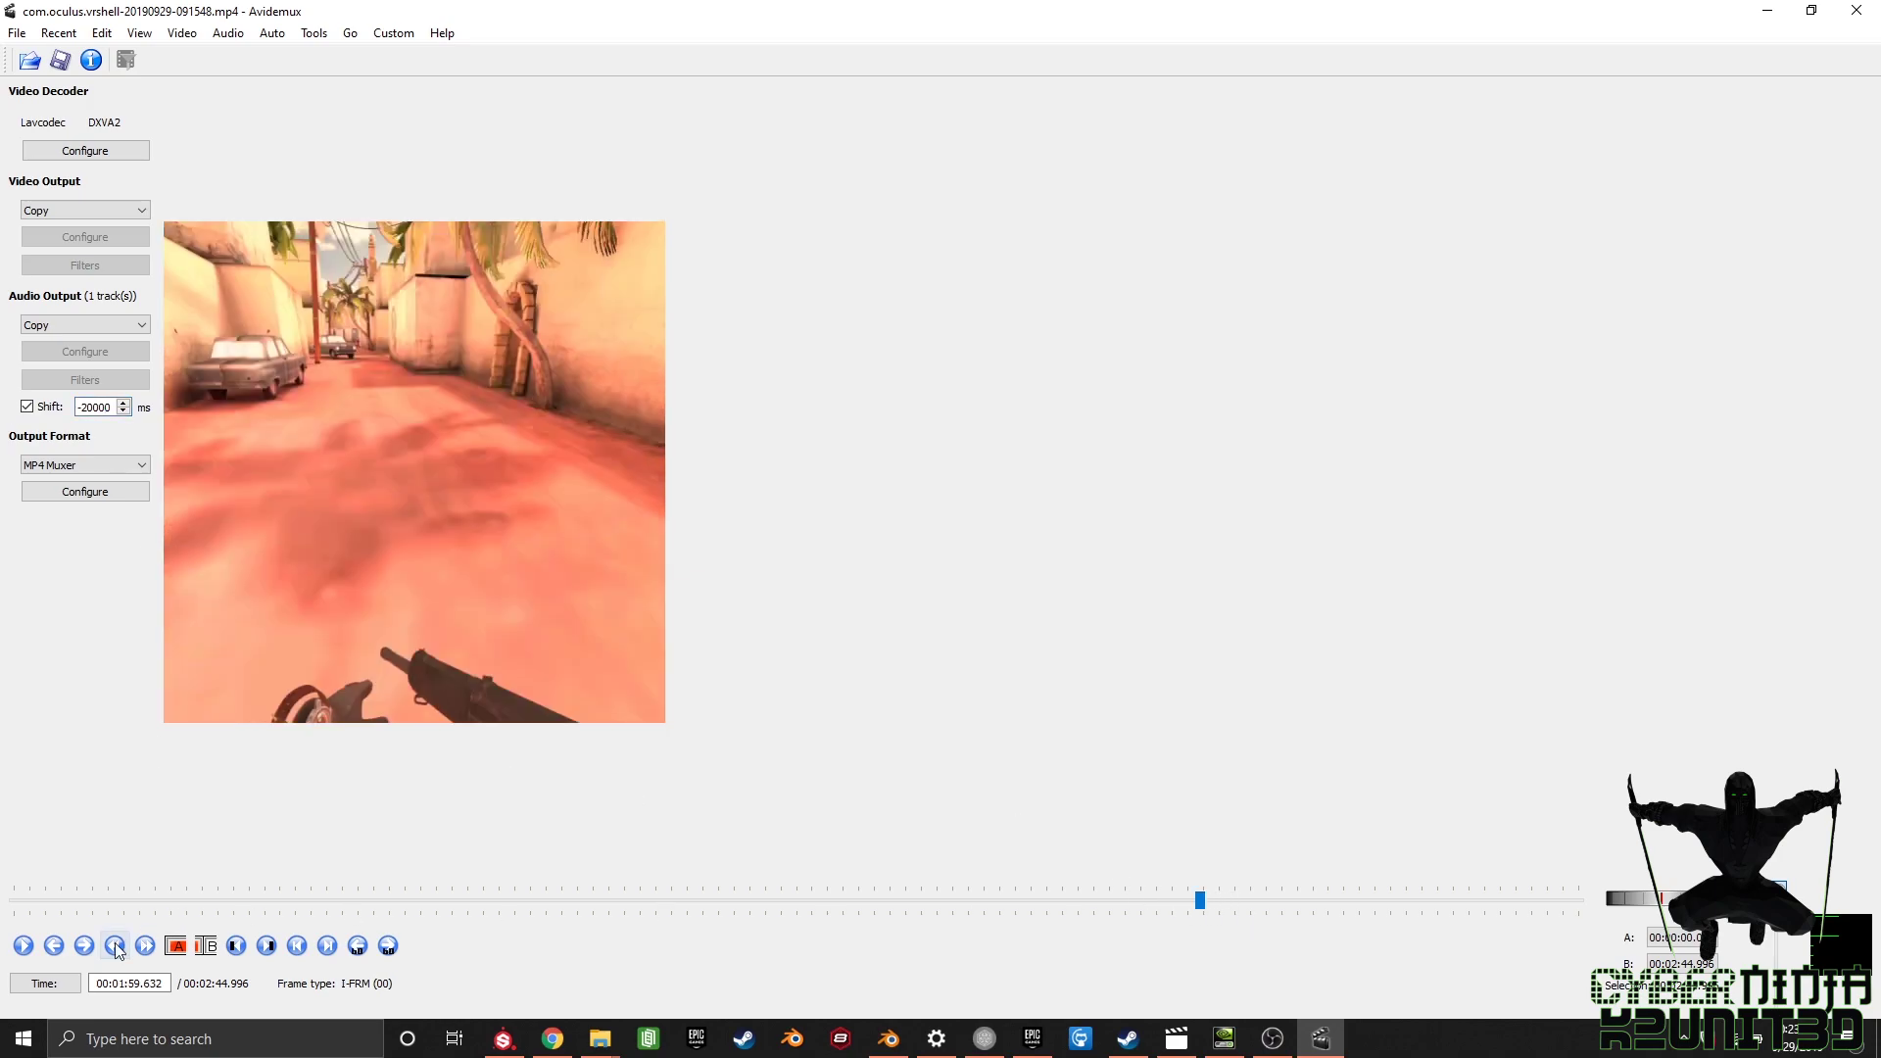
{"action": "left_click", "coordinate": [23, 945]}
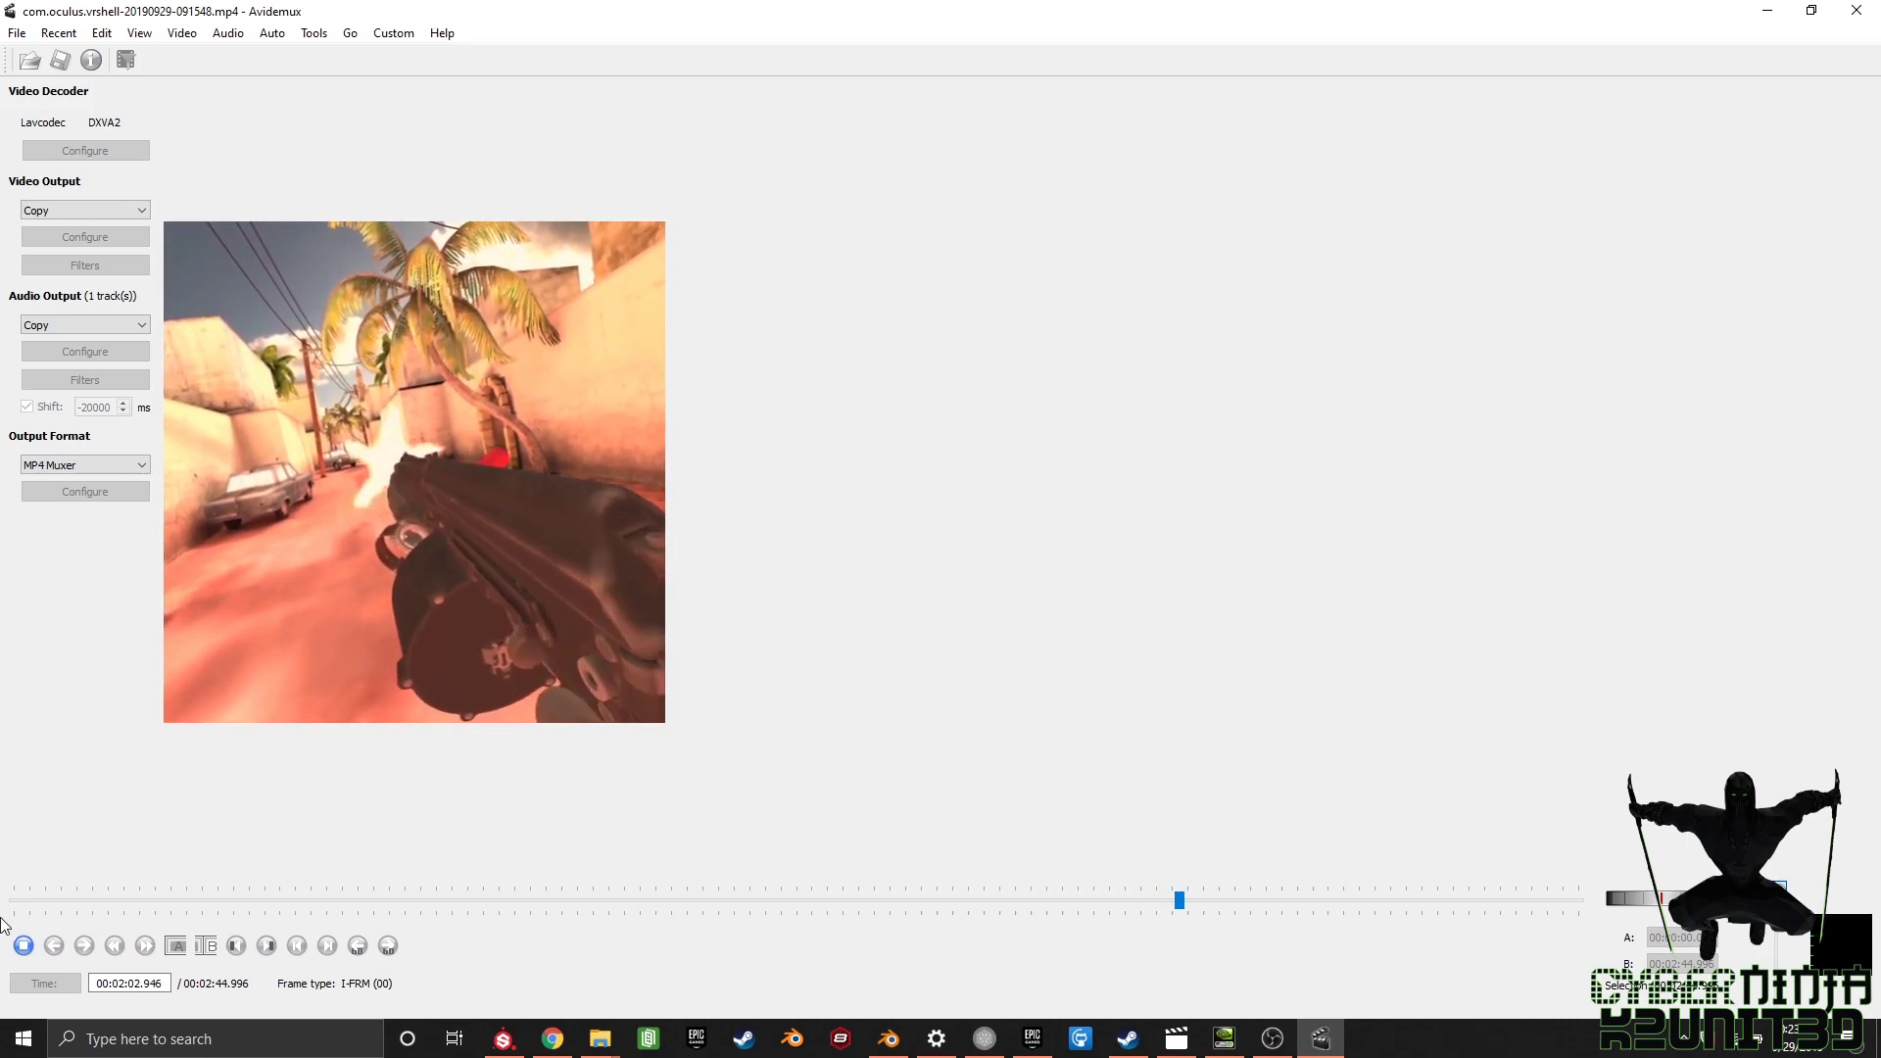
Step: Try an audio shift of -18000 ms, replaying from just before 2:00
{"action": "key", "text": "space"}
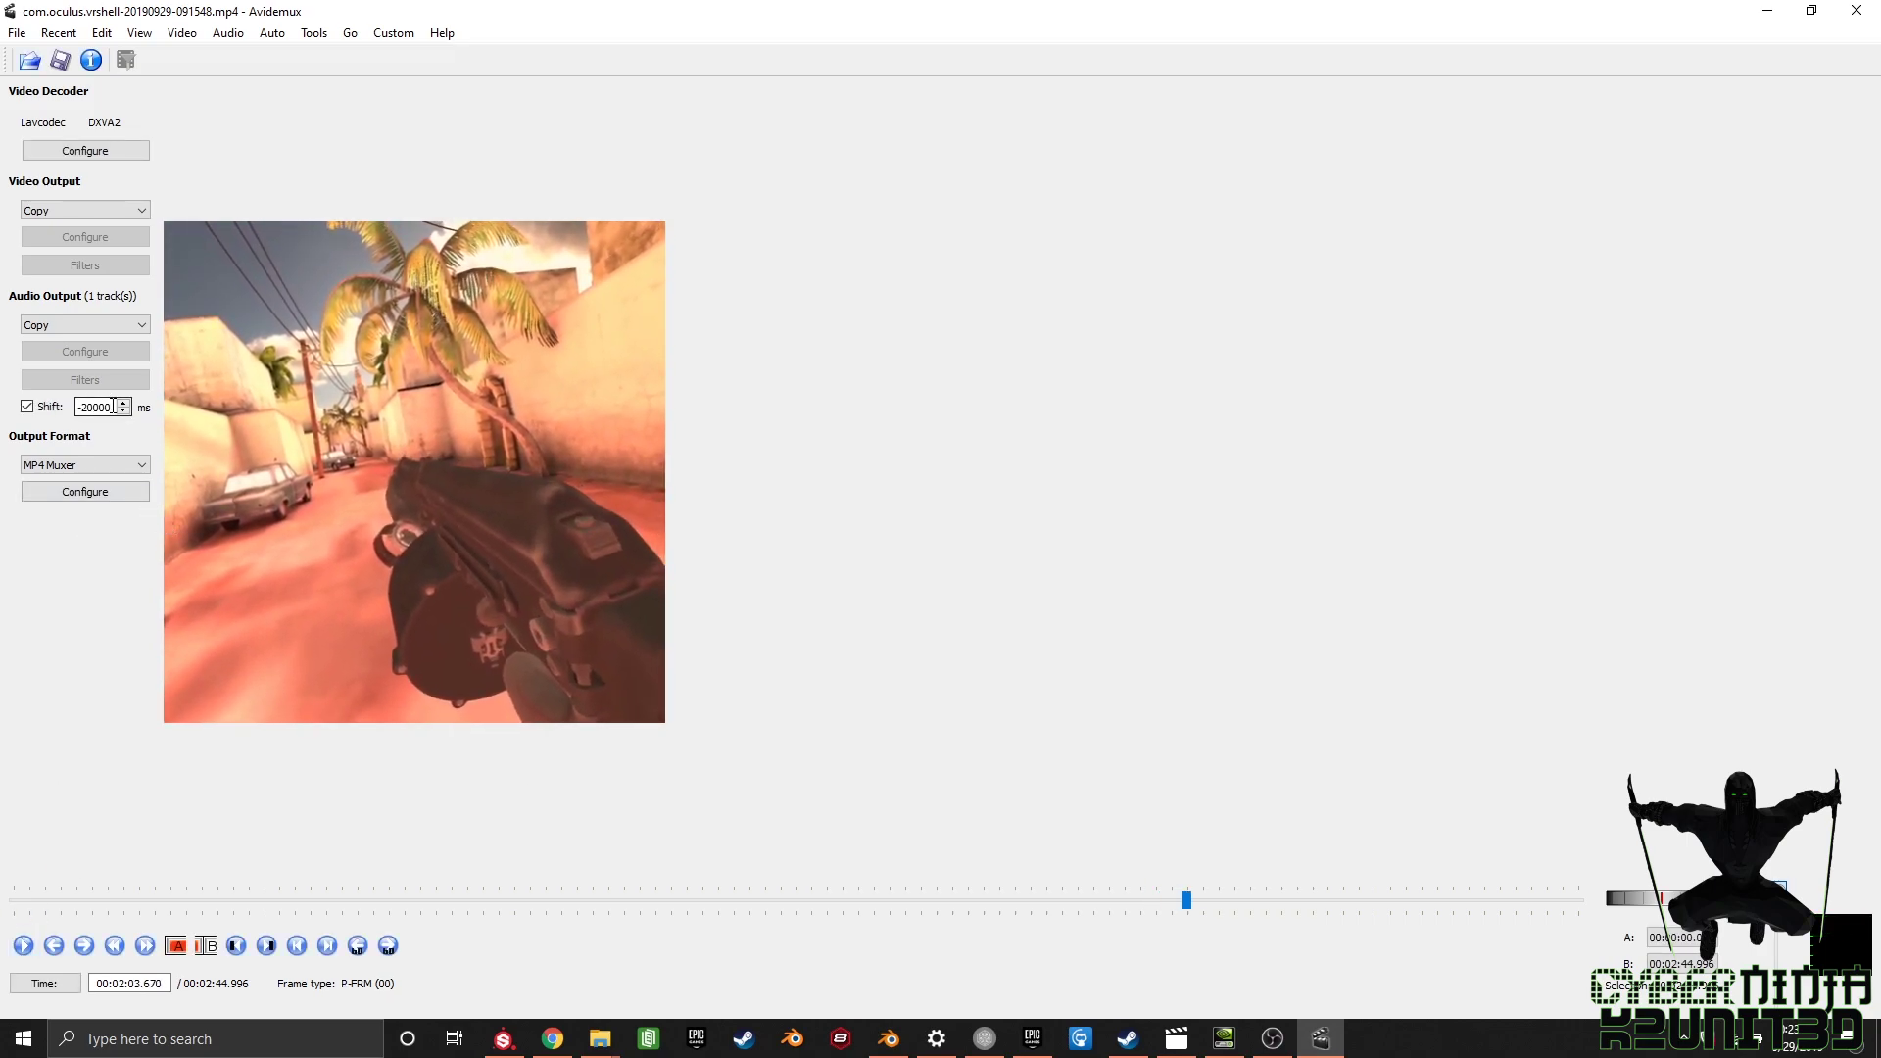
{"action": "left_click_drag", "start_coordinate": [118, 406], "coordinate": [3, 405]}
{"action": "type", "text": "-"}
{"action": "left_click_drag", "start_coordinate": [1179, 897], "coordinate": [1167, 899]}
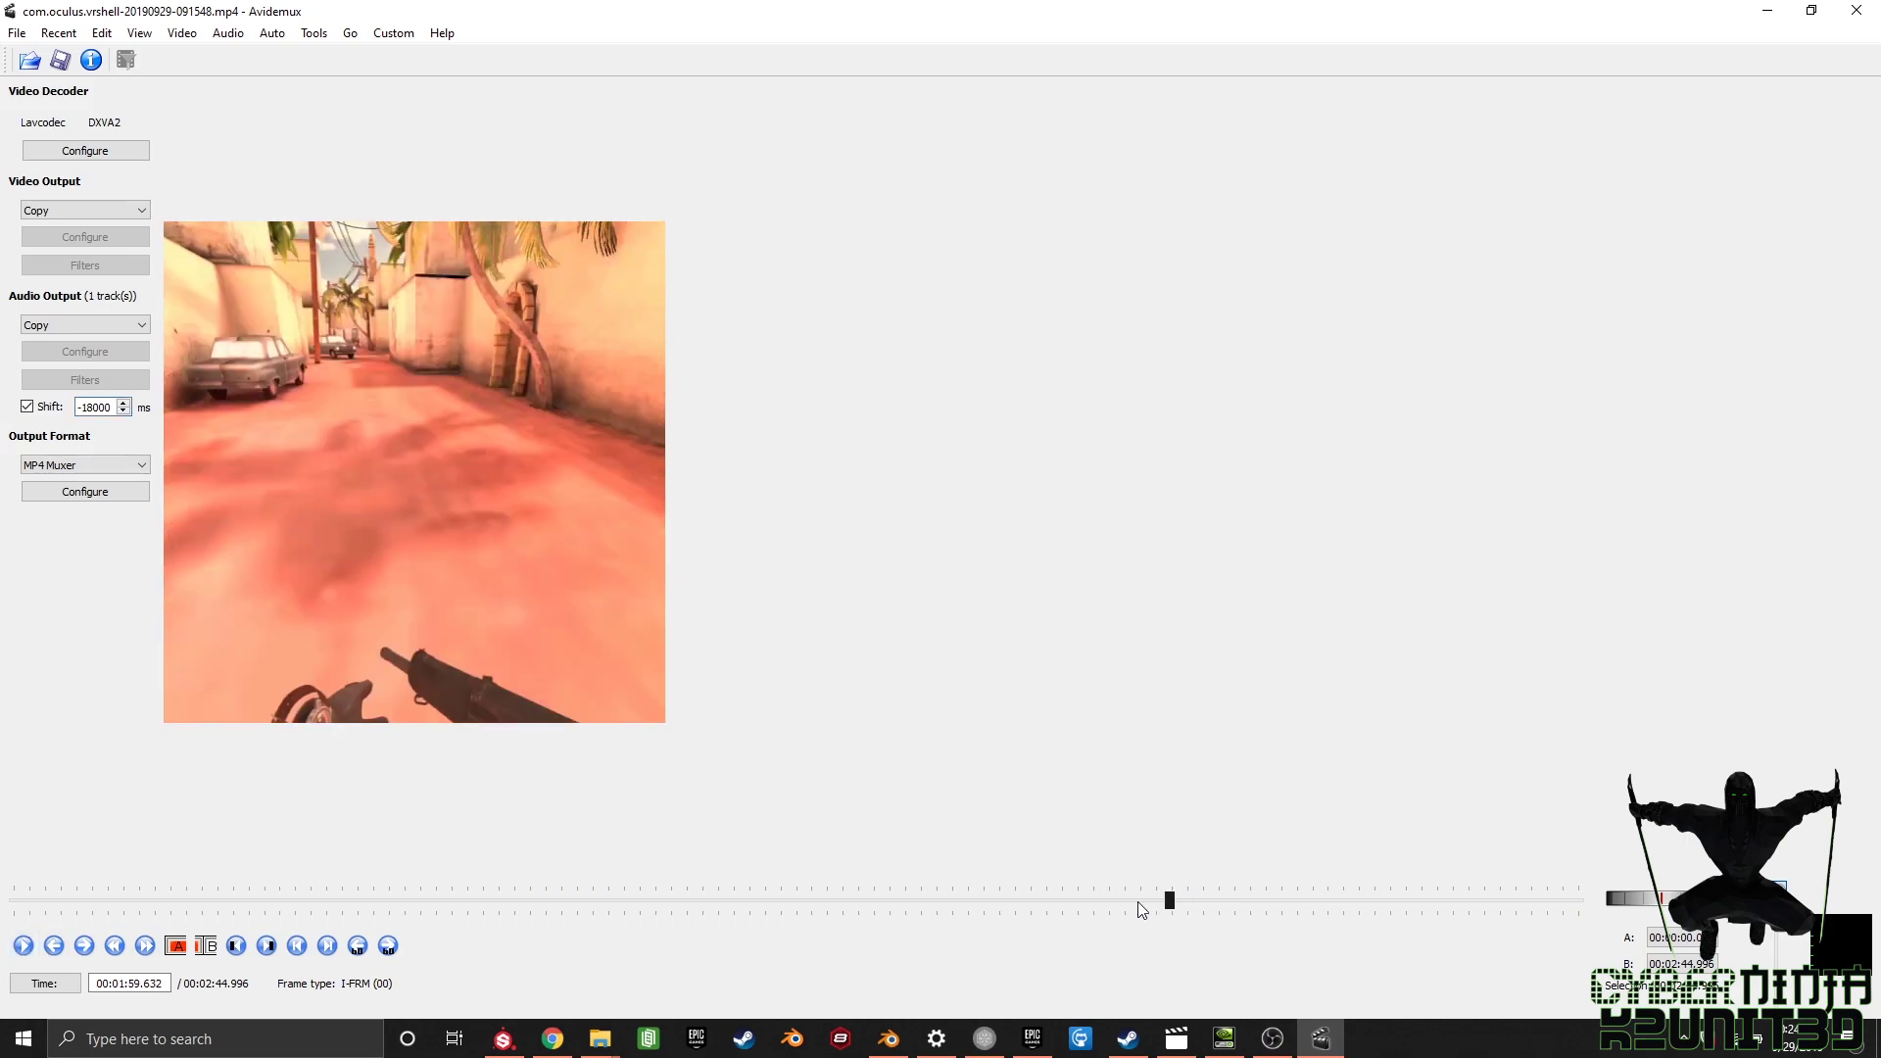
{"action": "left_click", "coordinate": [24, 946]}
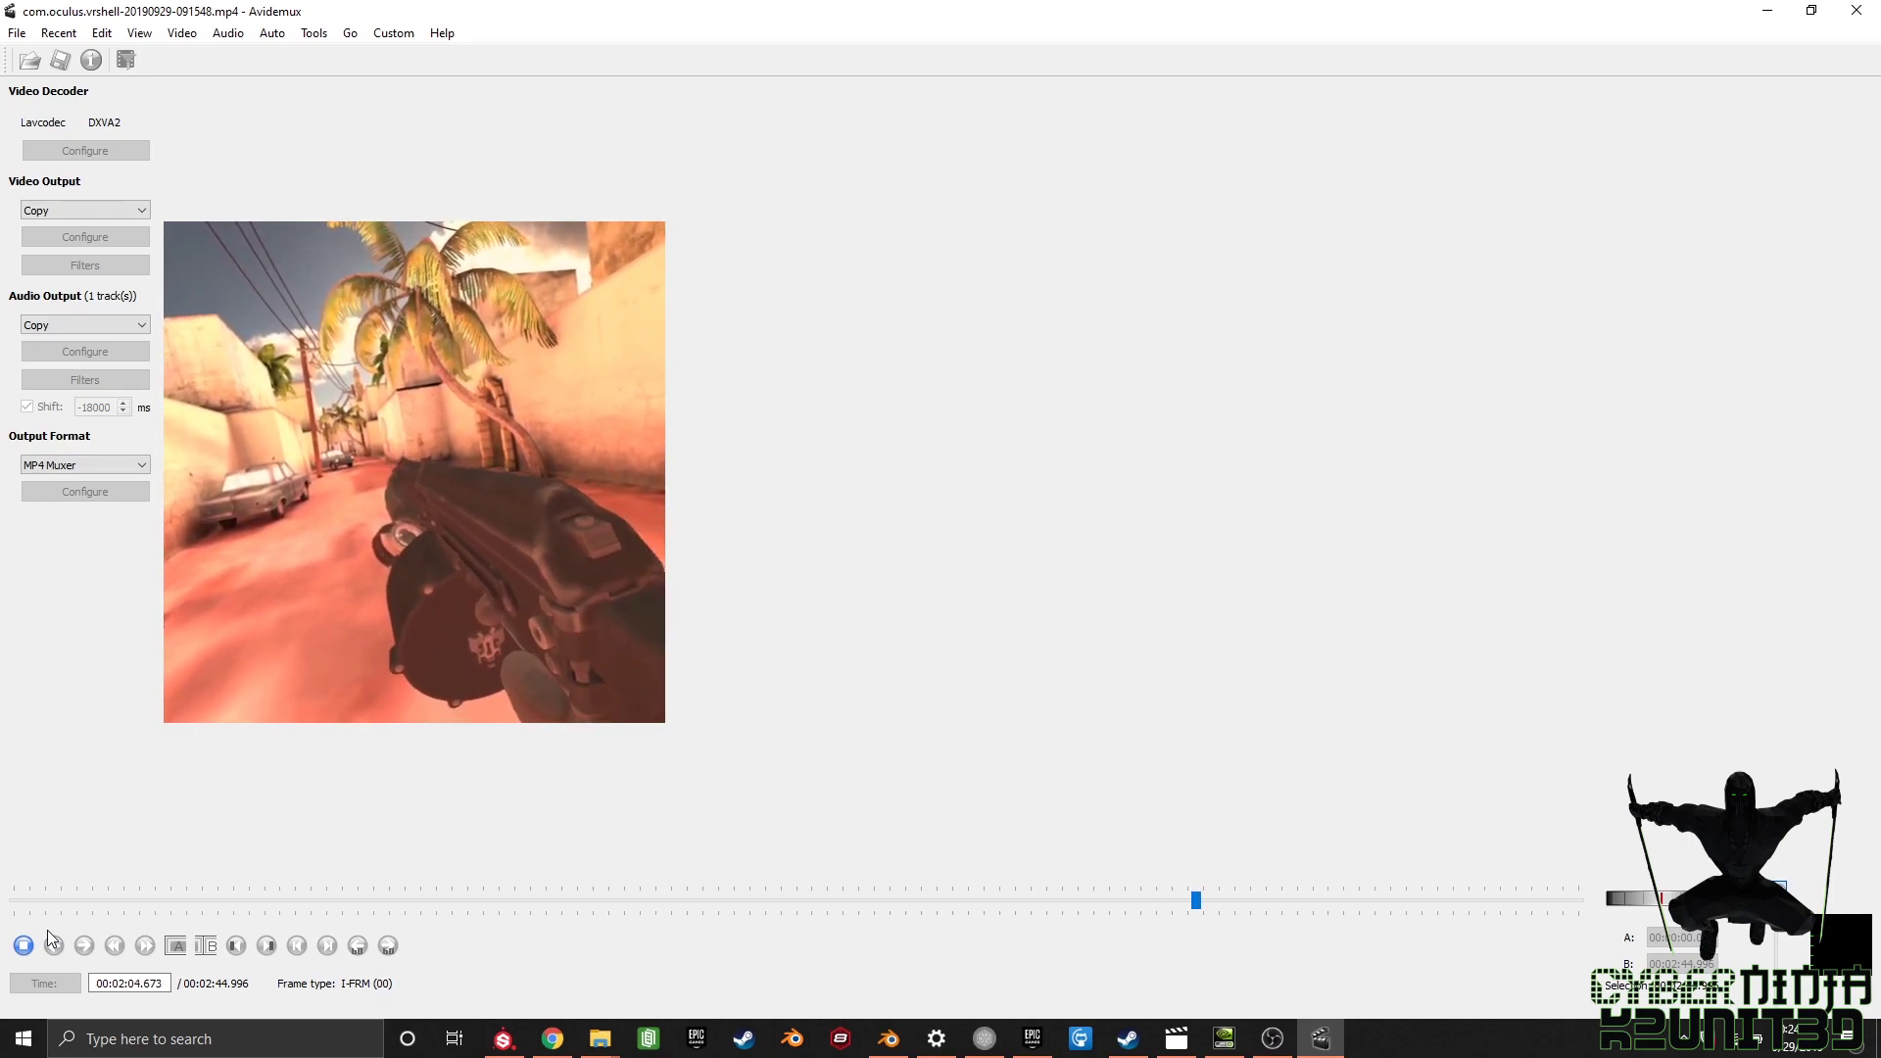
Step: Set the audio shift to -18500 ms, replay from 1:59.632, and stop at 00:02:22.174
{"action": "left_click", "coordinate": [24, 946]}
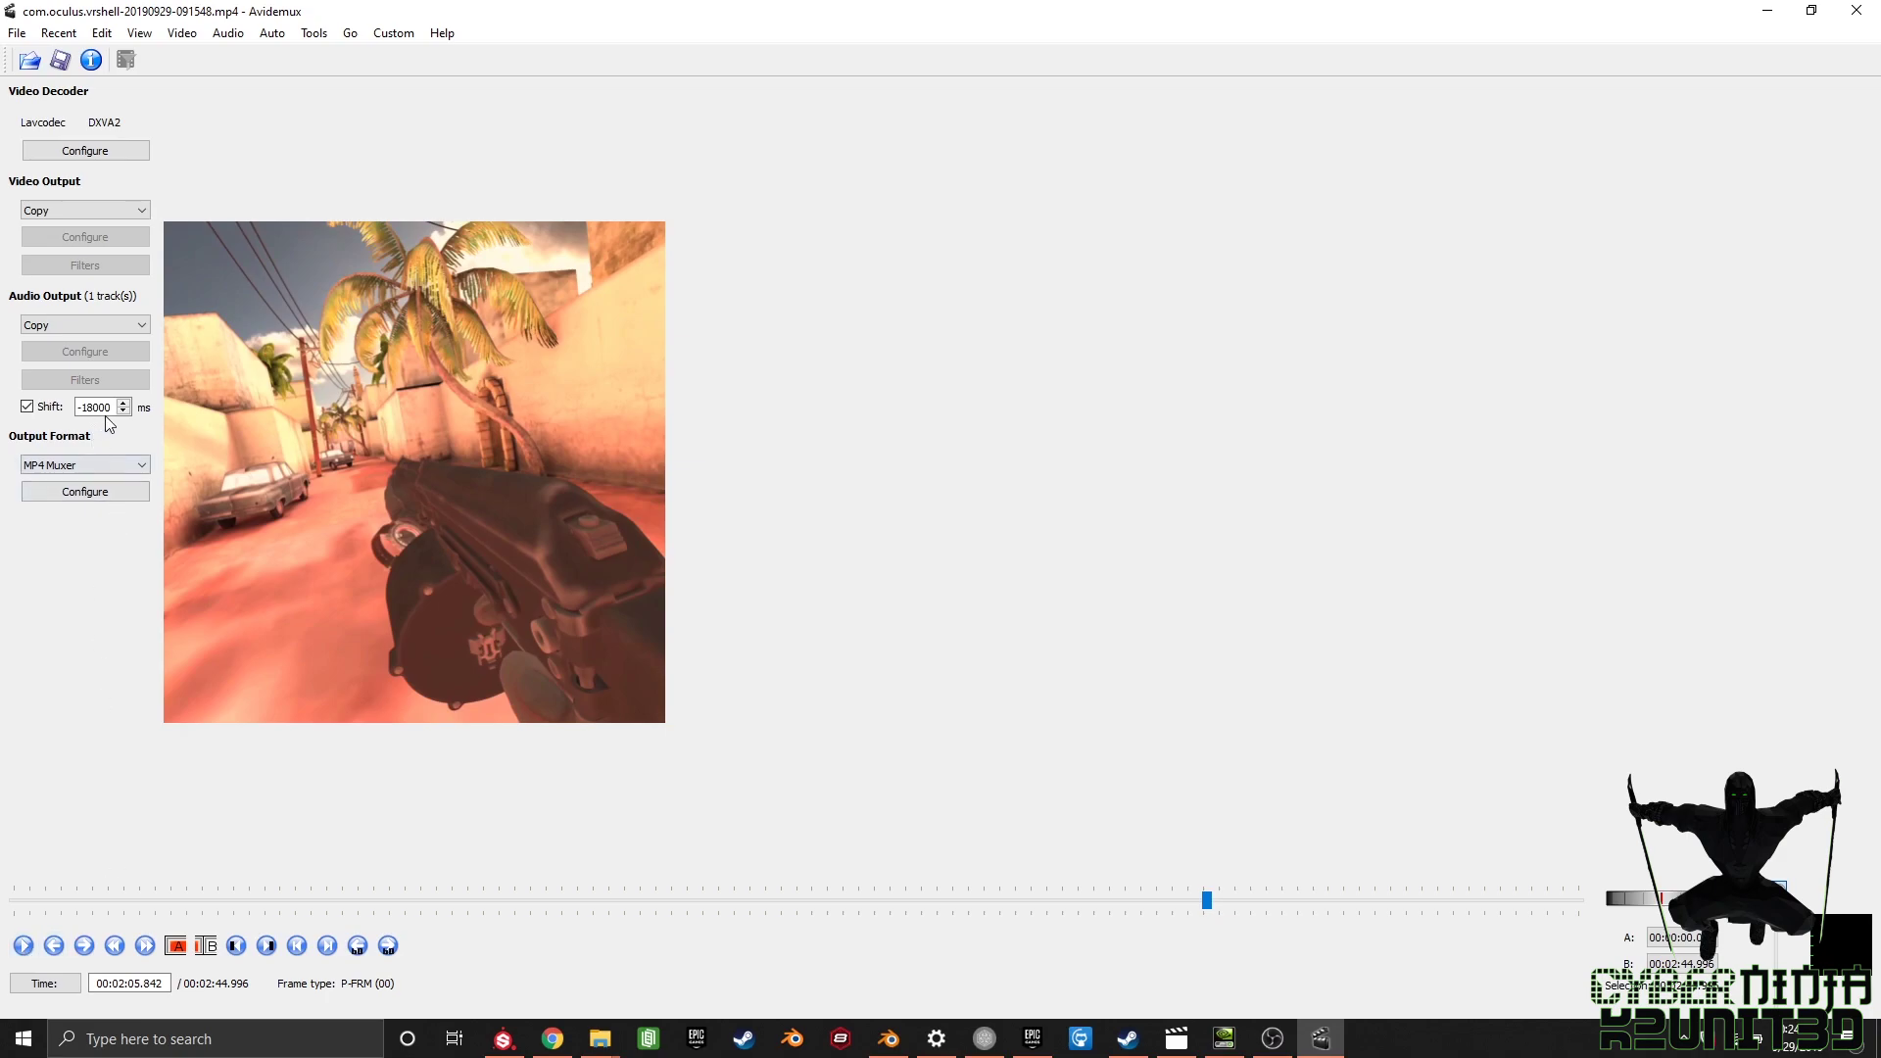
{"action": "left_click_drag", "start_coordinate": [118, 405], "coordinate": [13, 411]}
{"action": "type", "text": "-18500"}
{"action": "left_click", "coordinate": [1201, 900]}
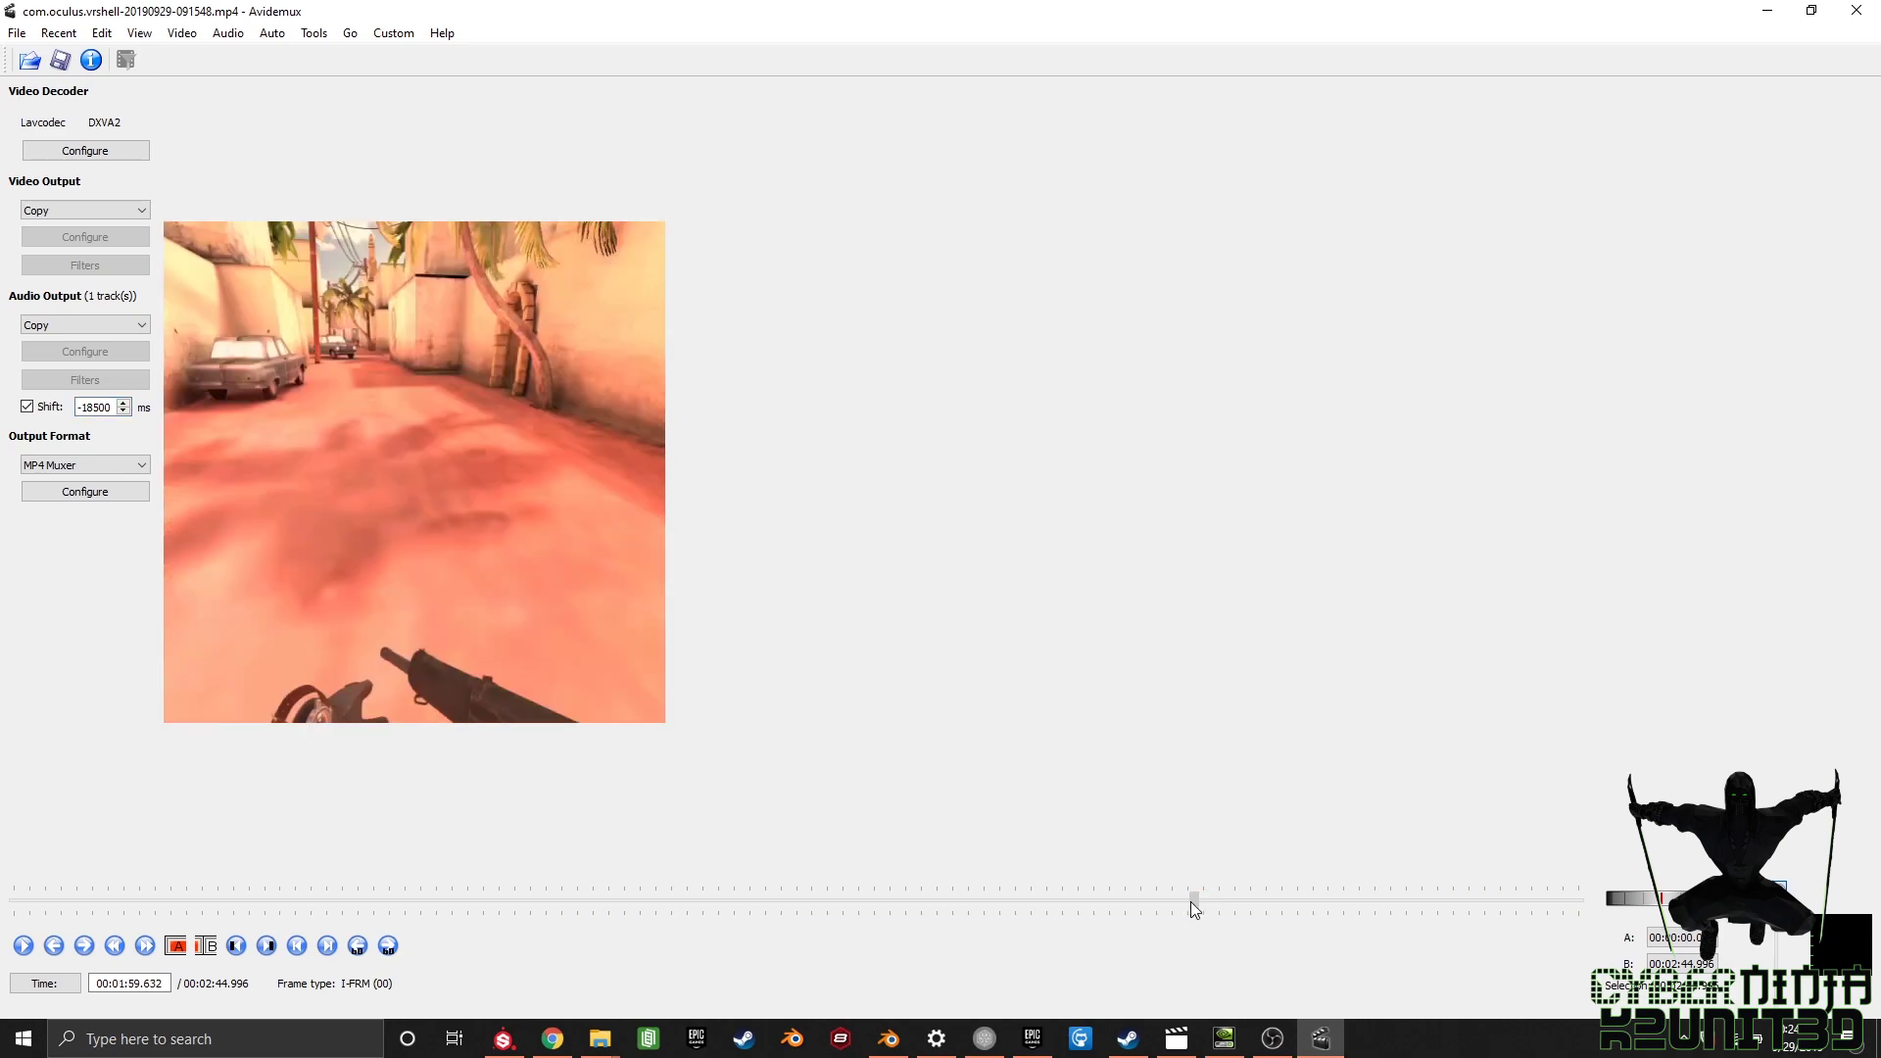
{"action": "left_click", "coordinate": [24, 946]}
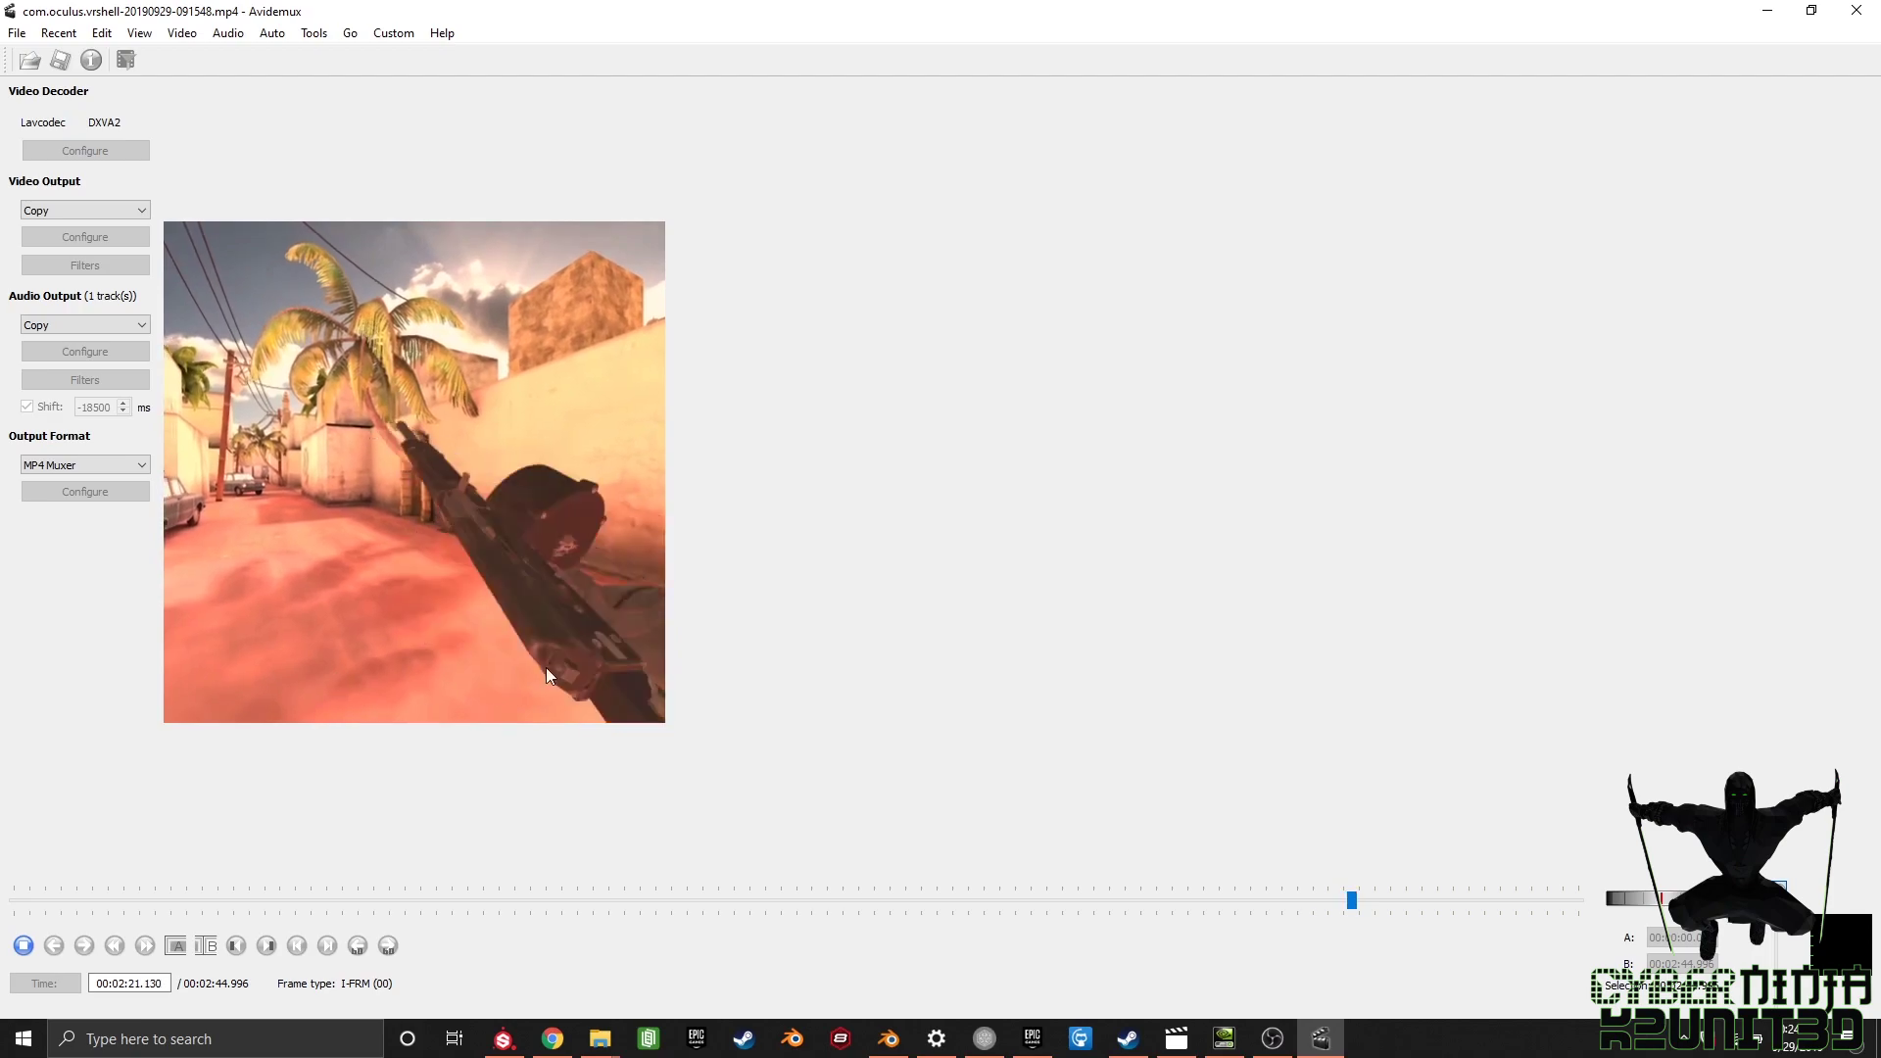
{"action": "left_click", "coordinate": [23, 946]}
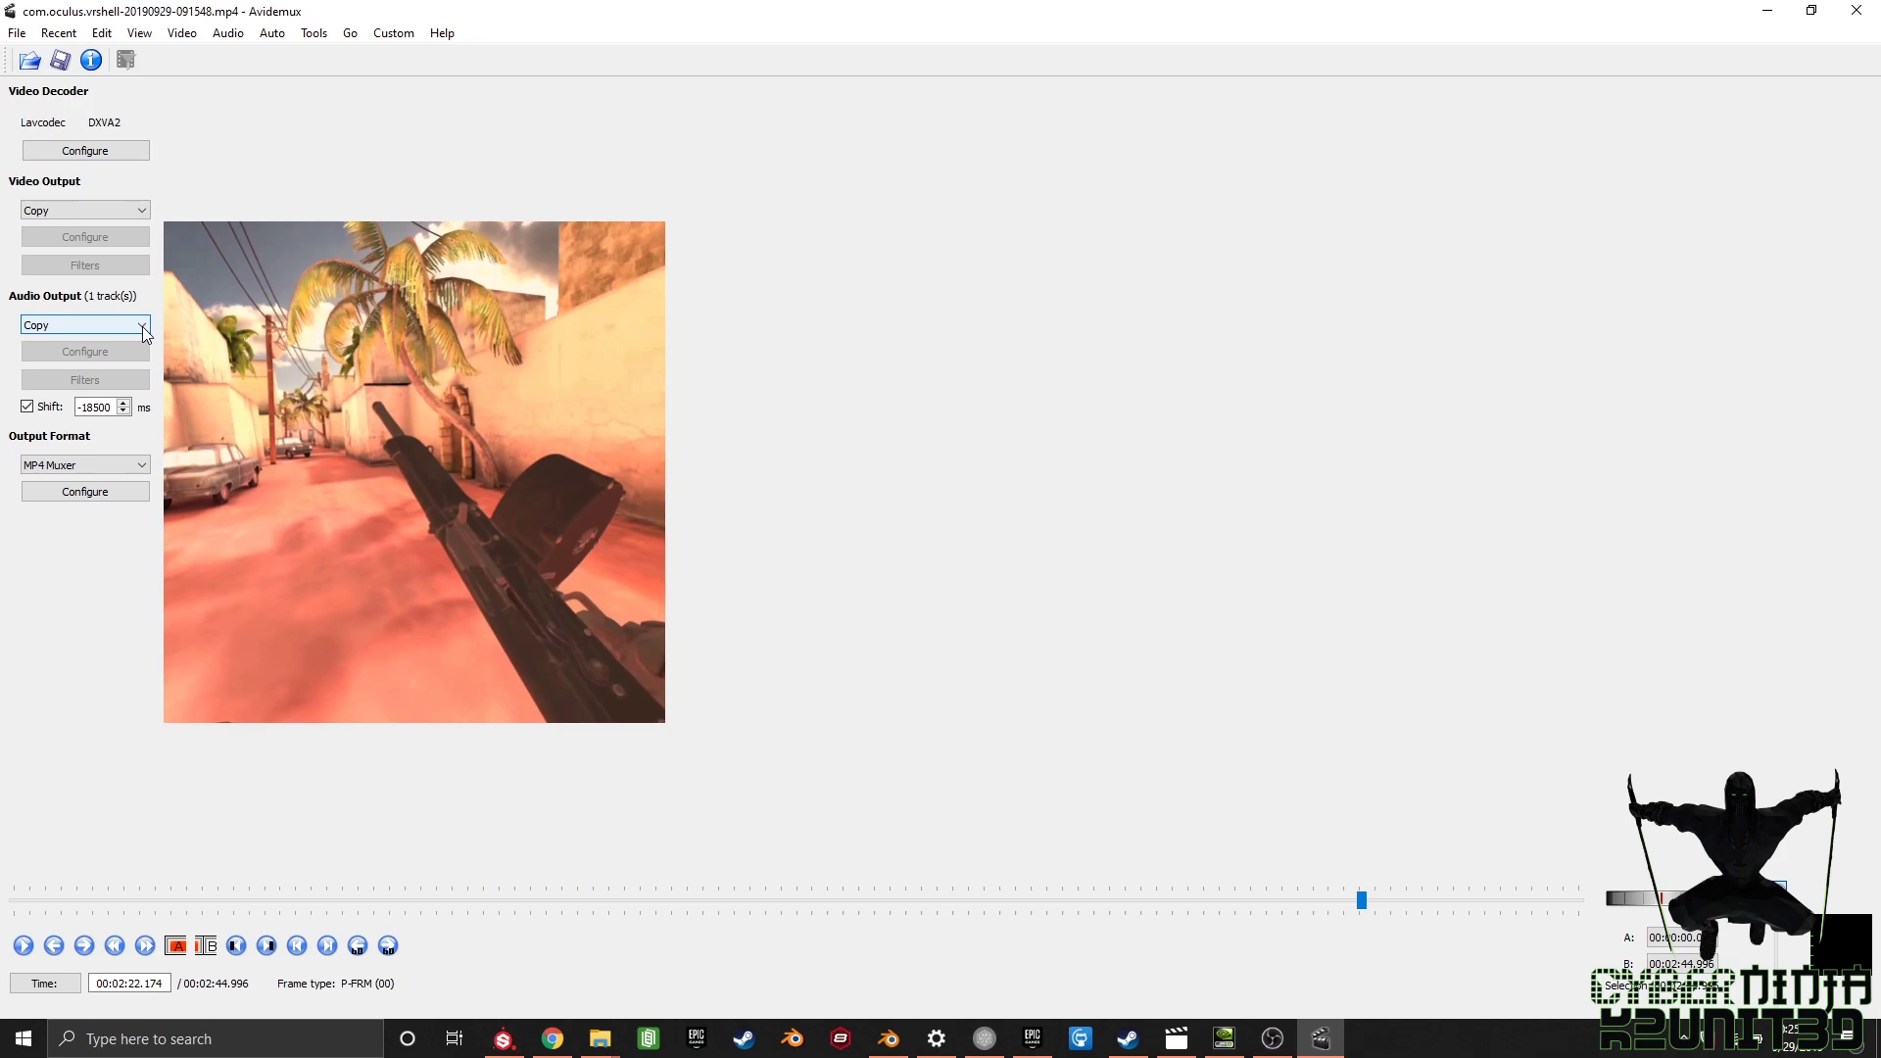
Step: Set the audio encoder to MP3 (lame) and the video encoder to Mpeg4 AVC (x264)
{"action": "left_click", "coordinate": [143, 326]}
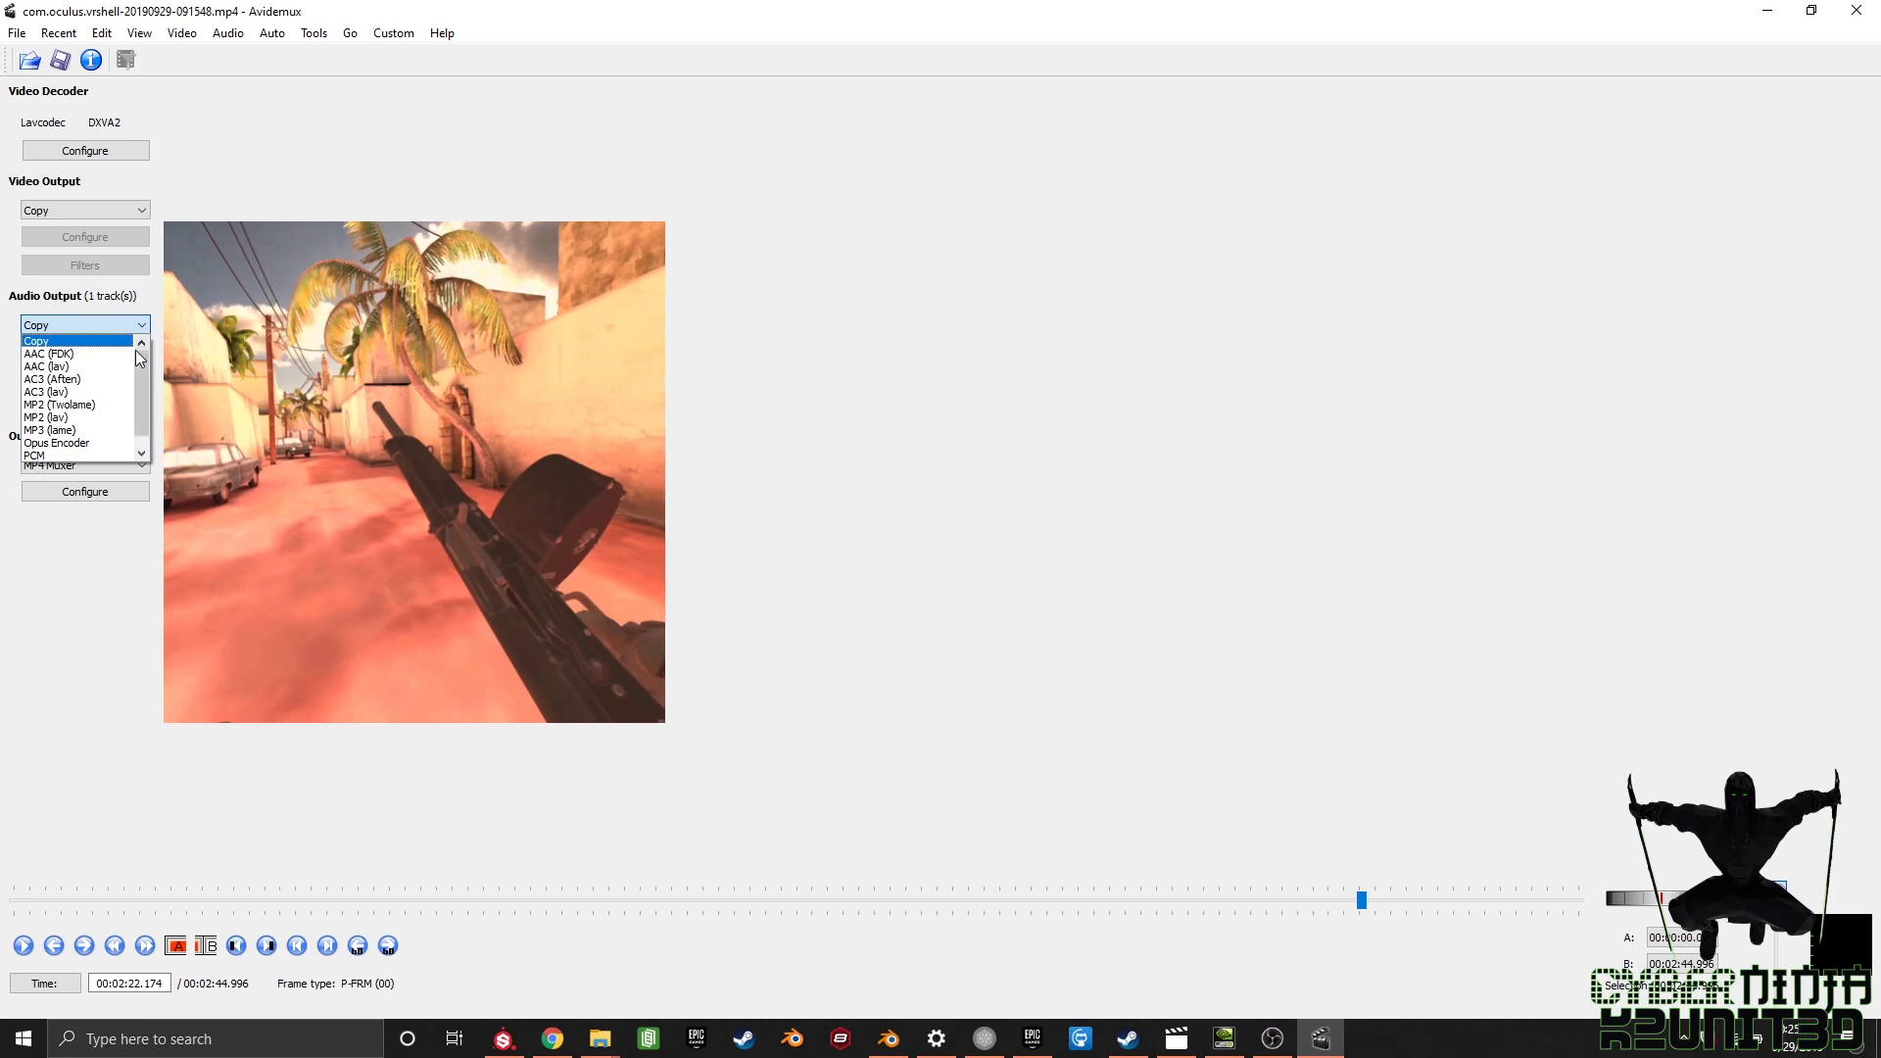
{"action": "left_click", "coordinate": [96, 430]}
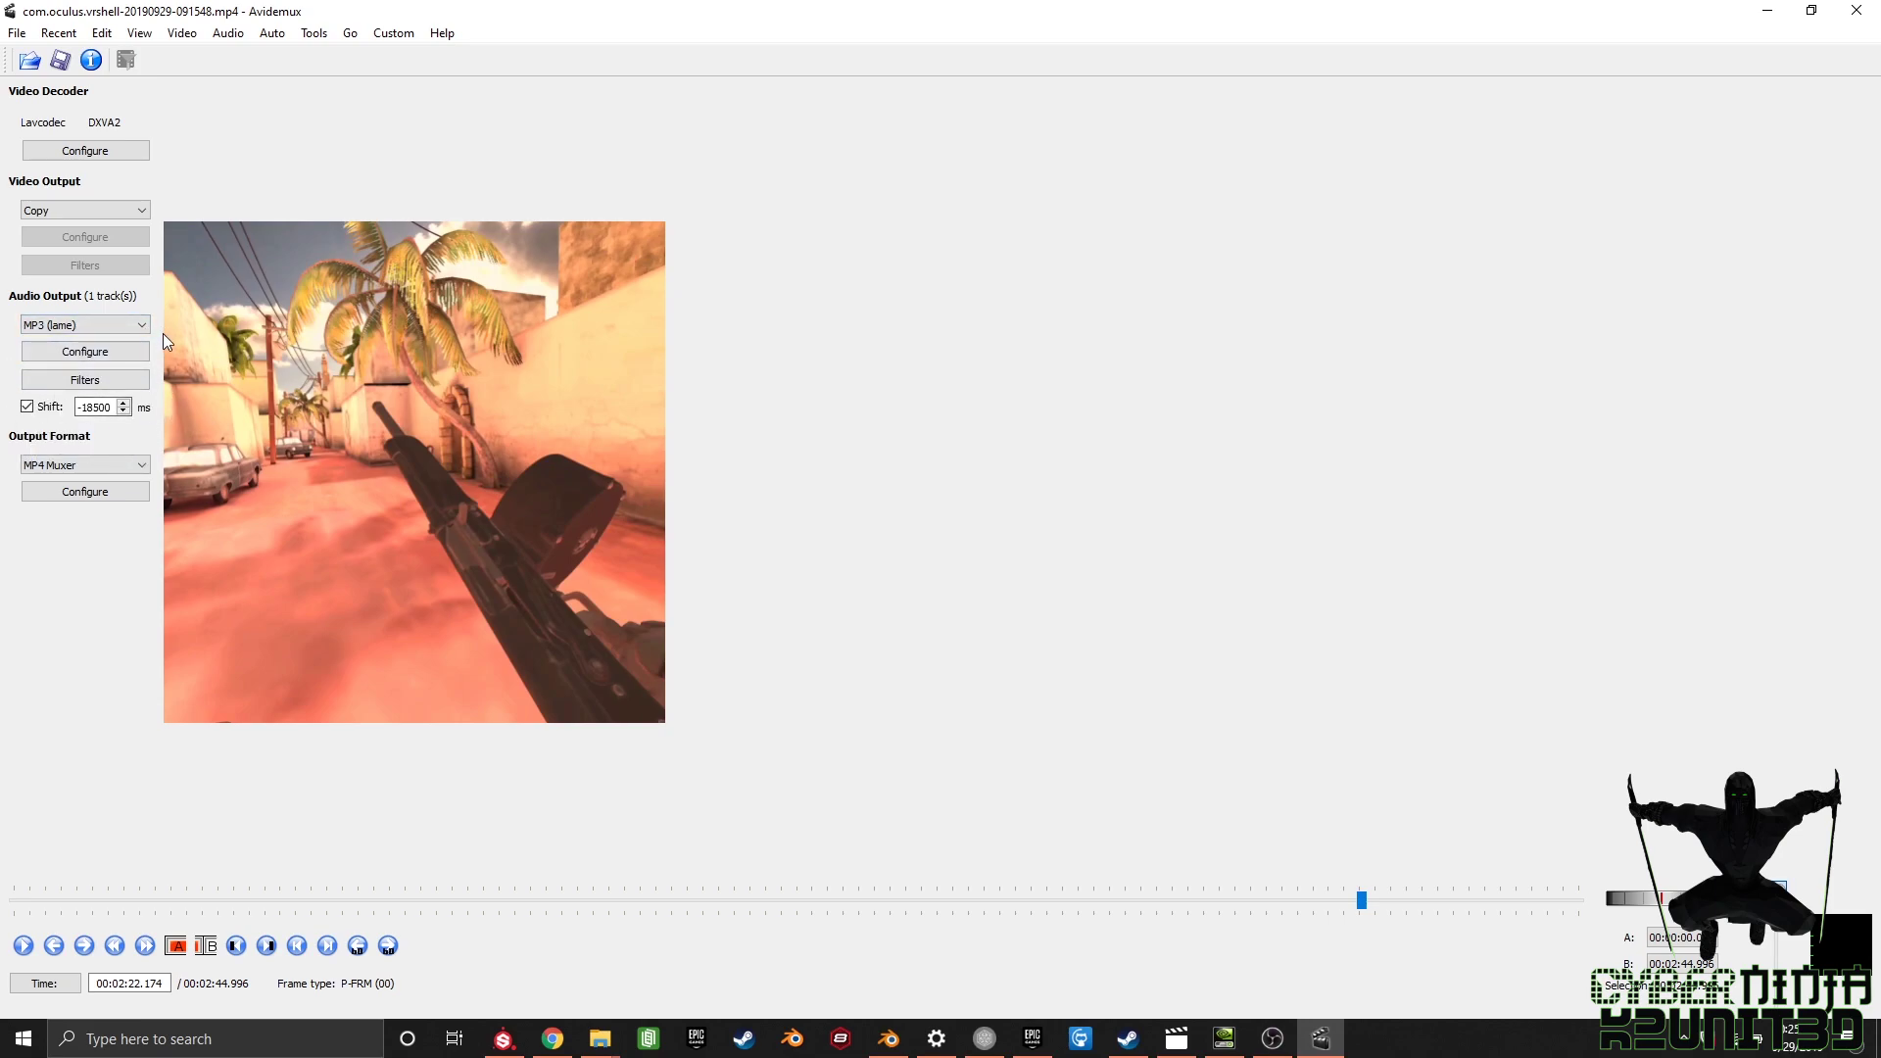
{"action": "left_click", "coordinate": [116, 211]}
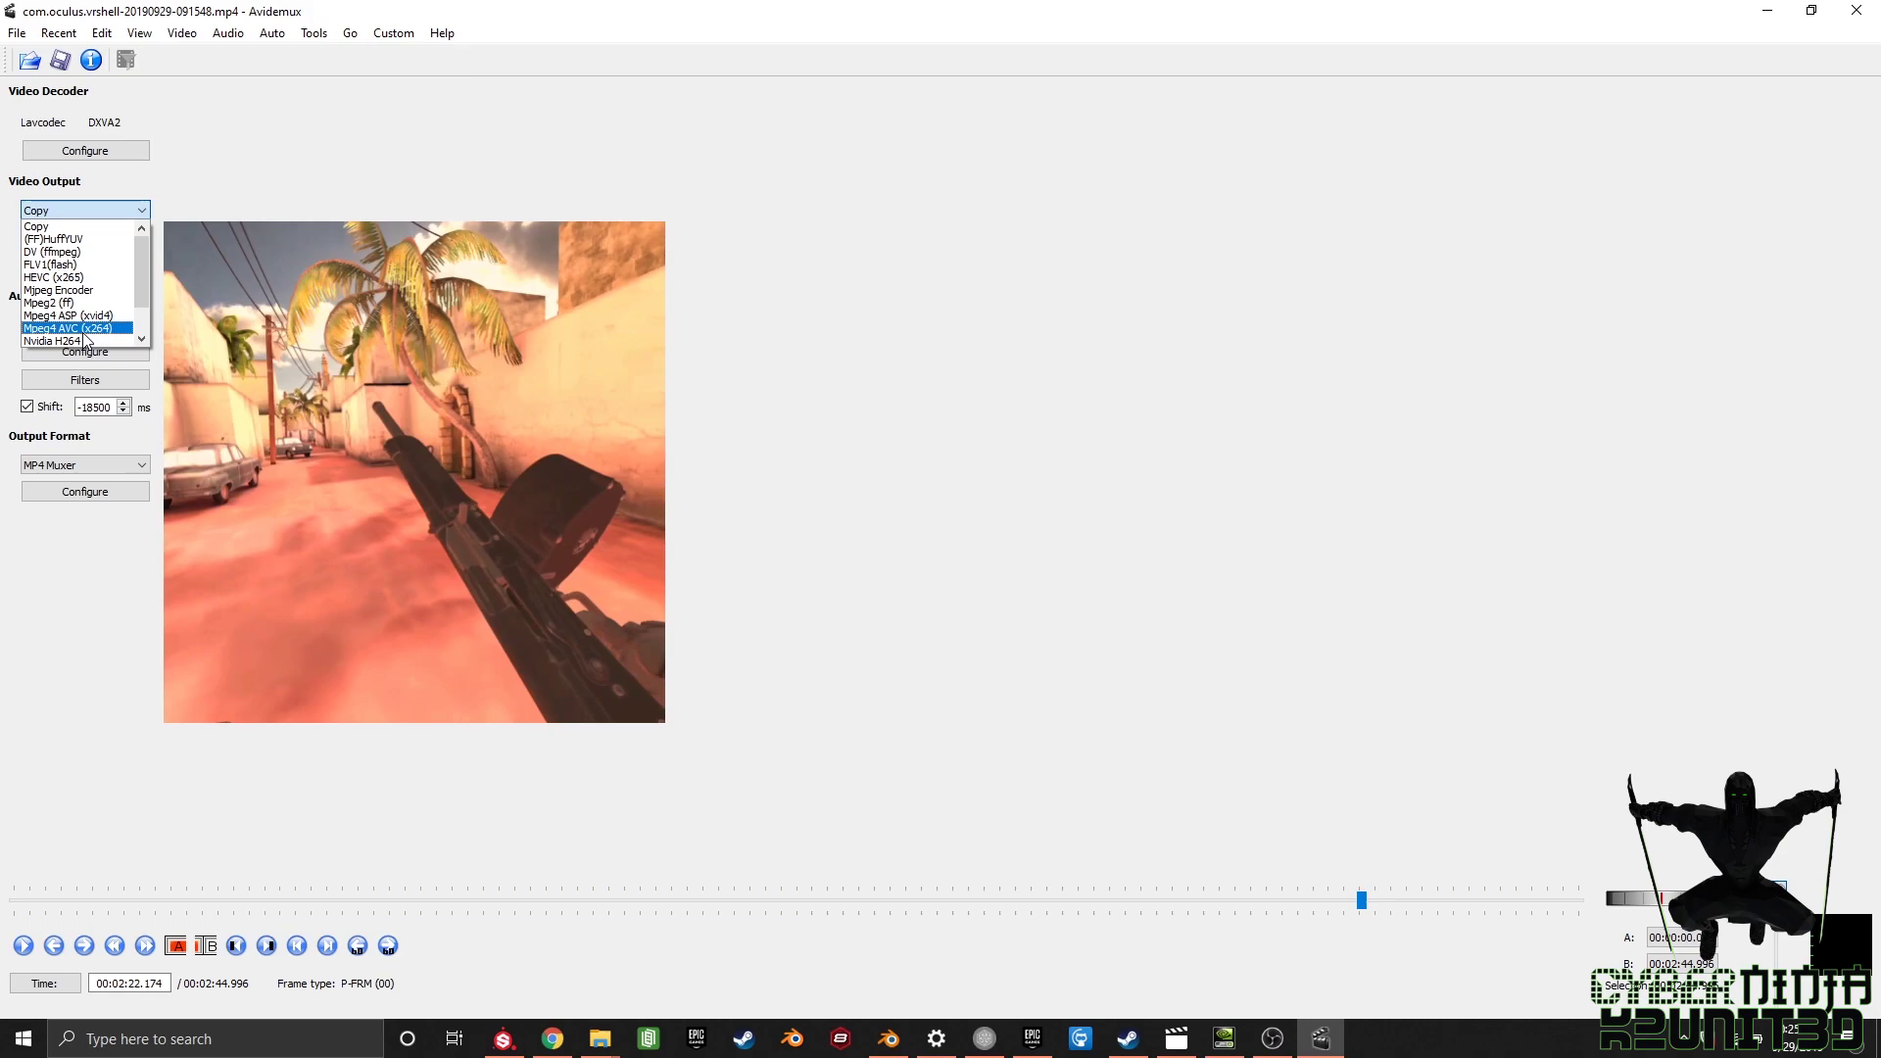
{"action": "left_click", "coordinate": [86, 332]}
Step: Add a Resample FPS filter with a new frame rate of 34 fps
{"action": "left_click", "coordinate": [108, 266]}
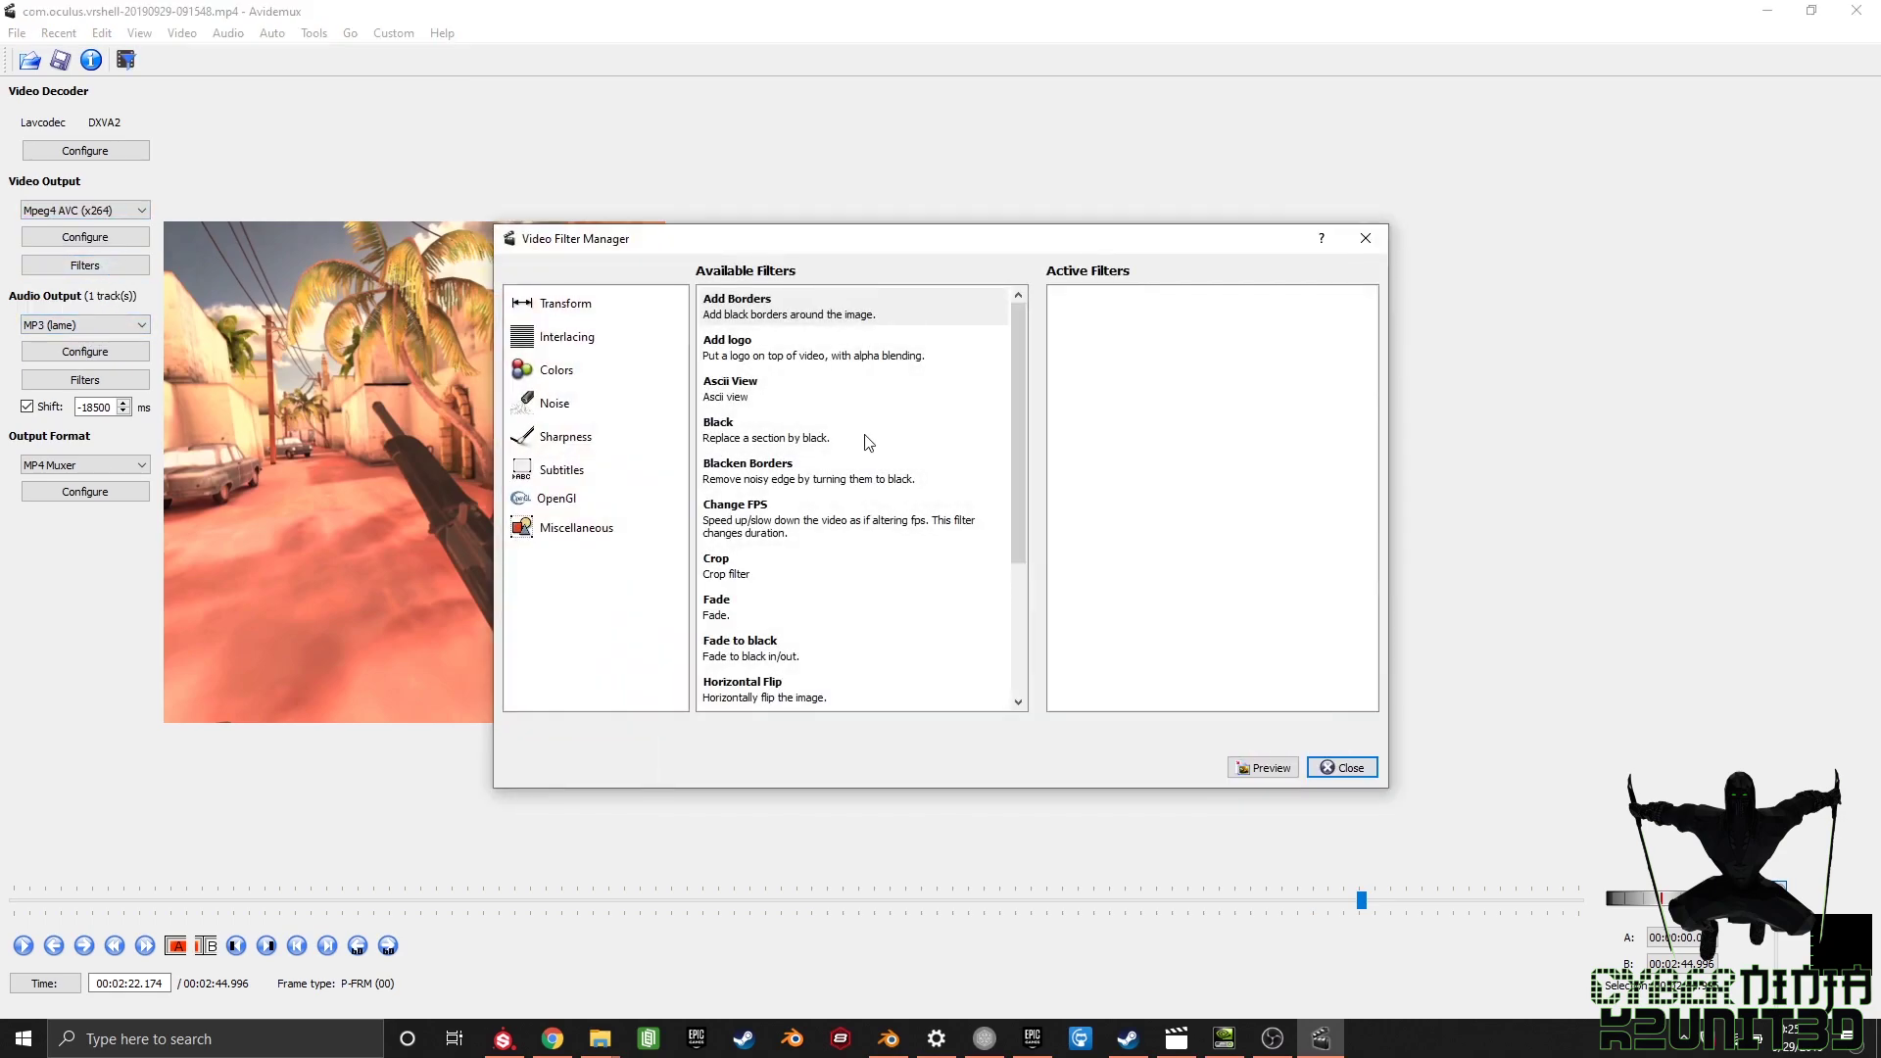
{"action": "scroll", "coordinate": [866, 441], "scroll_direction": "down", "scroll_amount": 2}
{"action": "double_click", "coordinate": [858, 522]}
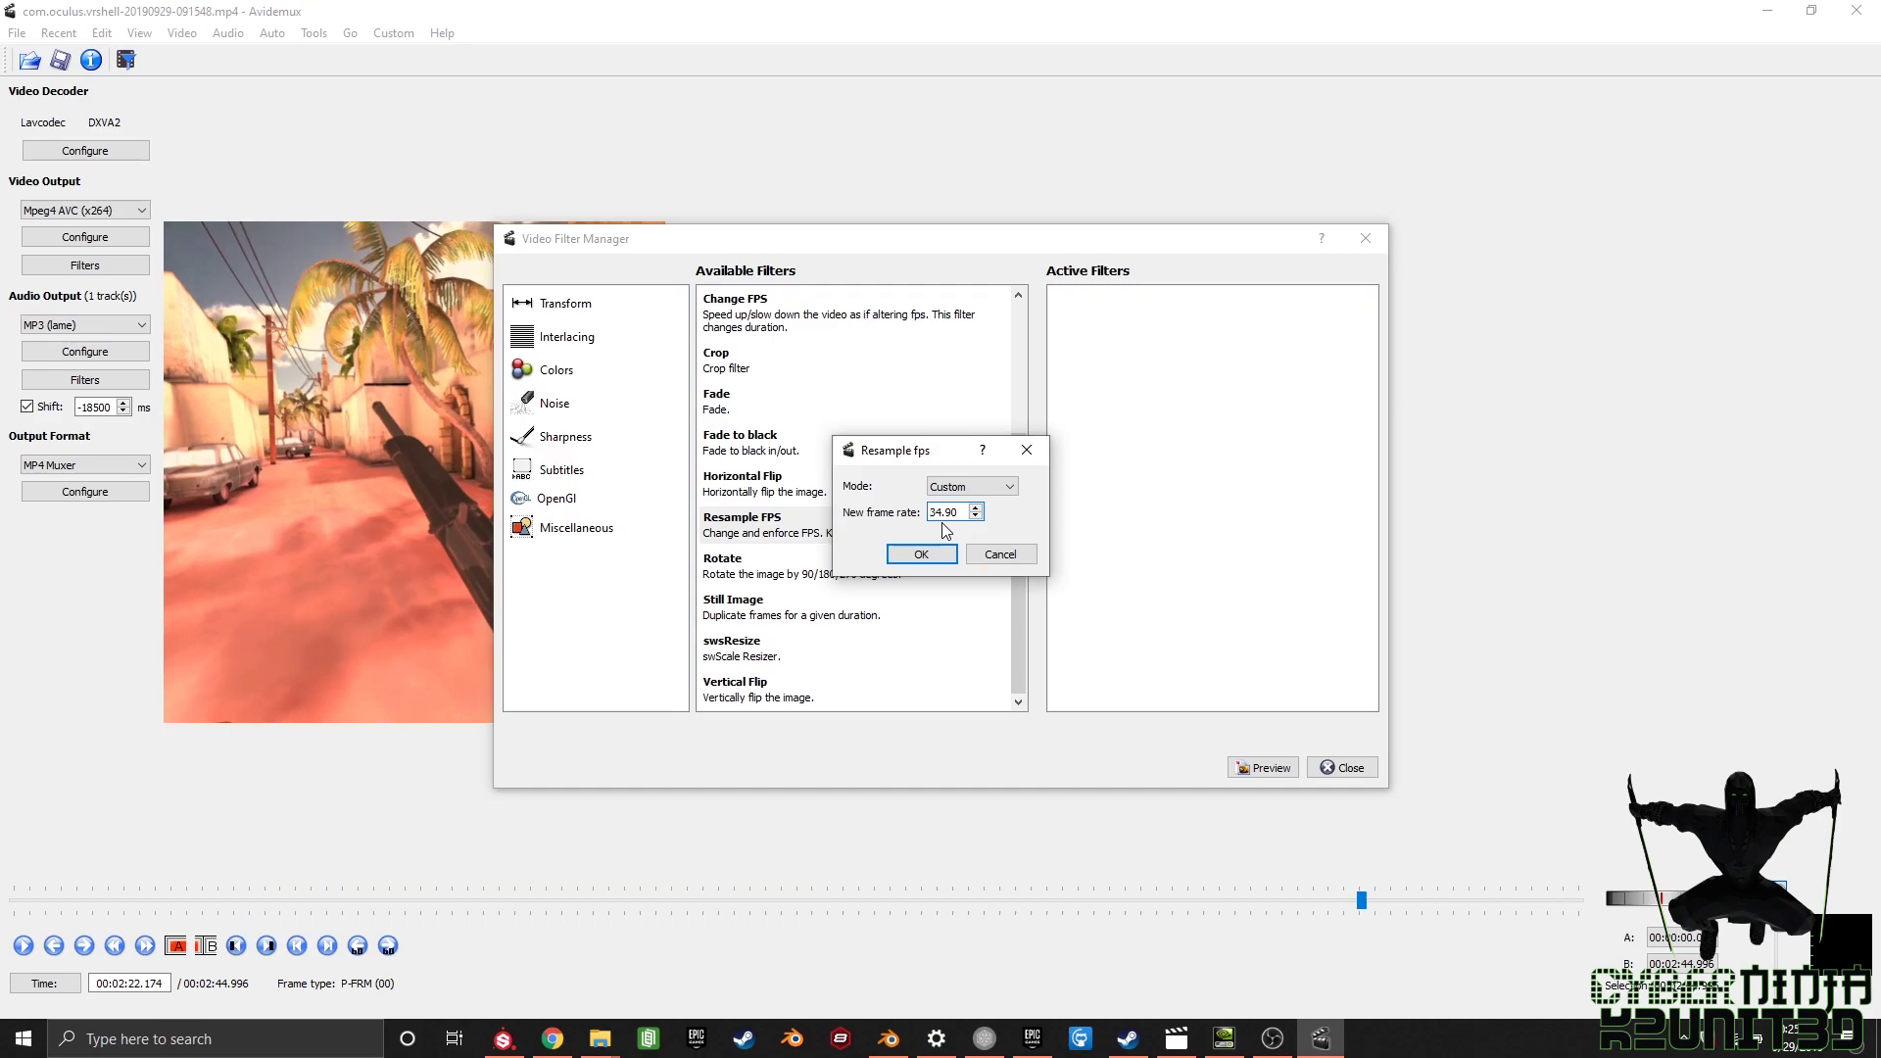
{"action": "double_click", "coordinate": [961, 512]}
{"action": "type", "text": "34"}
{"action": "left_click", "coordinate": [919, 555]}
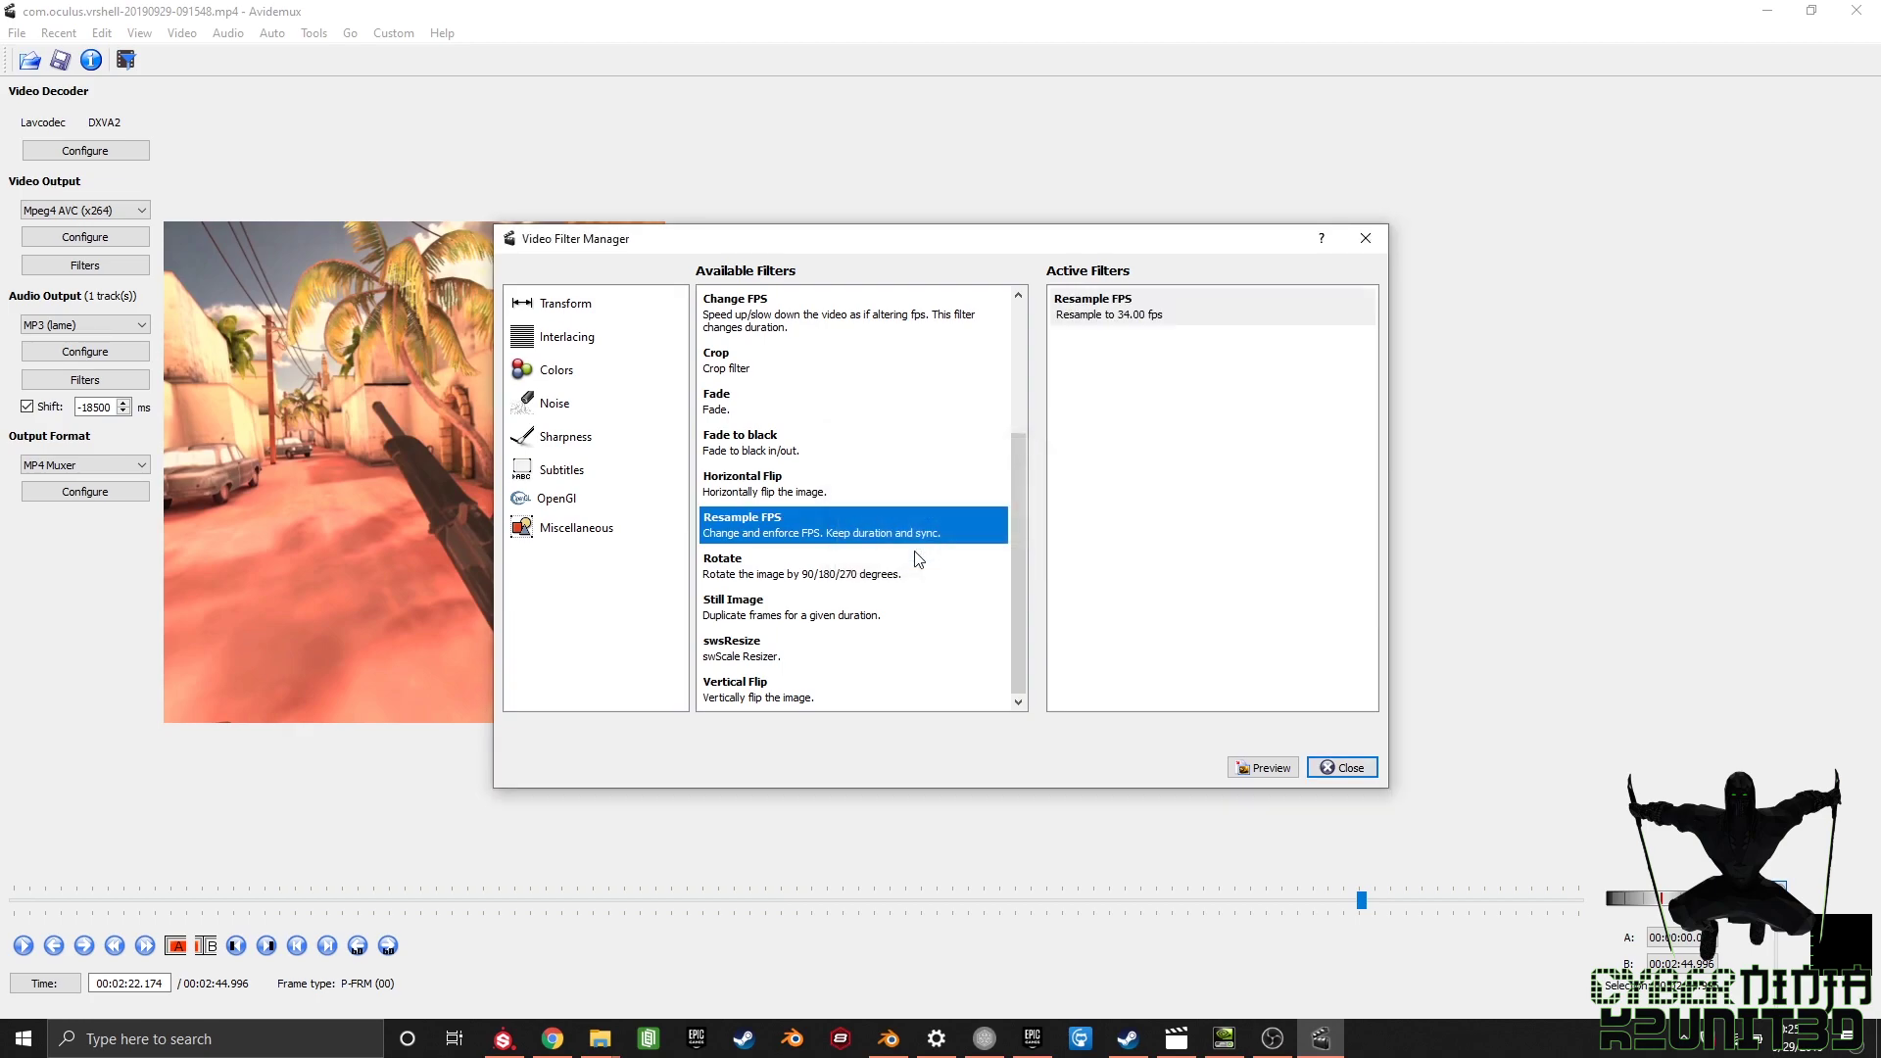
{"action": "left_click", "coordinate": [1342, 768]}
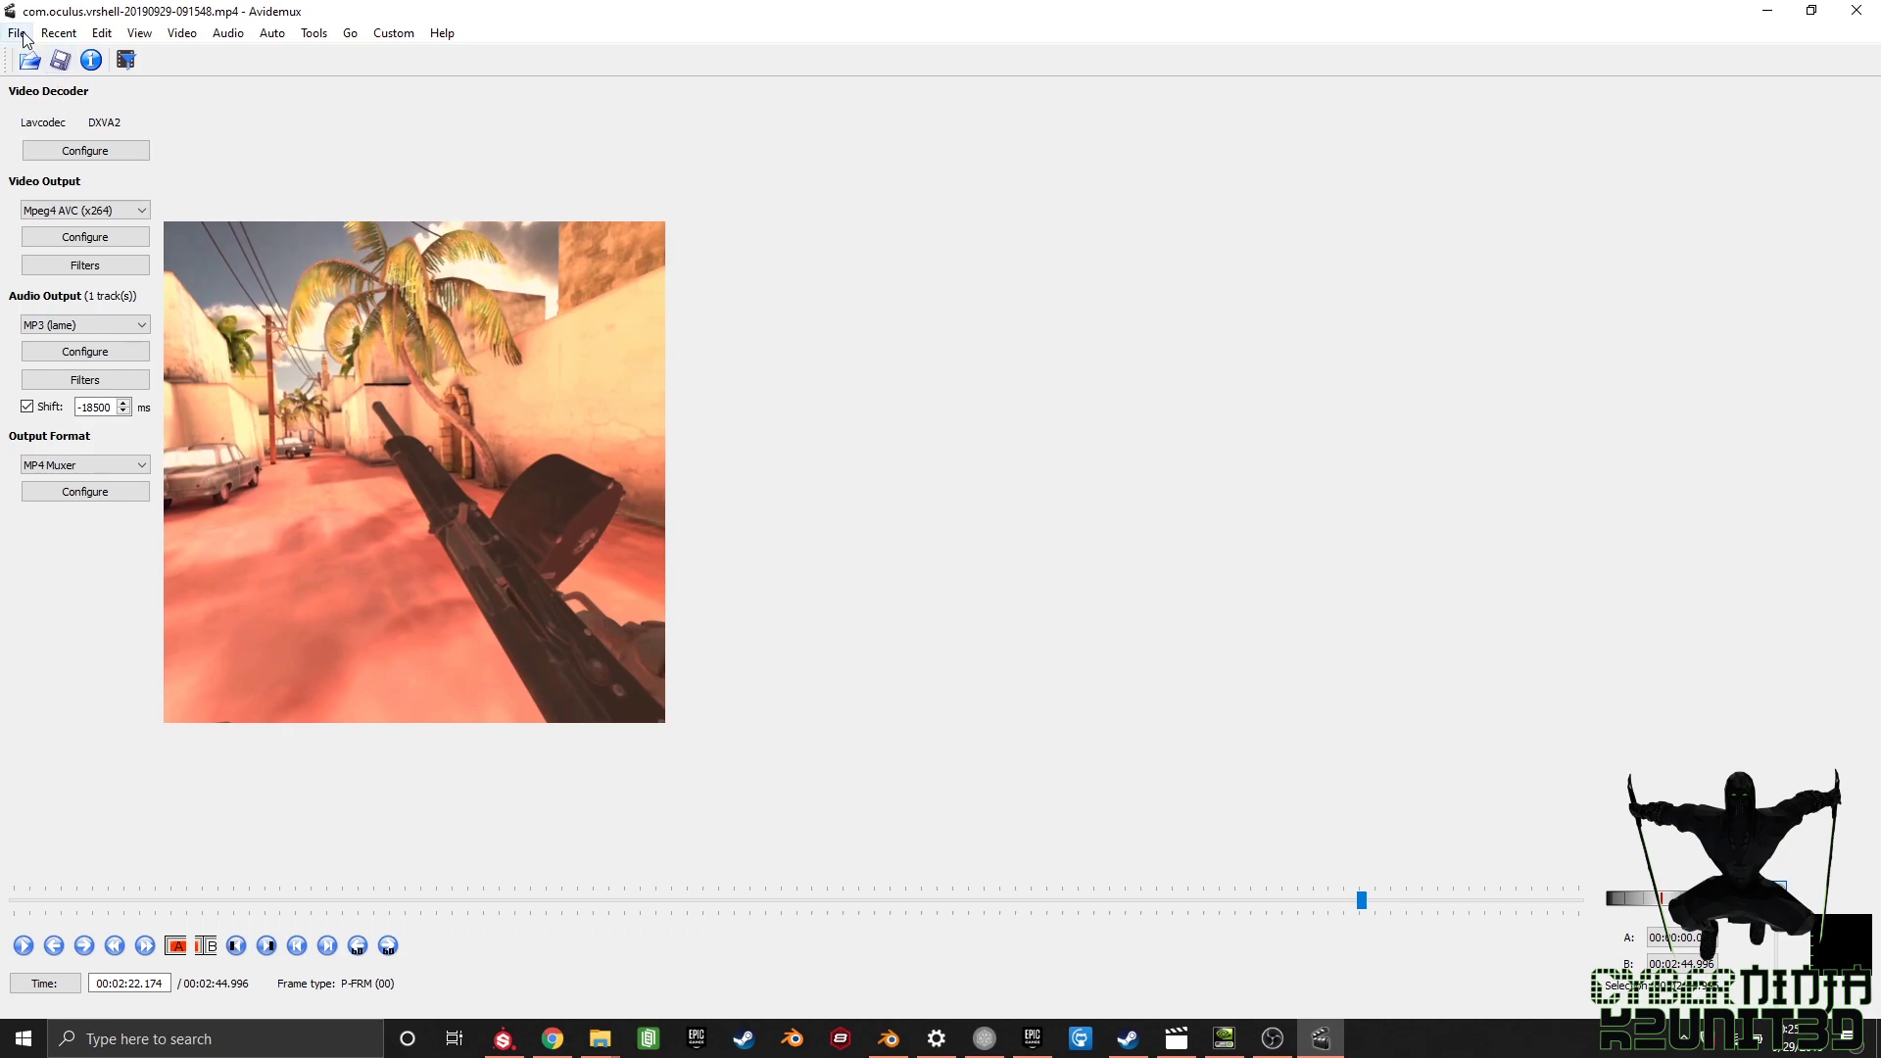
Step: Save the re-encoded video as 'AVID FIX FOR ADUIO SYNC ISSUE' in QUEST VIDS
{"action": "left_click", "coordinate": [60, 65]}
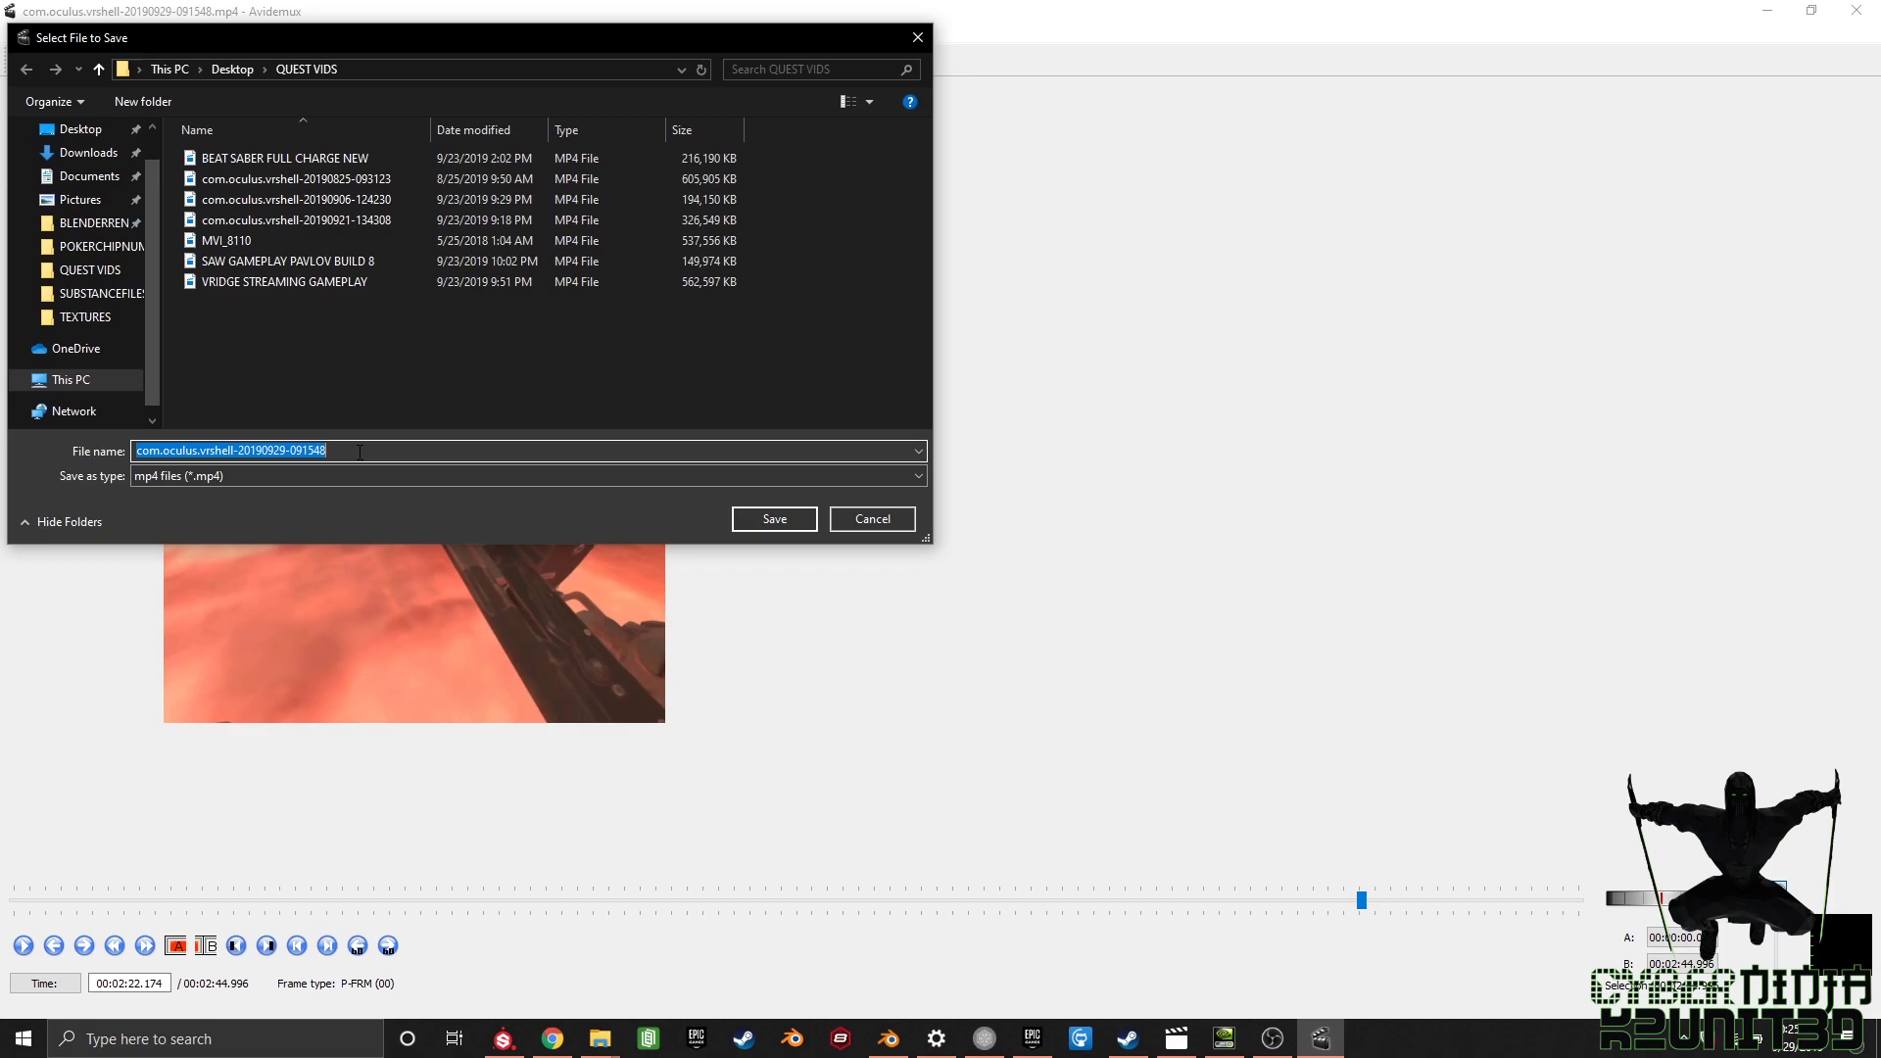
{"action": "key", "text": "Caps_Lock"}
{"action": "type", "text": "AVID FIX FOR ADUIO SYNC ISSUE"}
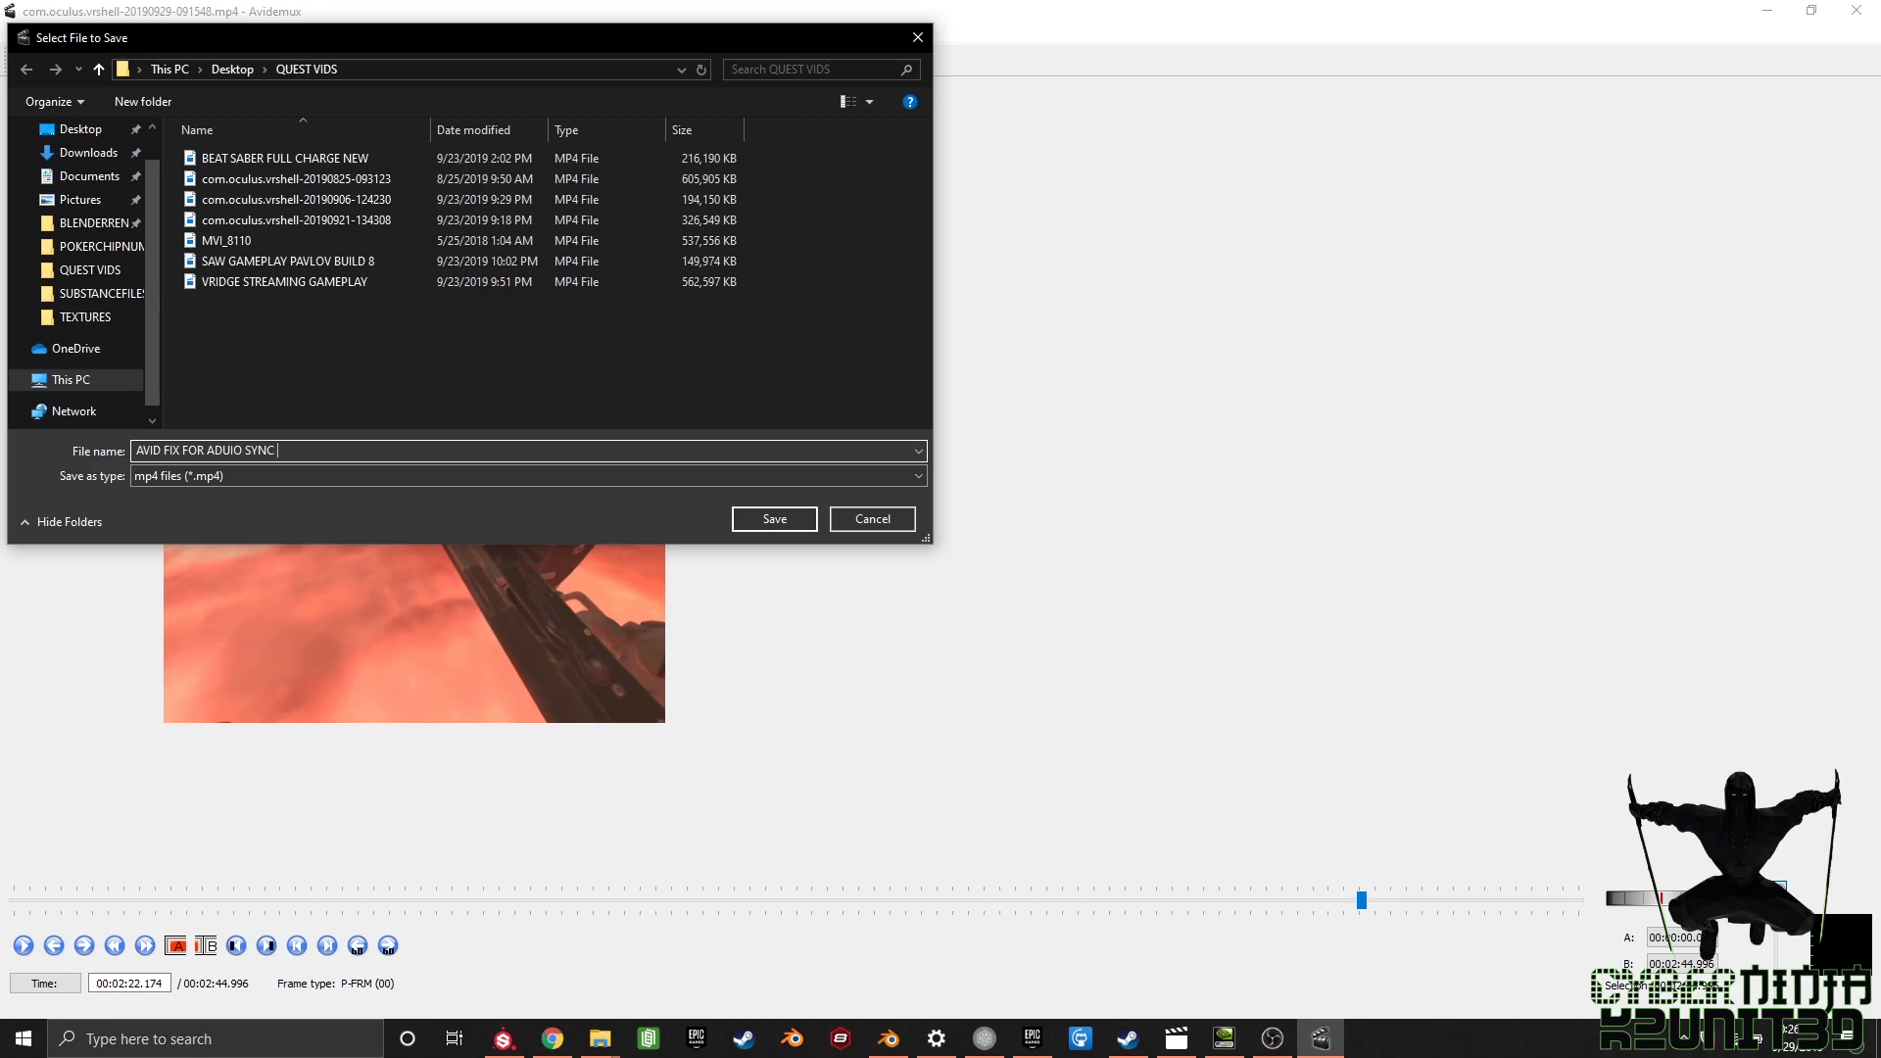
{"action": "left_click", "coordinate": [754, 520]}
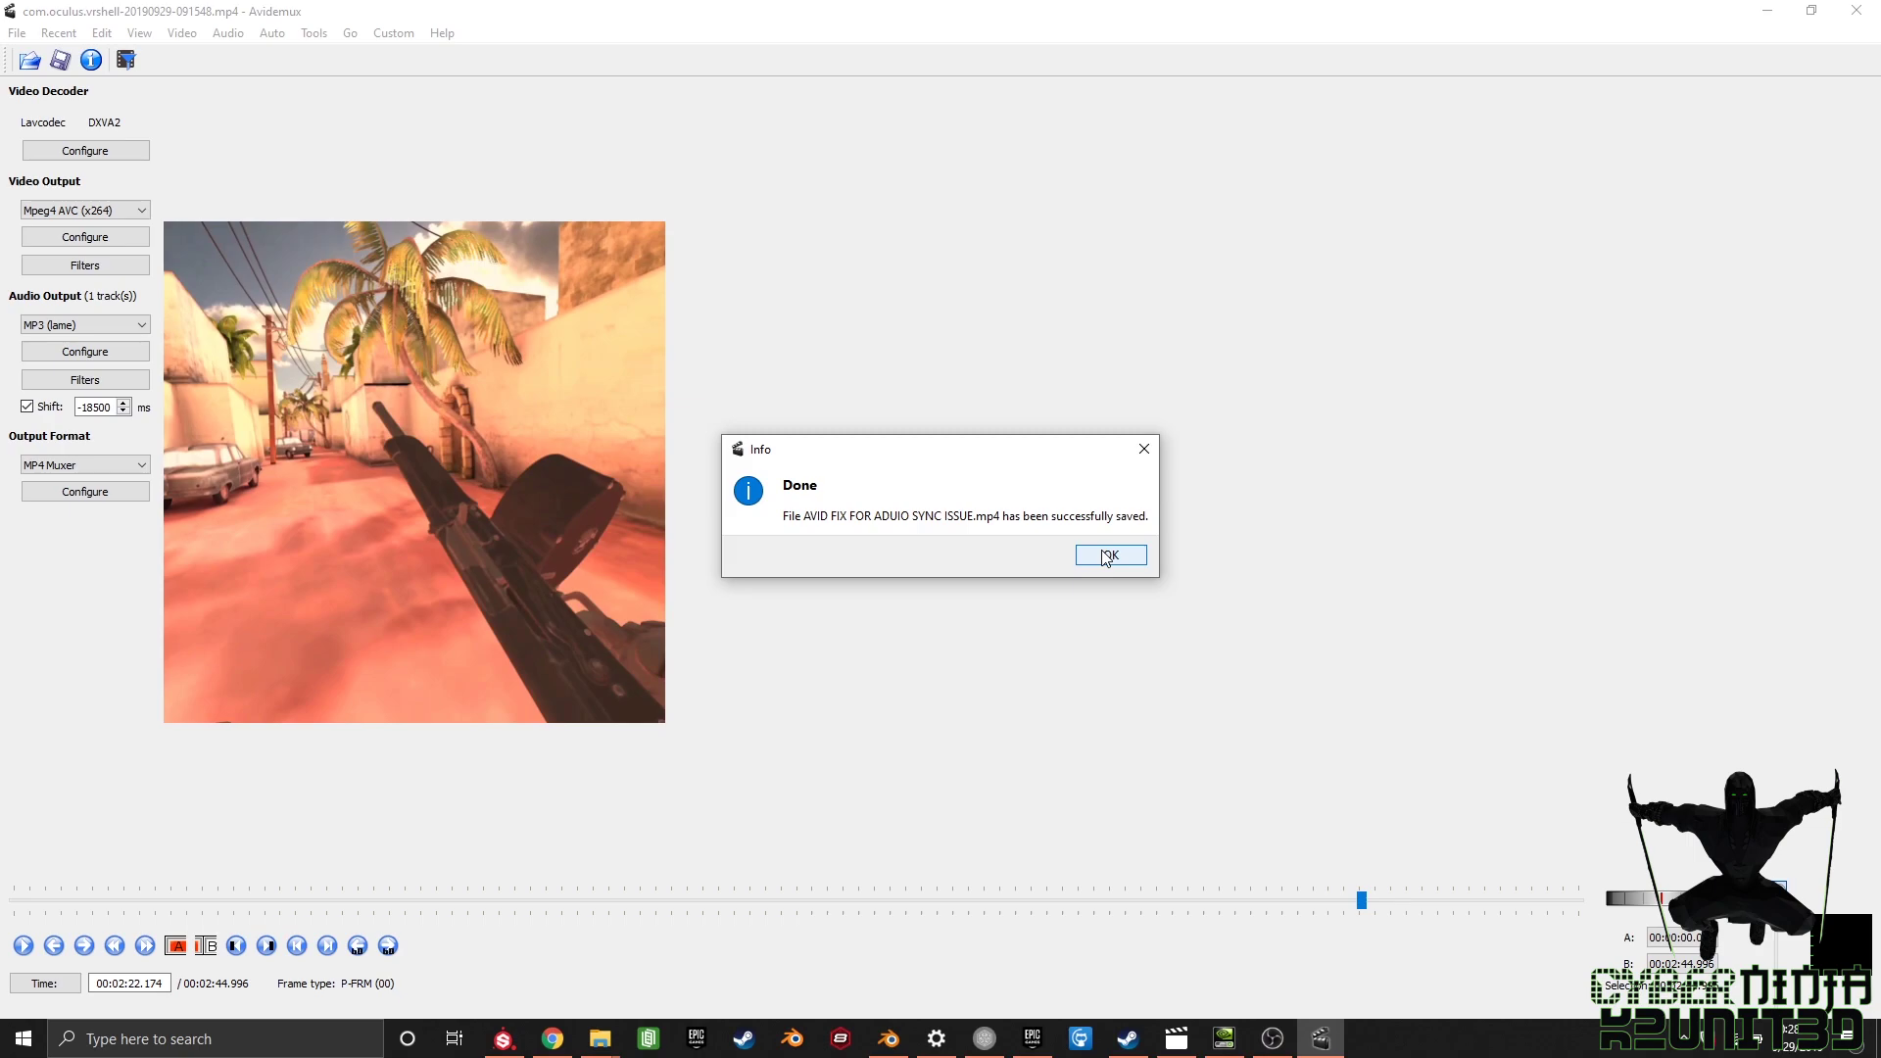
Step: Dismiss the save-complete message and minimize Avidemux to show the desktop
{"action": "left_click", "coordinate": [1106, 558]}
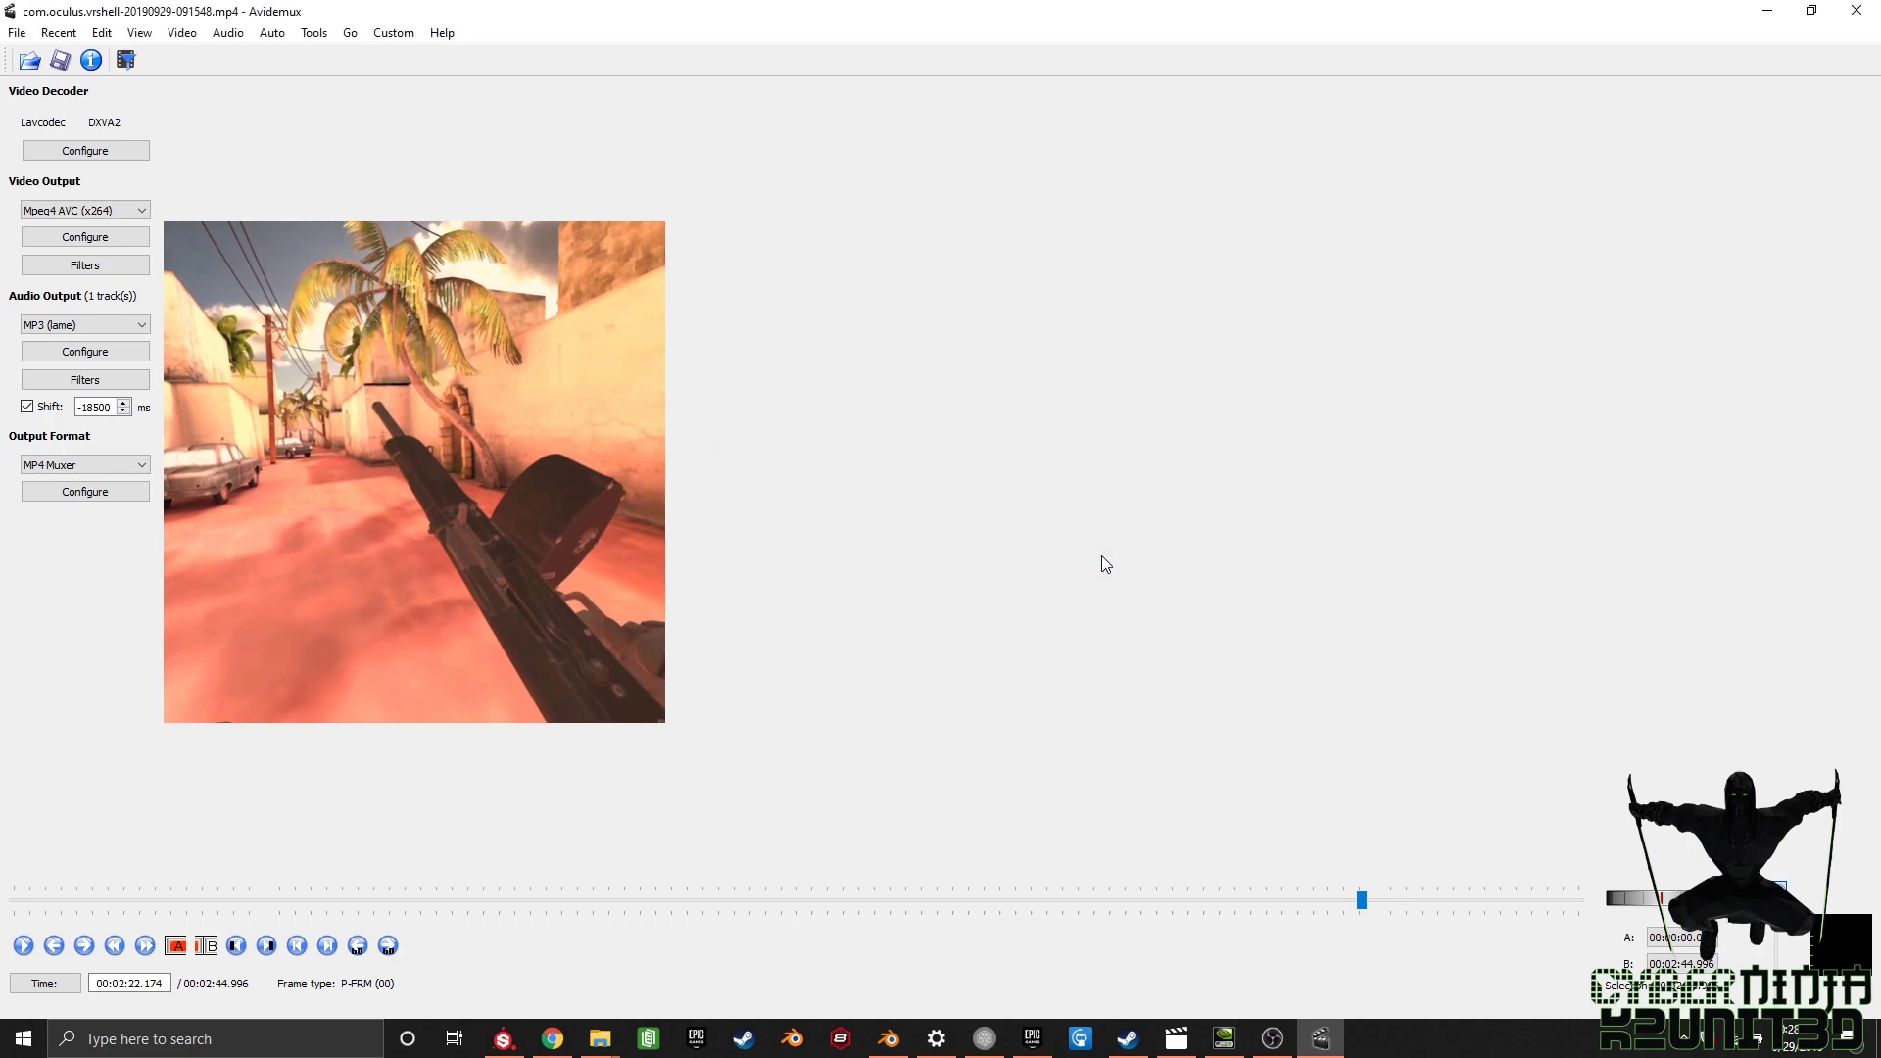
{"action": "left_click", "coordinate": [1767, 14]}
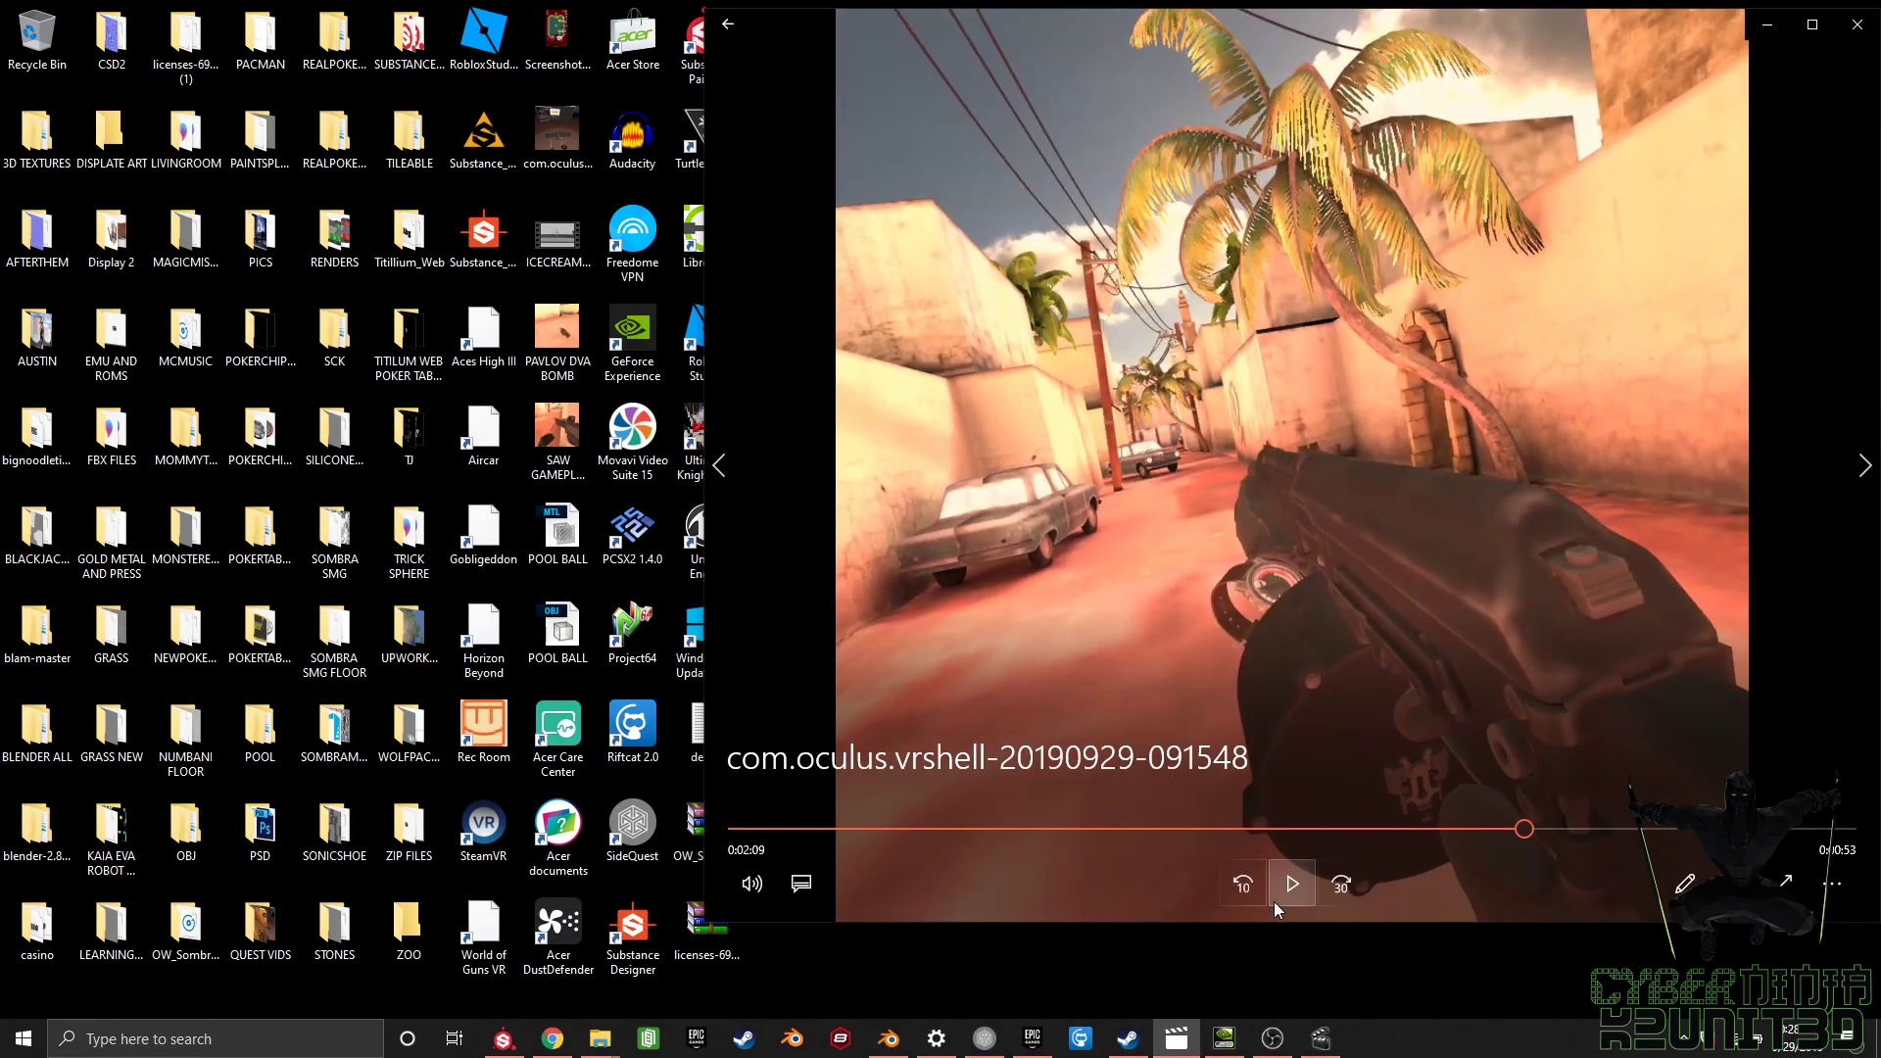
Step: Play the original recording in Movies & TV and open the desktop QUEST VIDS folder
{"action": "left_click", "coordinate": [1280, 905]}
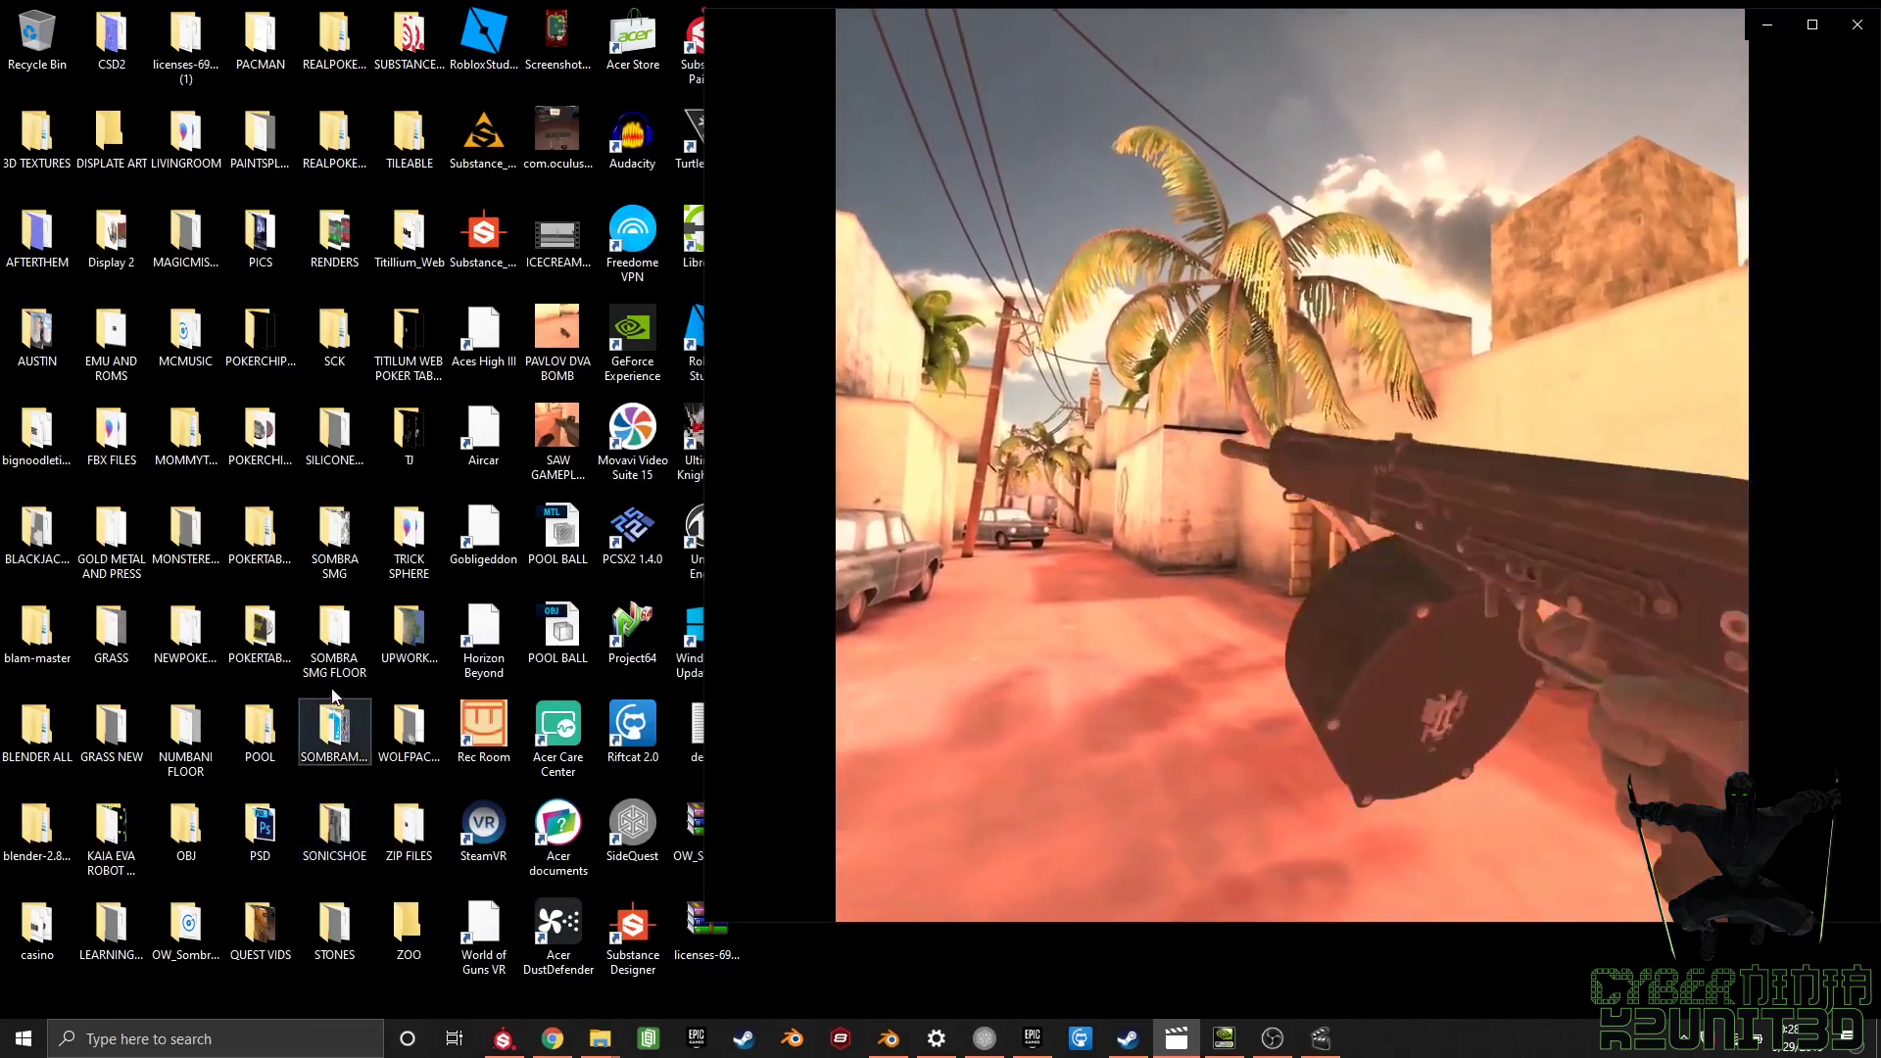
{"action": "mouse_move", "coordinate": [1587, 231]}
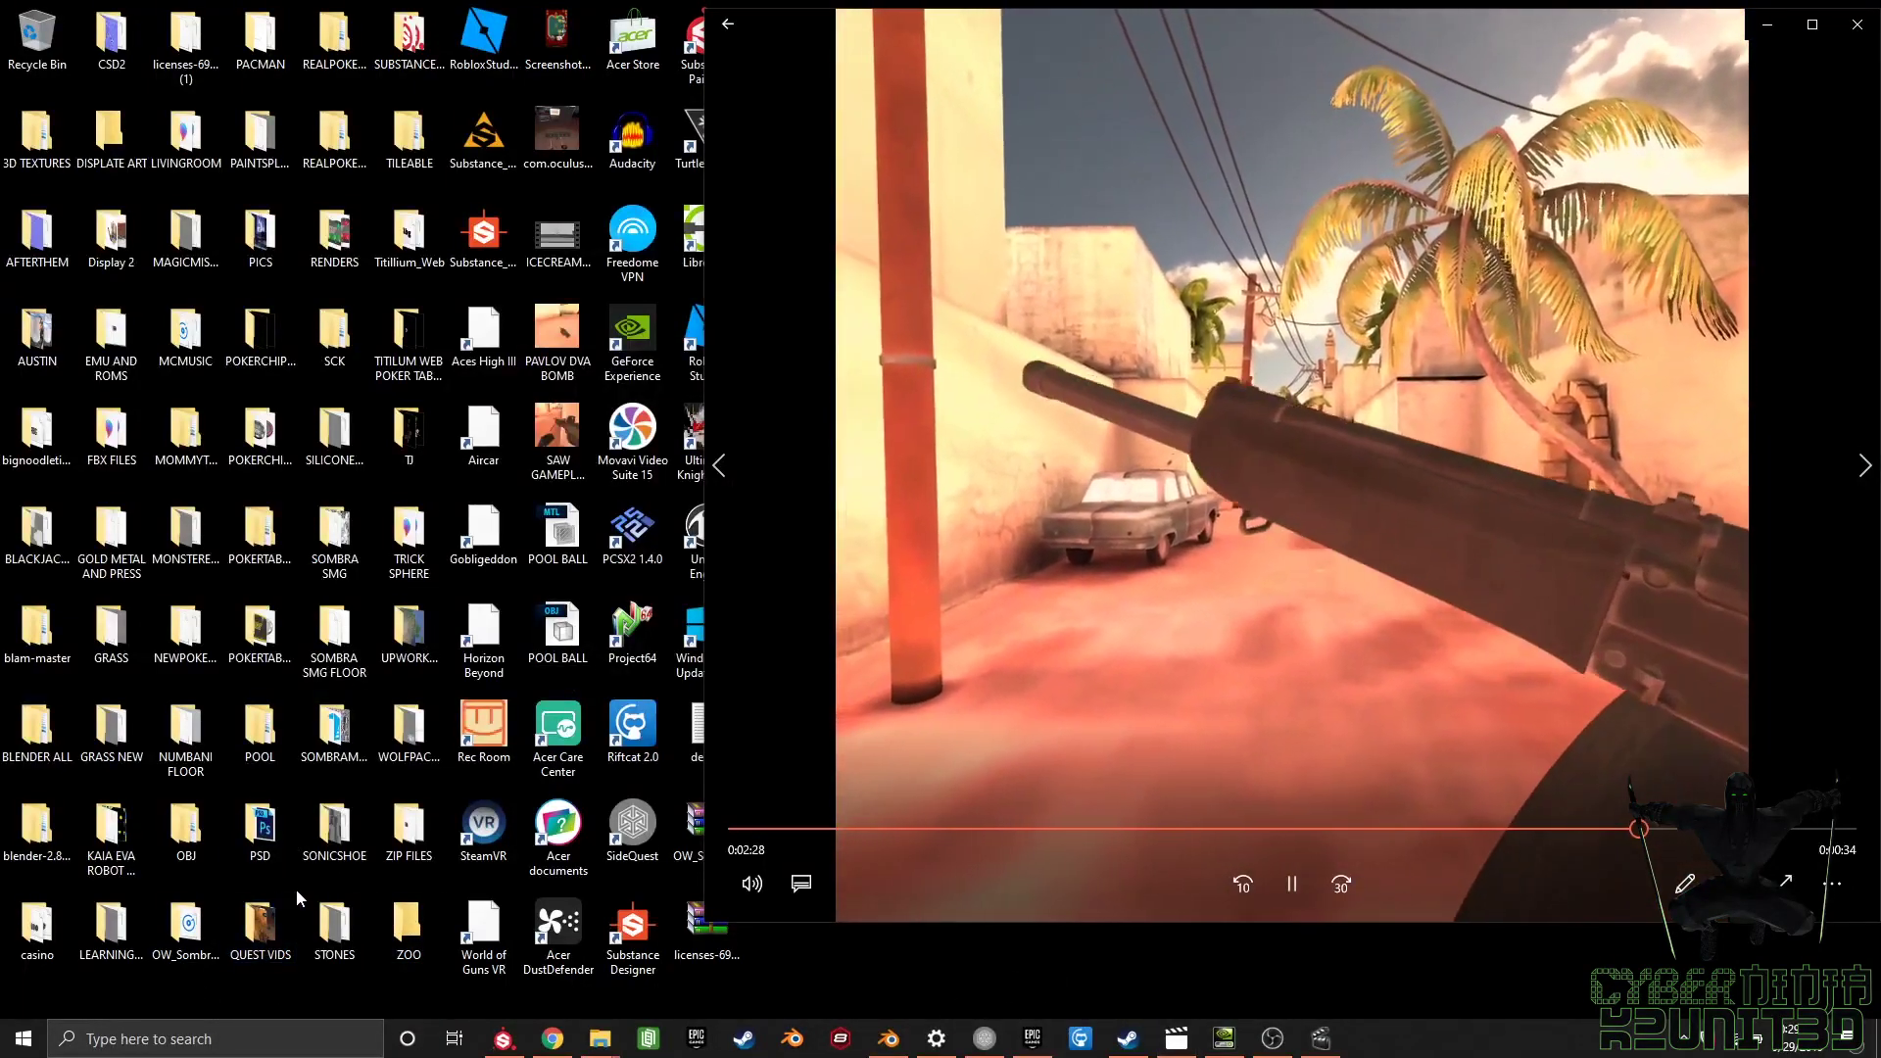
{"action": "double_click", "coordinate": [254, 941]}
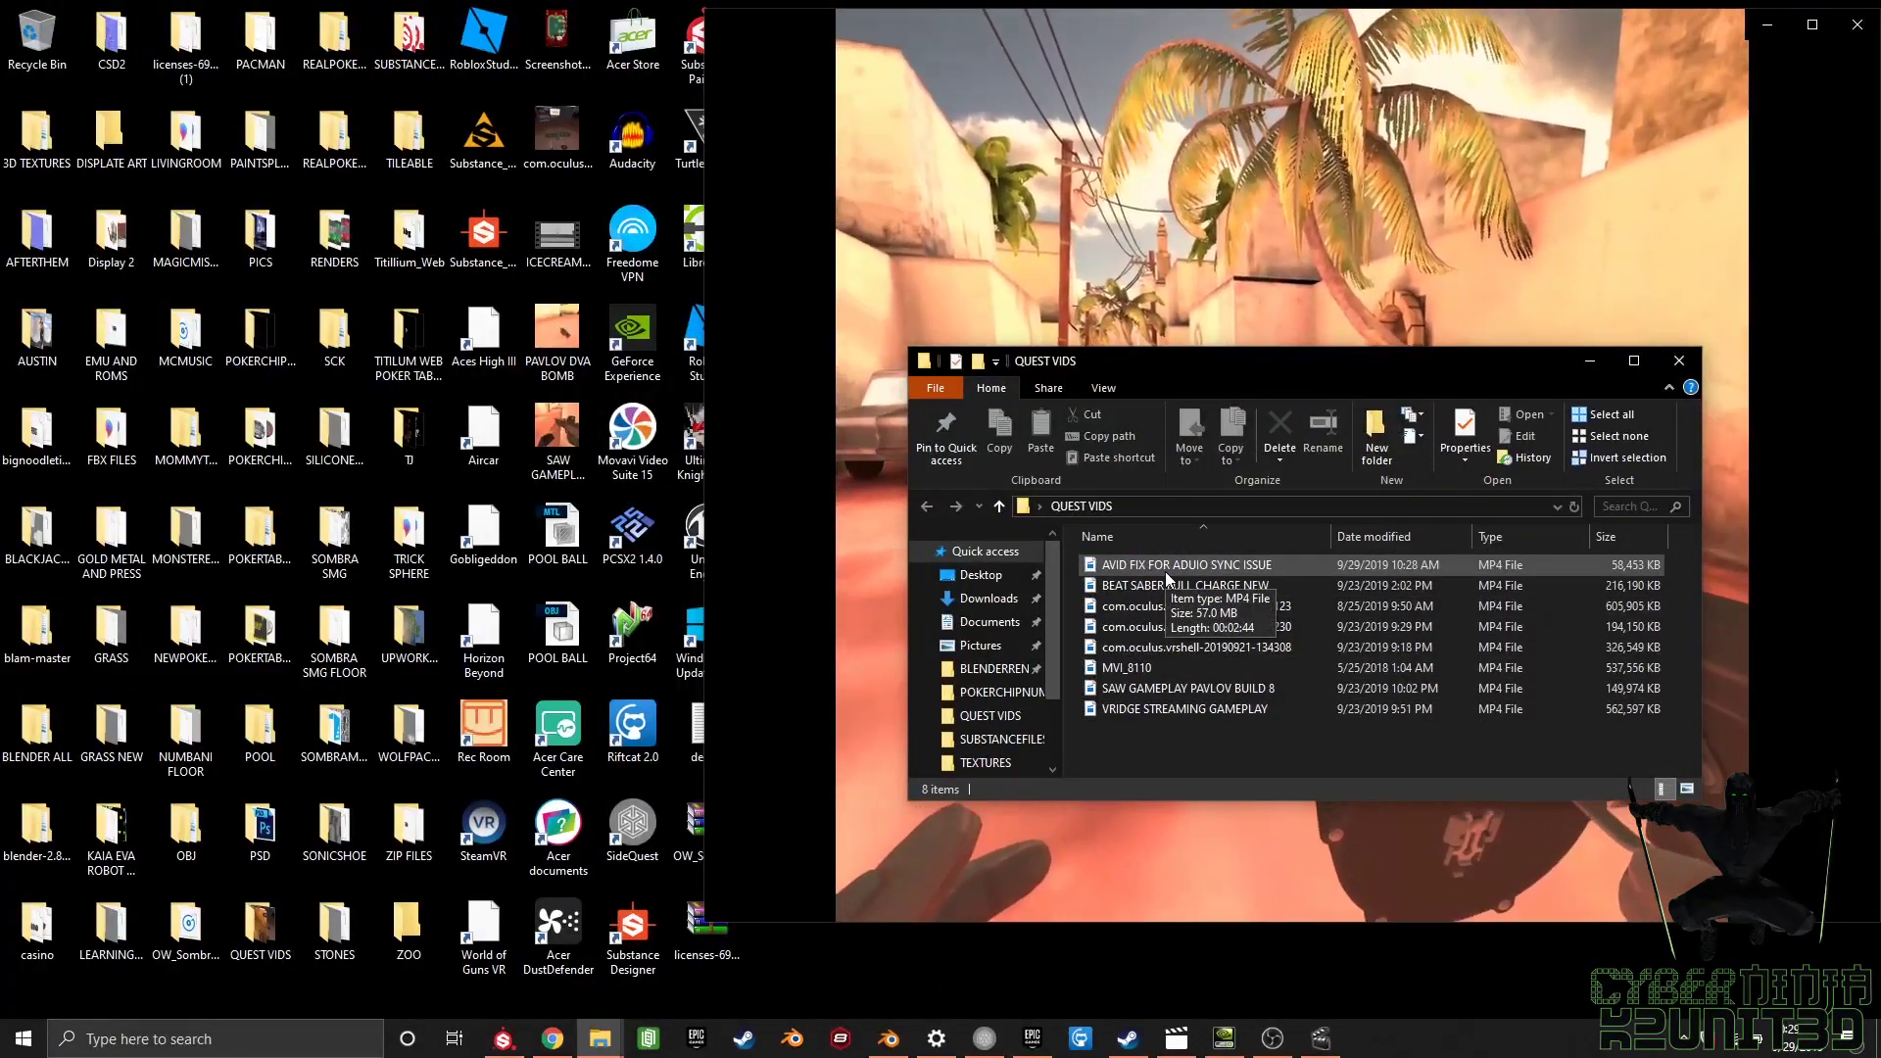
Step: Open AVID FIX FOR ADUIO SYNC ISSUE in the player, minimize Explorer, and move the player right
{"action": "left_click", "coordinate": [1166, 572]}
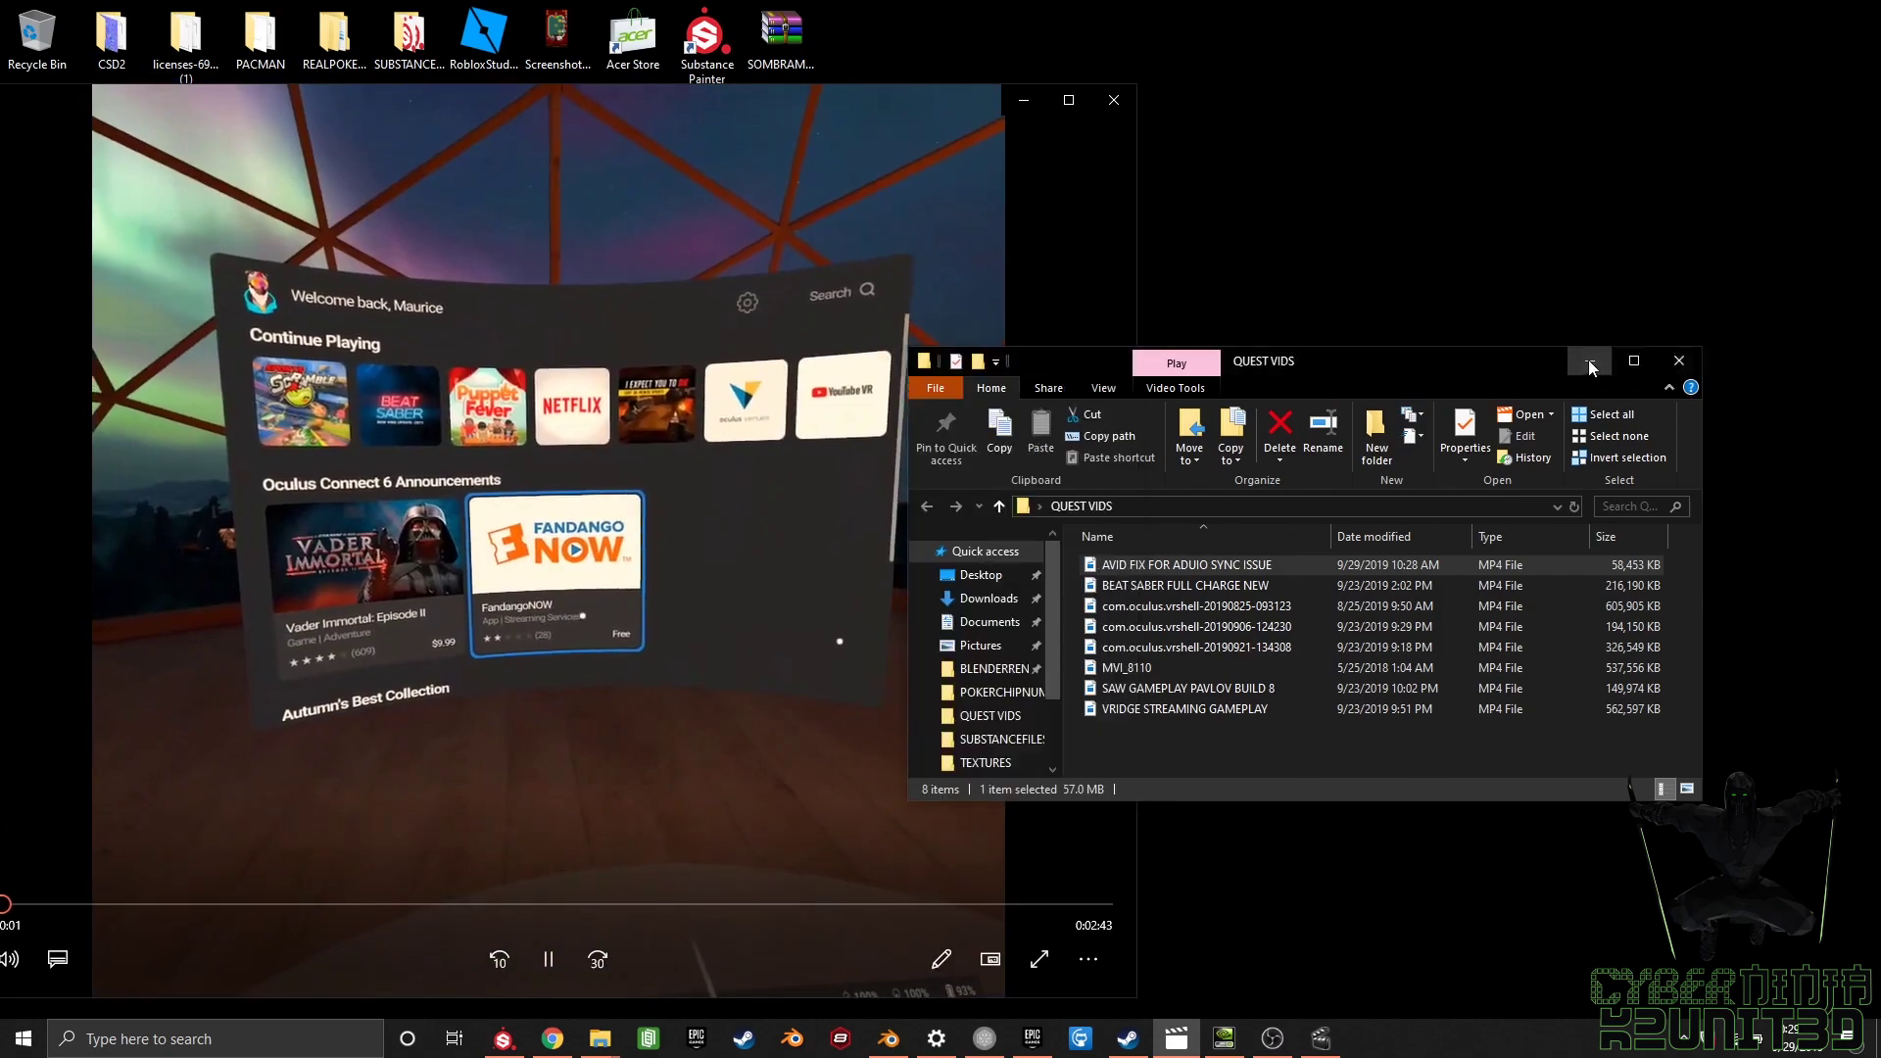
{"action": "left_click", "coordinate": [1590, 367]}
{"action": "left_click_drag", "start_coordinate": [776, 88], "coordinate": [1477, 200]}
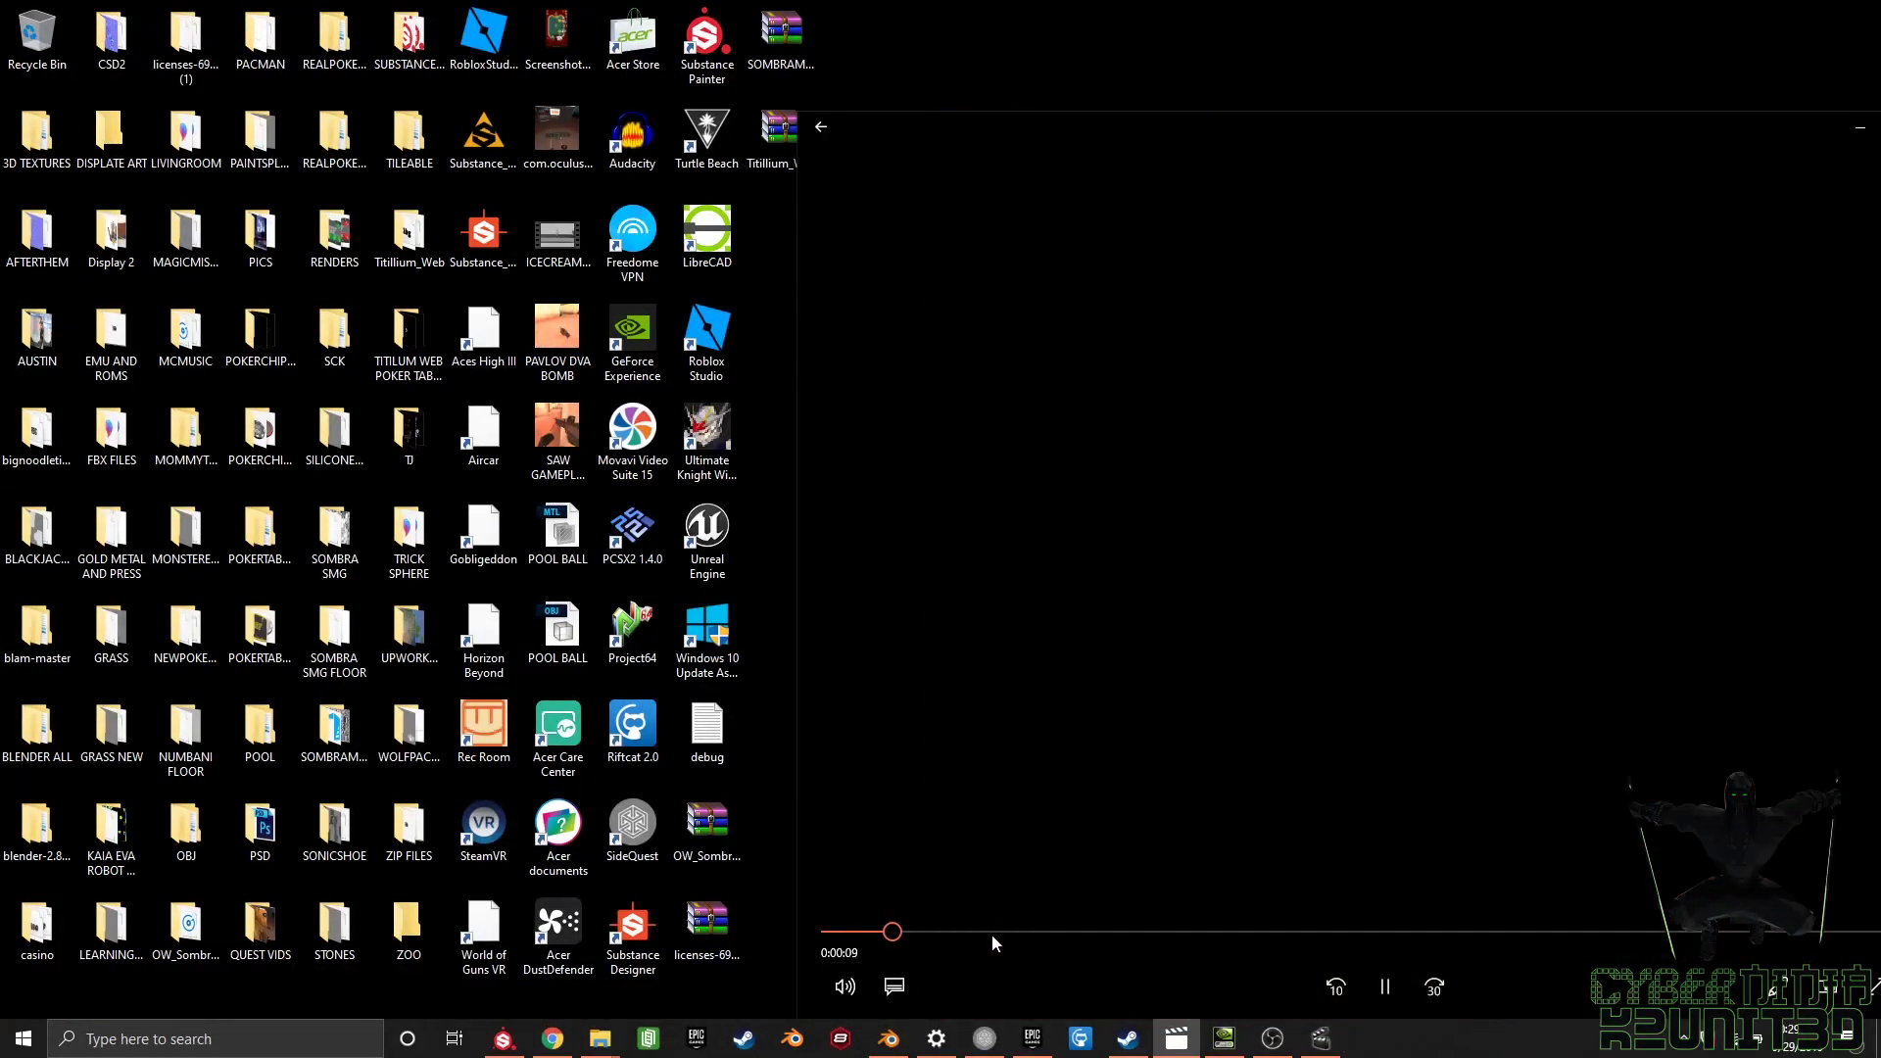
Step: Skip through the re-encoded video to about 0:38, 1:04, 1:24, 1:32, 1:37 and 1:43
{"action": "left_click", "coordinate": [991, 932]}
{"action": "left_click", "coordinate": [1092, 932]}
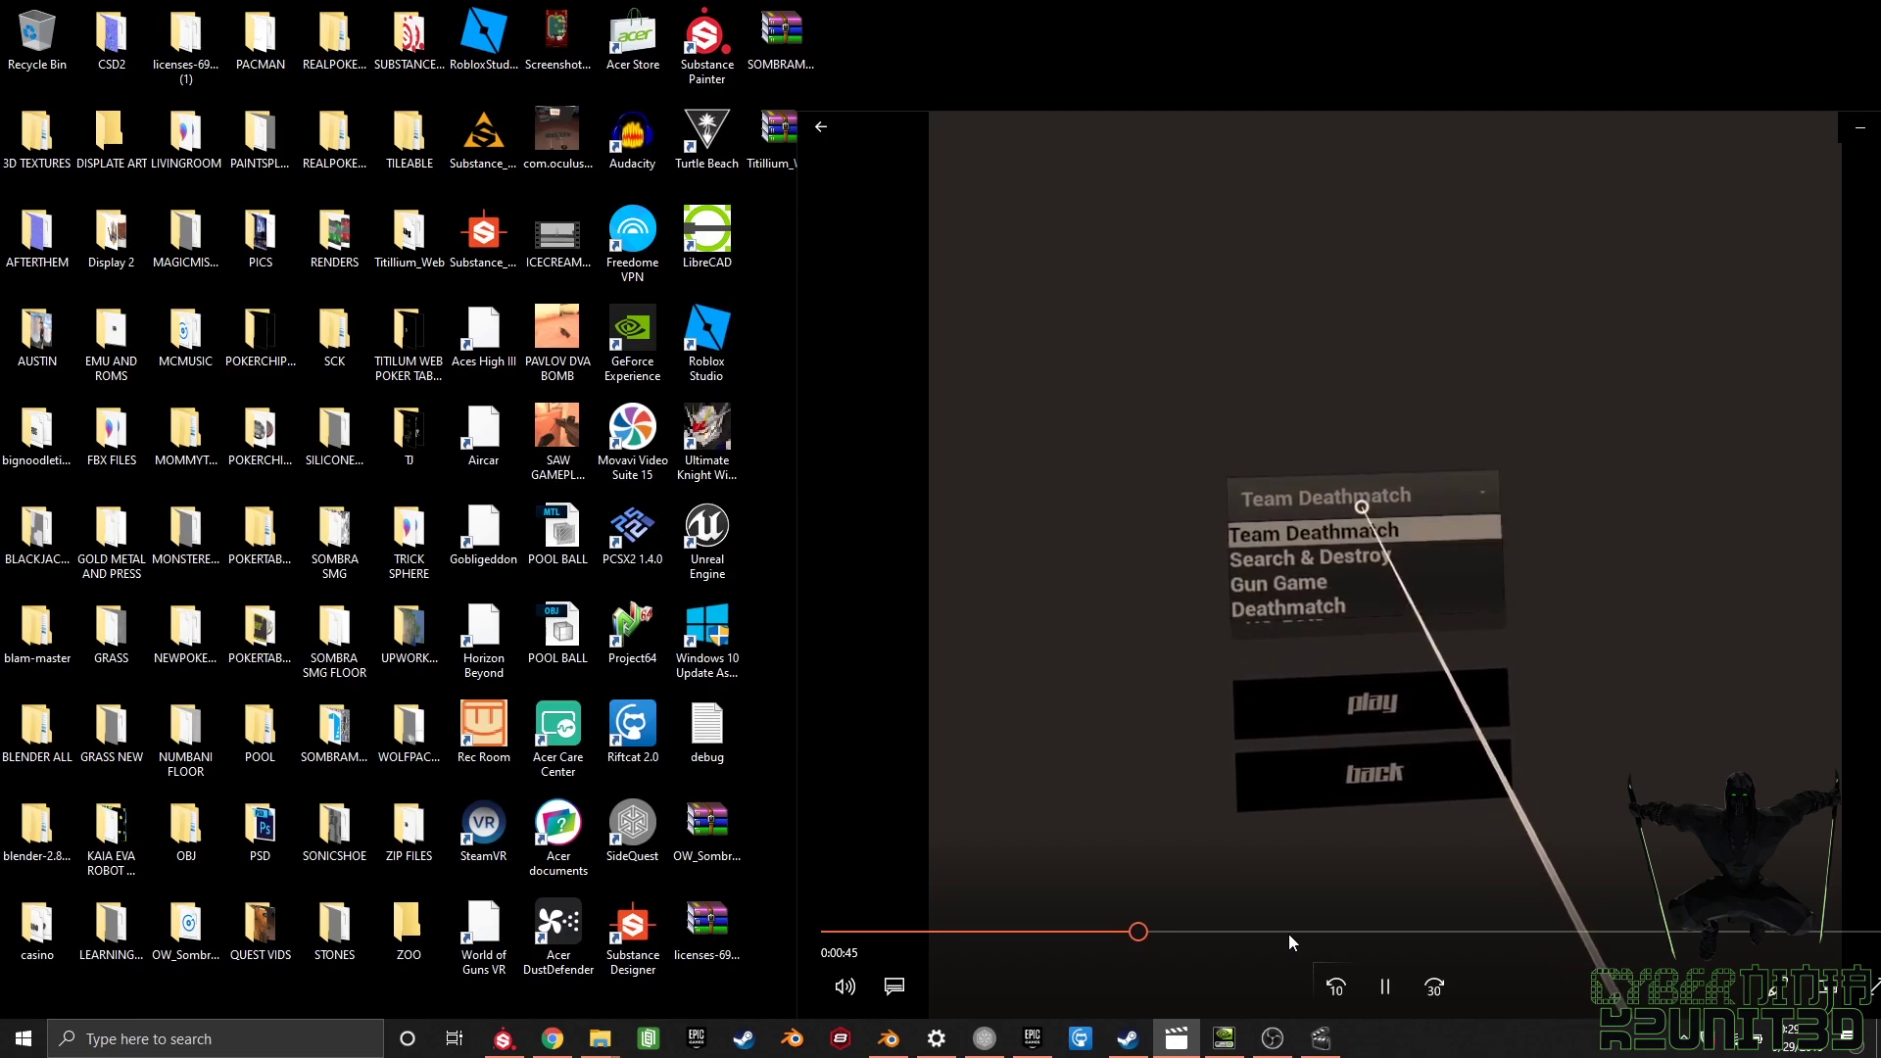
{"action": "left_click", "coordinate": [1263, 932]}
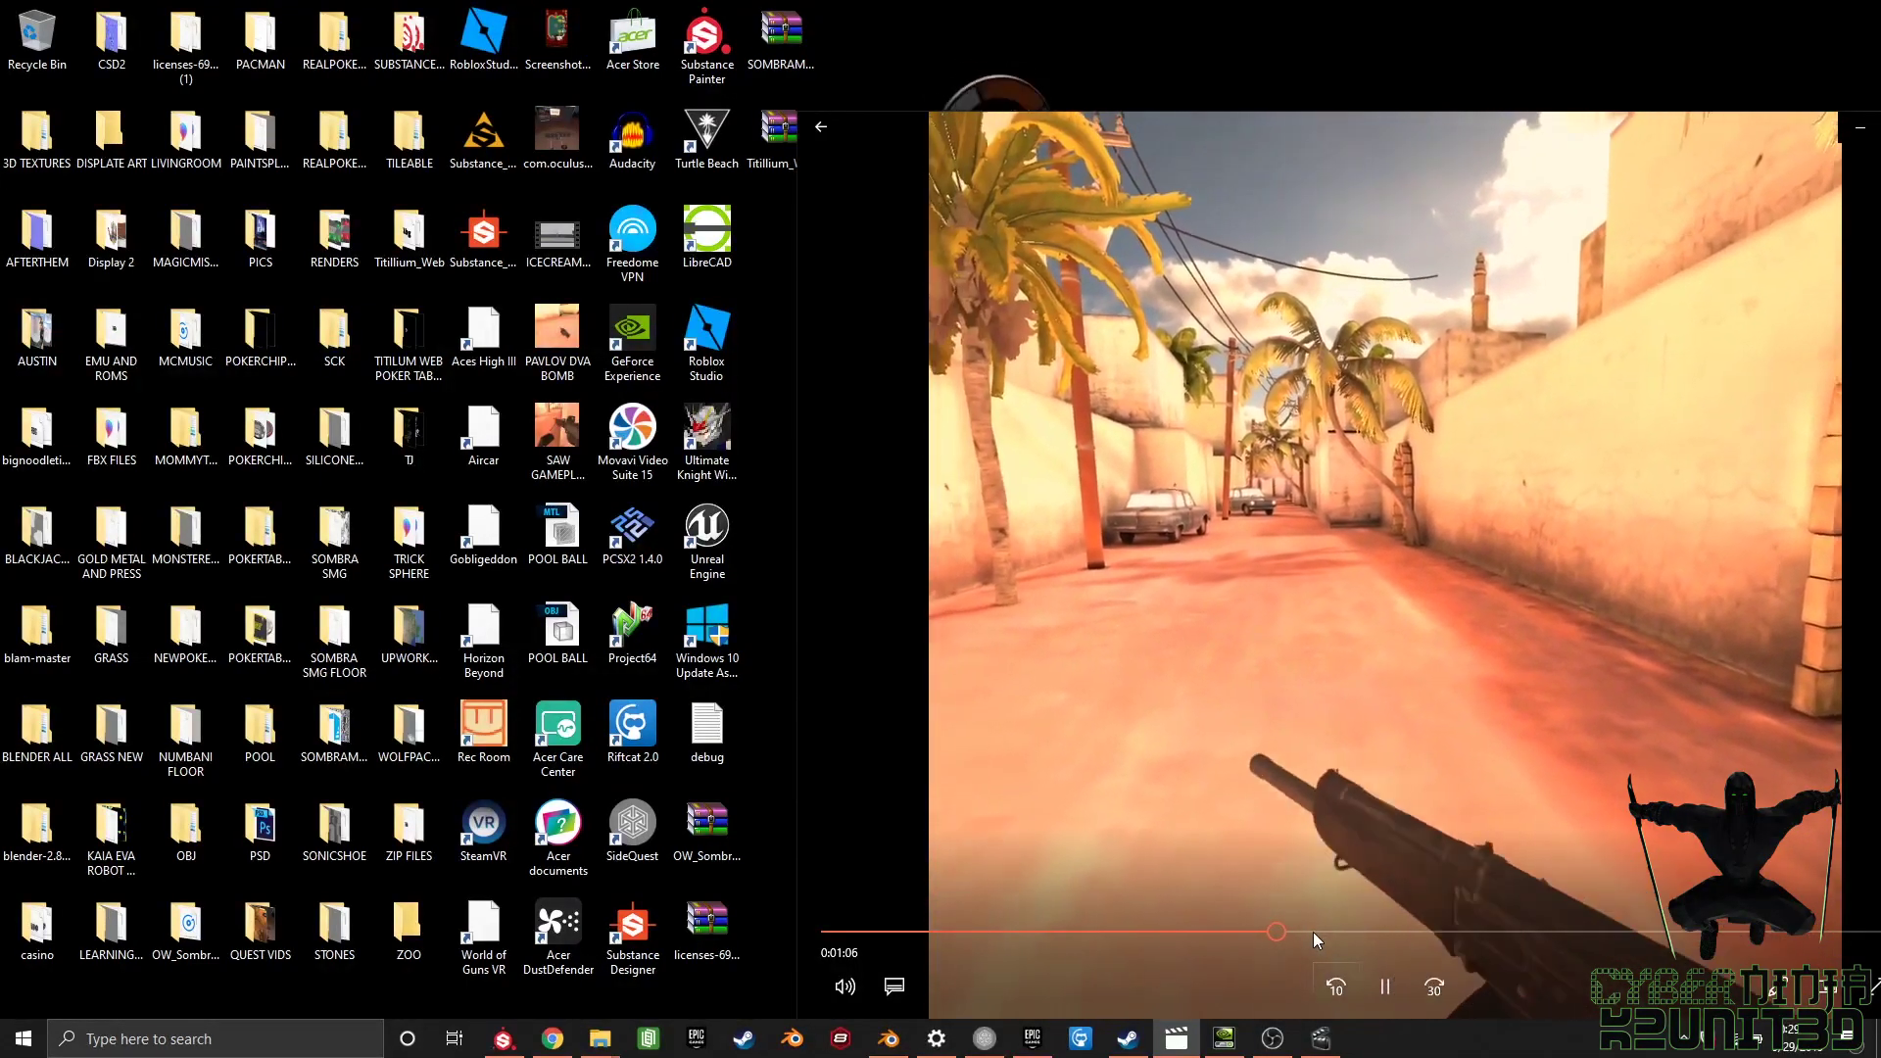
{"action": "left_click", "coordinate": [1395, 932]}
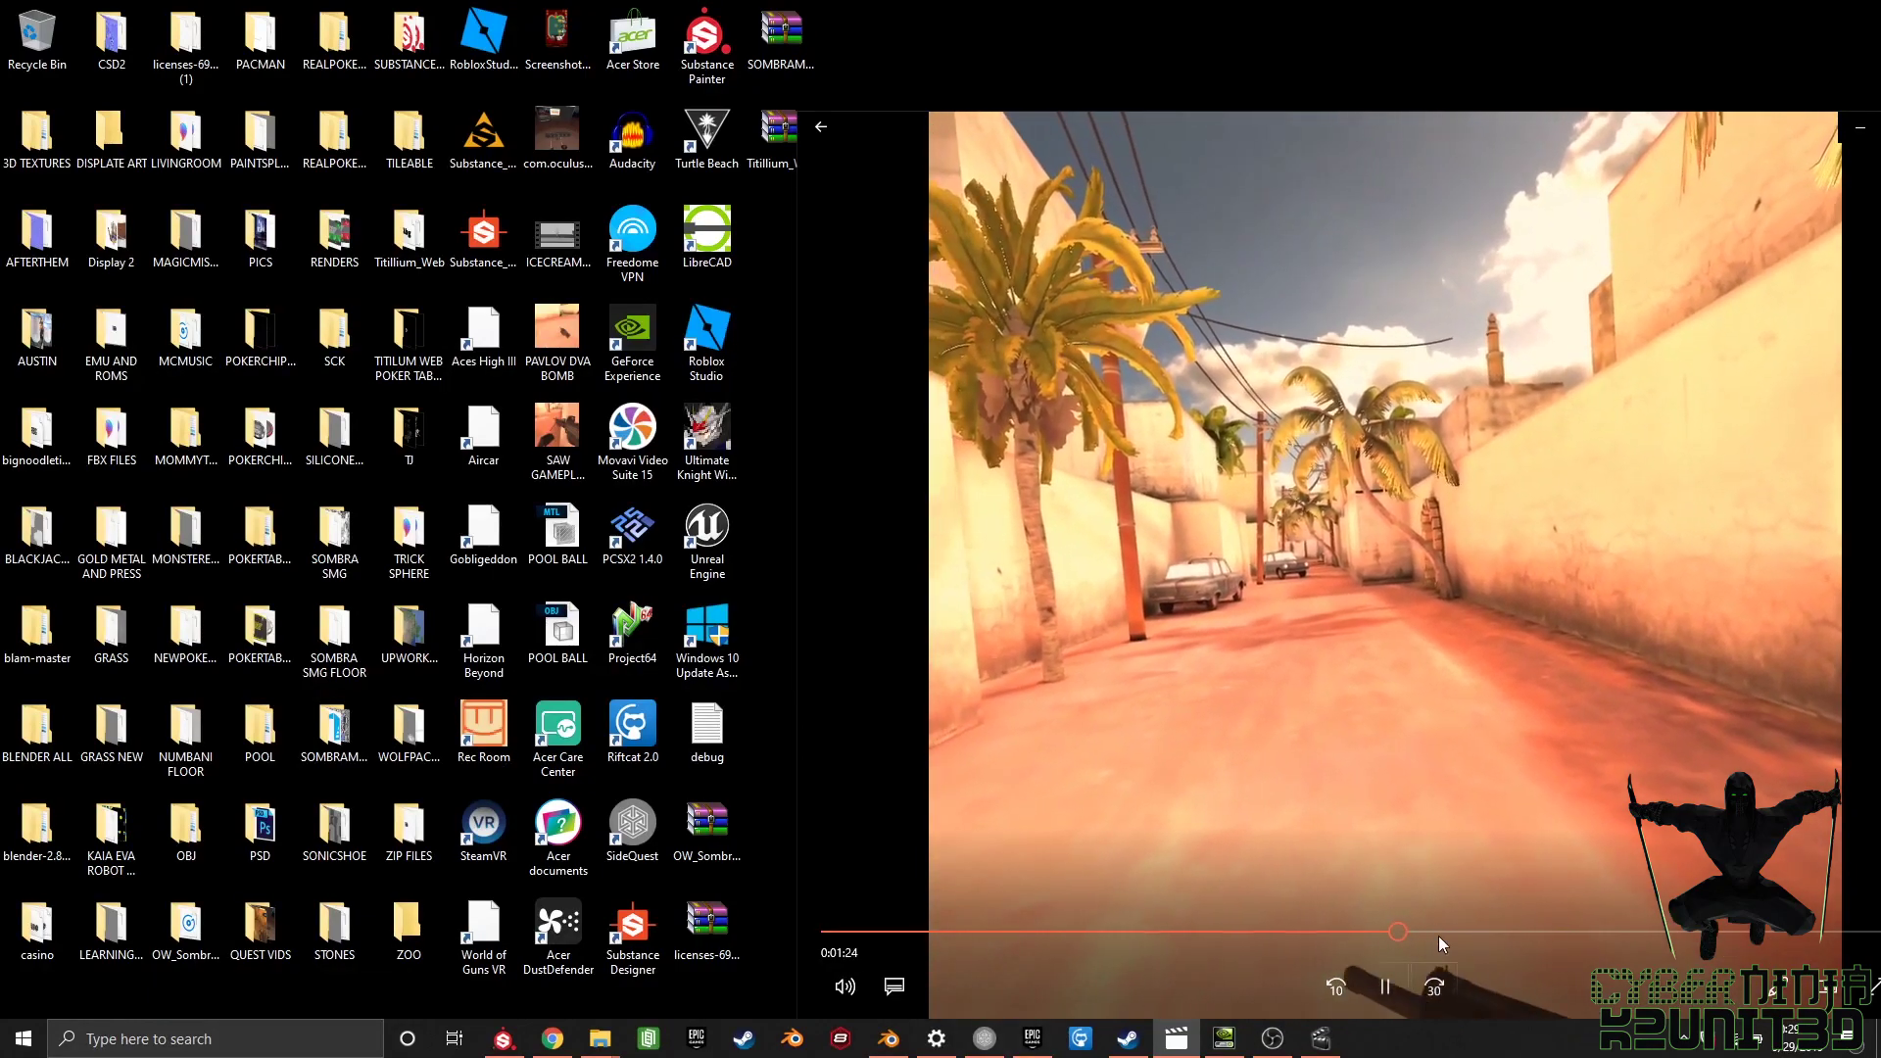
{"action": "left_click", "coordinate": [1444, 934]}
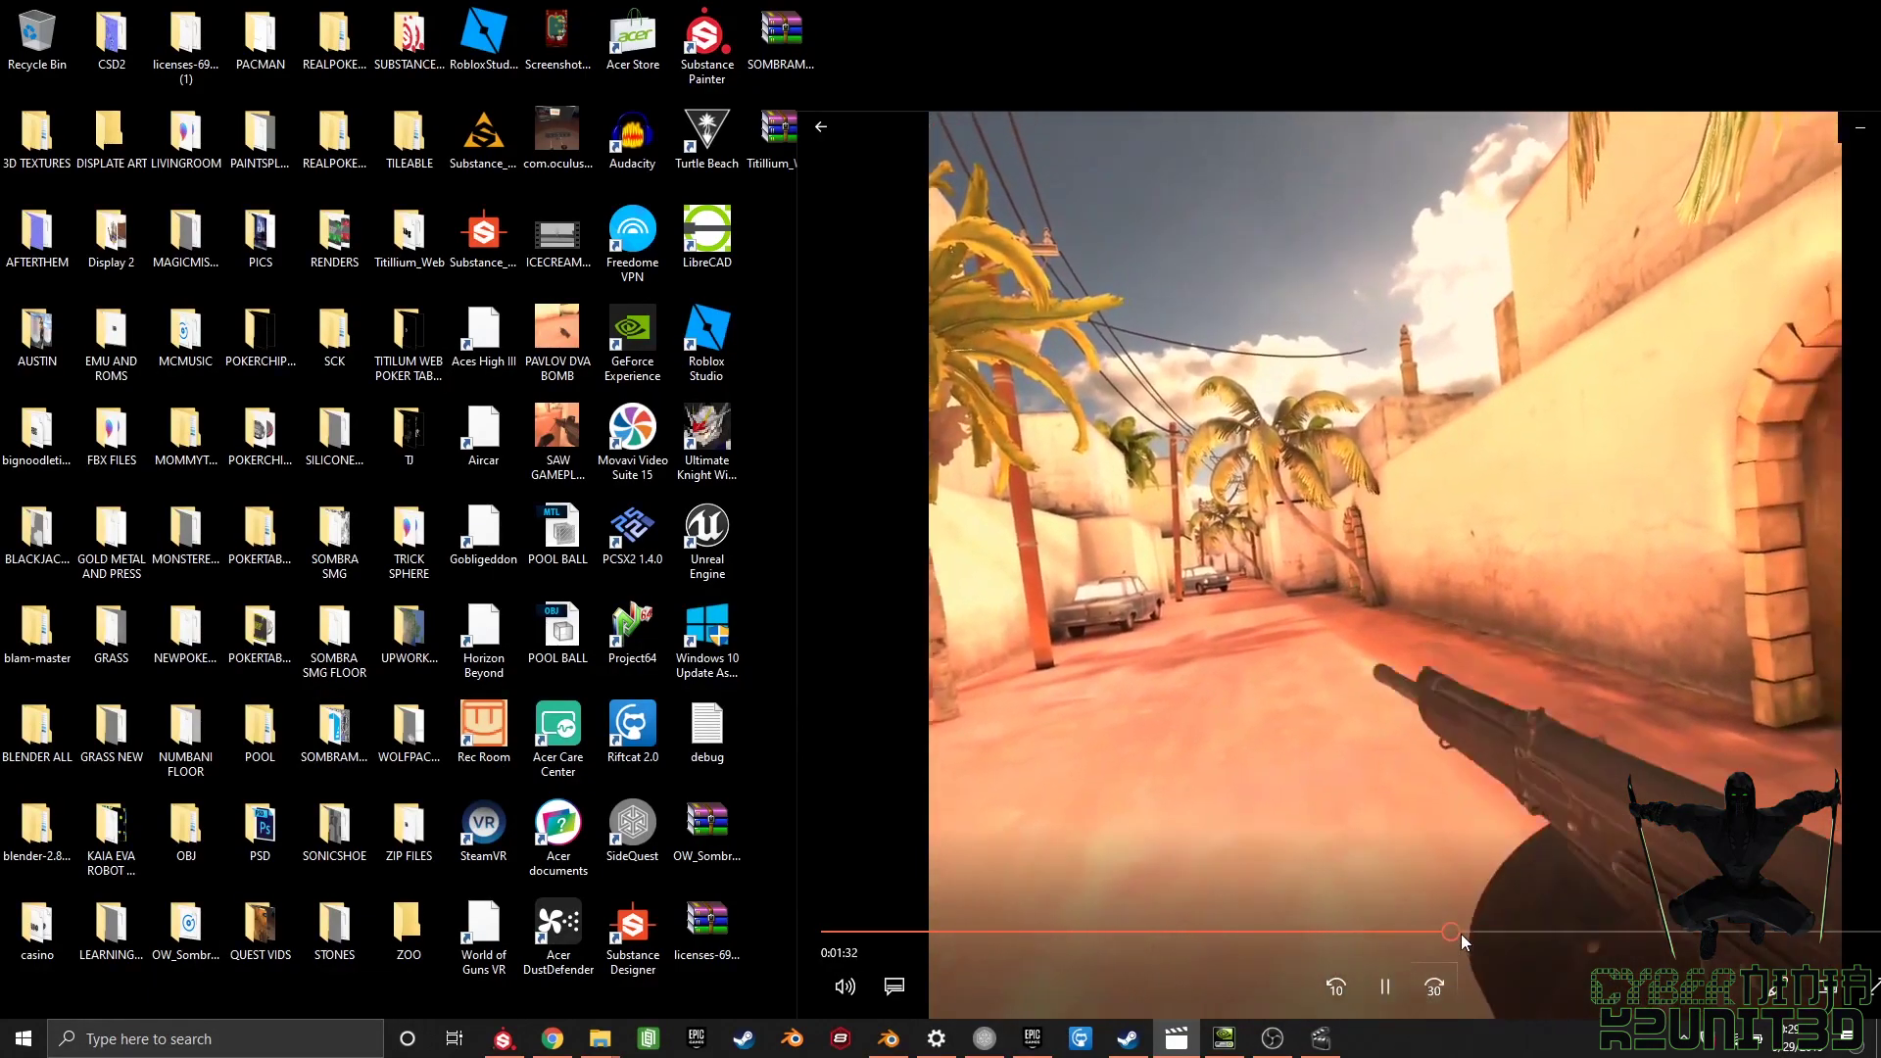
{"action": "left_click", "coordinate": [1488, 933]}
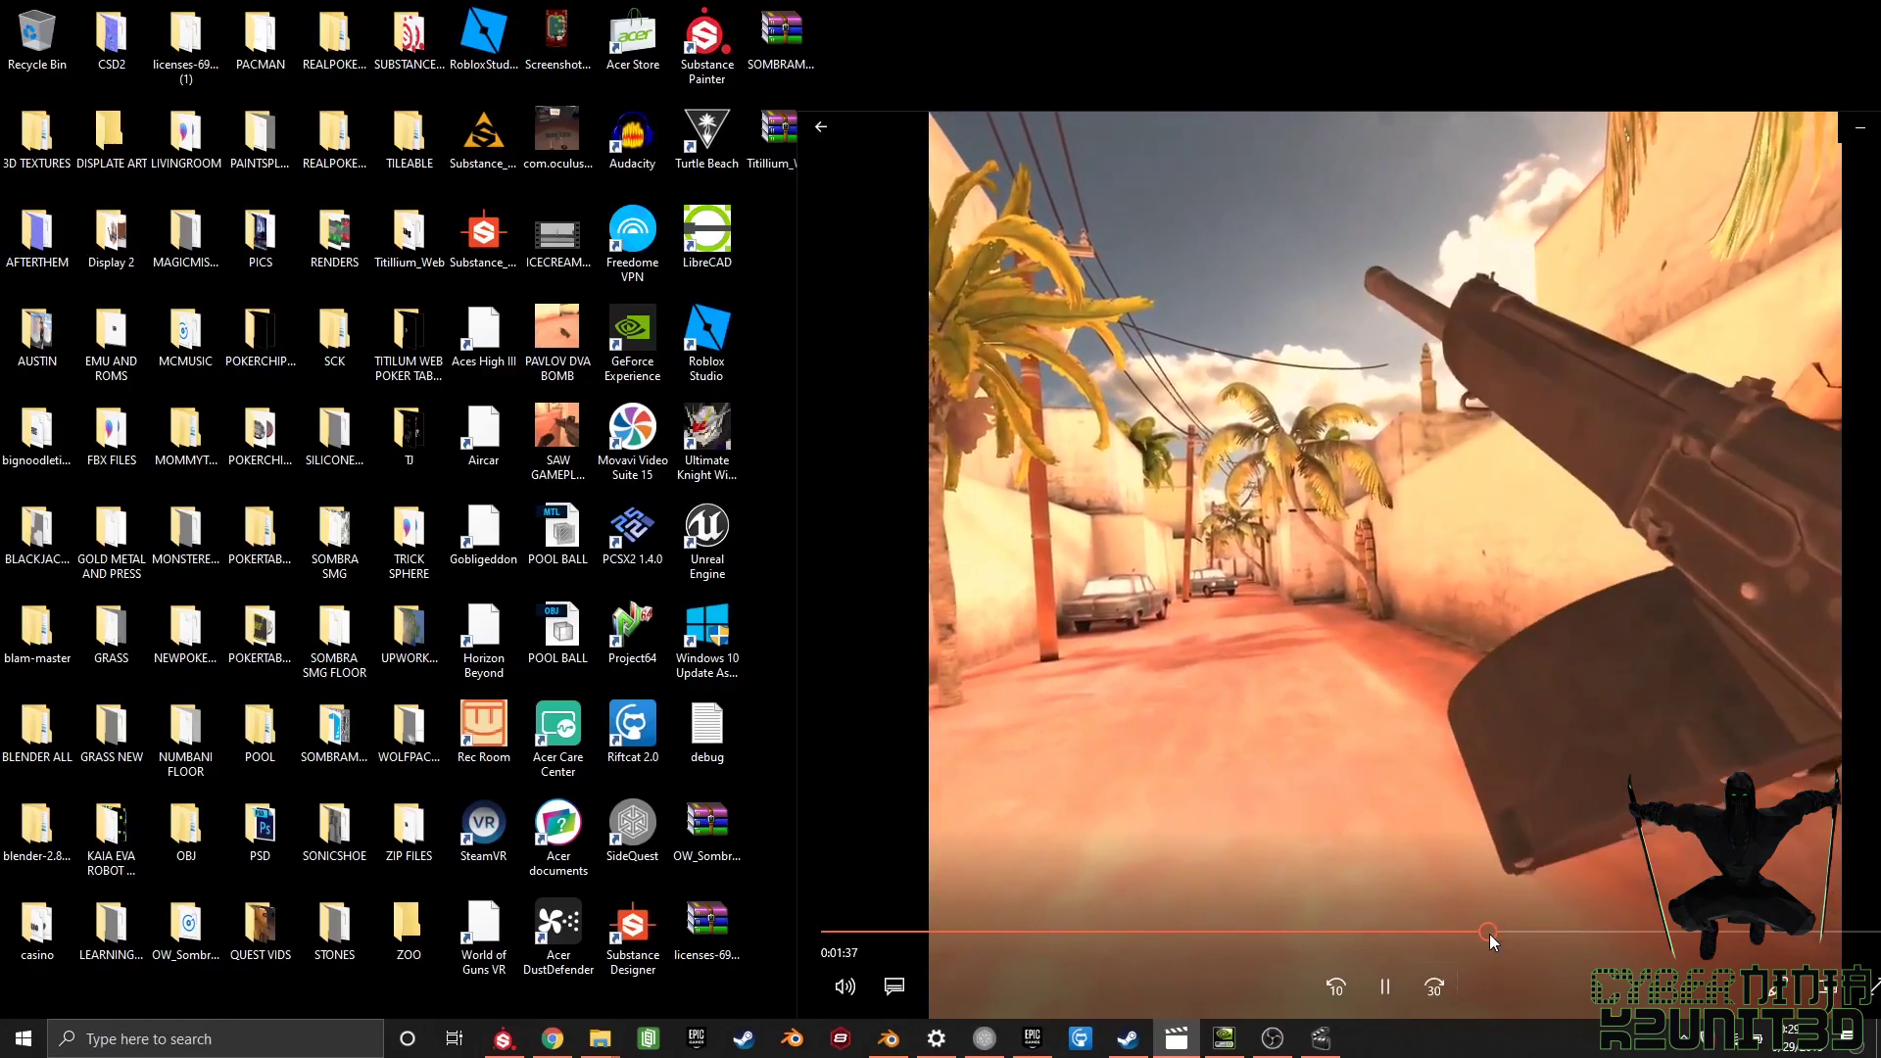
{"action": "left_click", "coordinate": [1525, 932]}
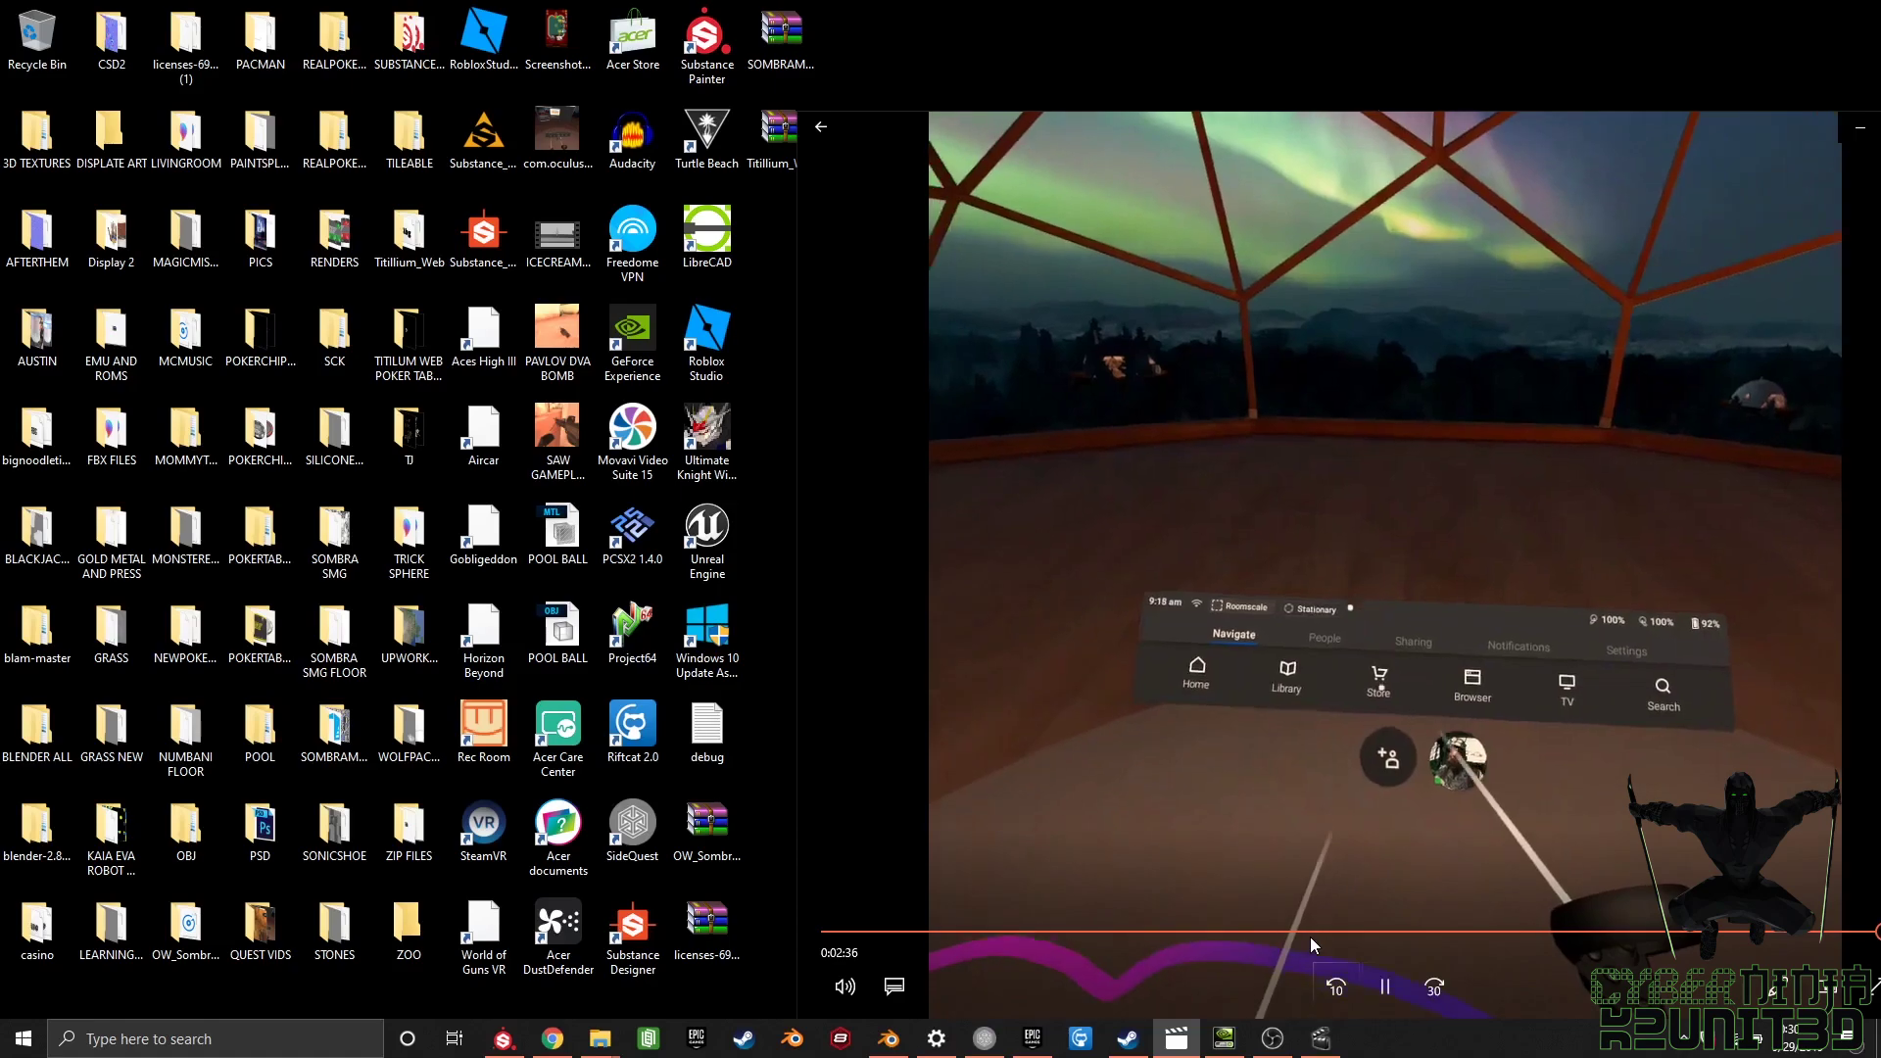
Step: Pause the re-encoded clip at 0:02:38 on the Quest home scene
{"action": "left_click", "coordinate": [1385, 986]}
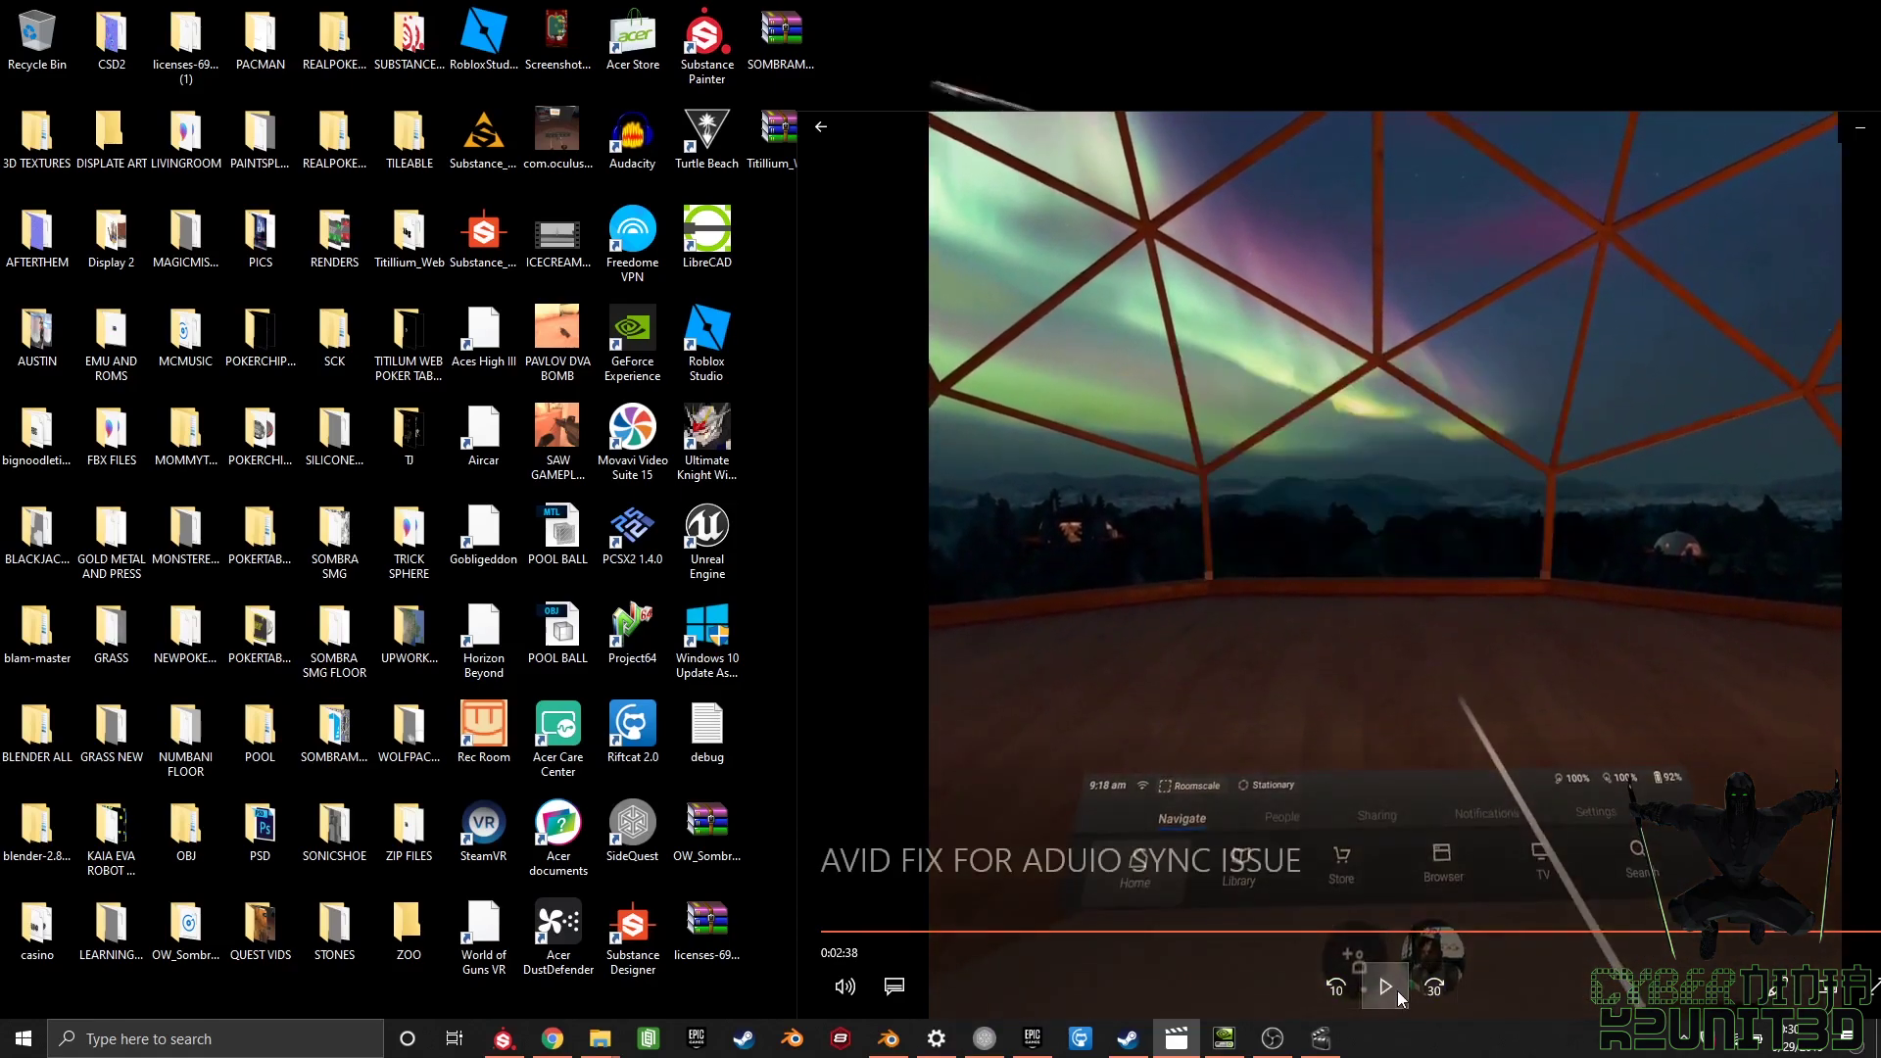